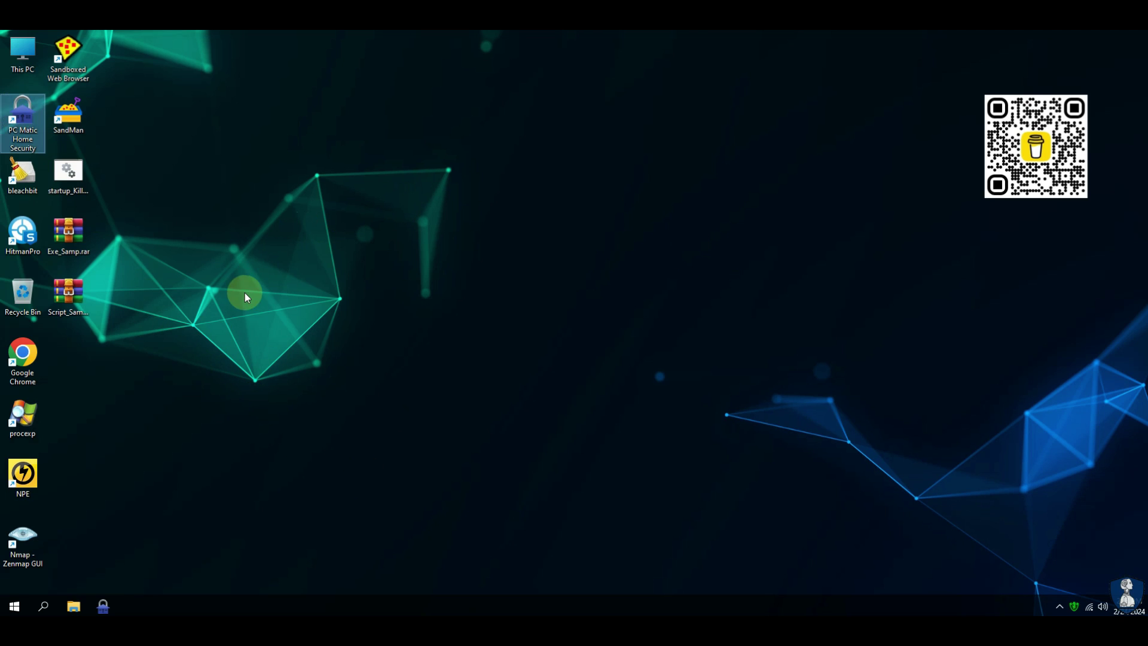
Step: Start a scan of this PC in PC Matic Home Security, and close the program before the scan finishes
click(104, 604)
drag(598, 170, 655, 181)
click(674, 187)
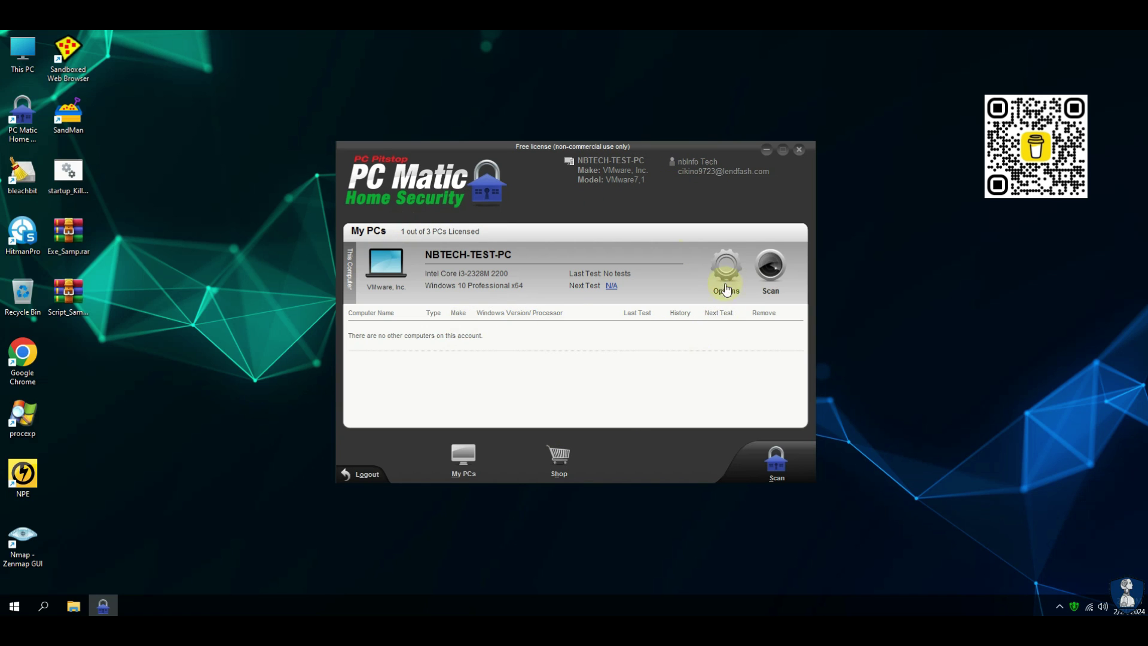
click(771, 268)
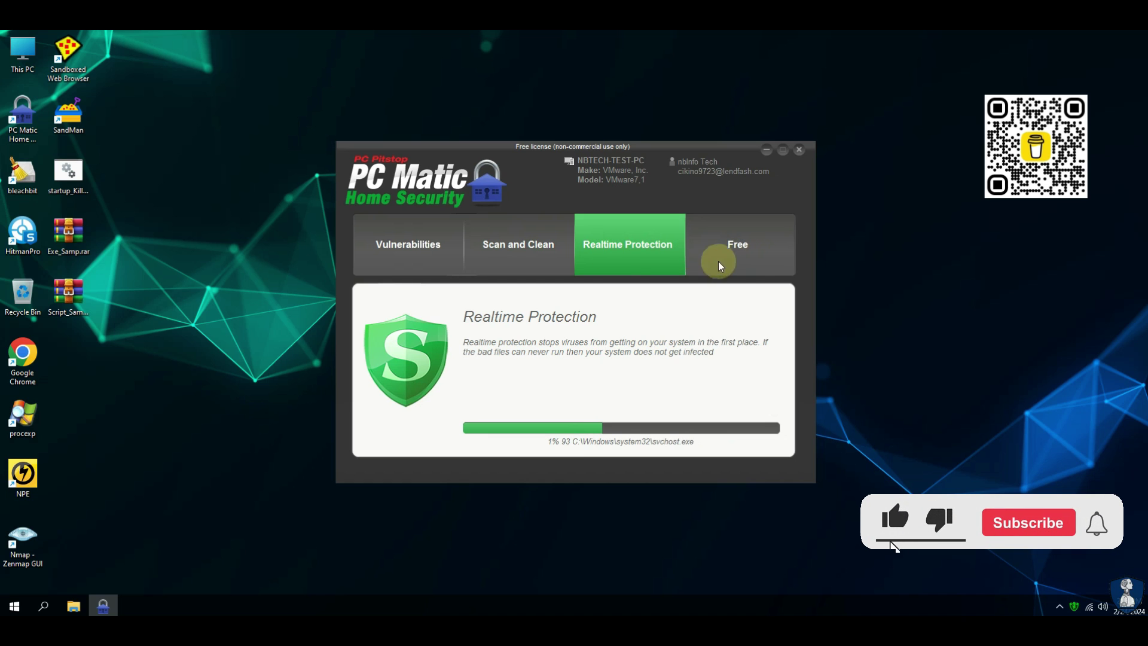
click(799, 150)
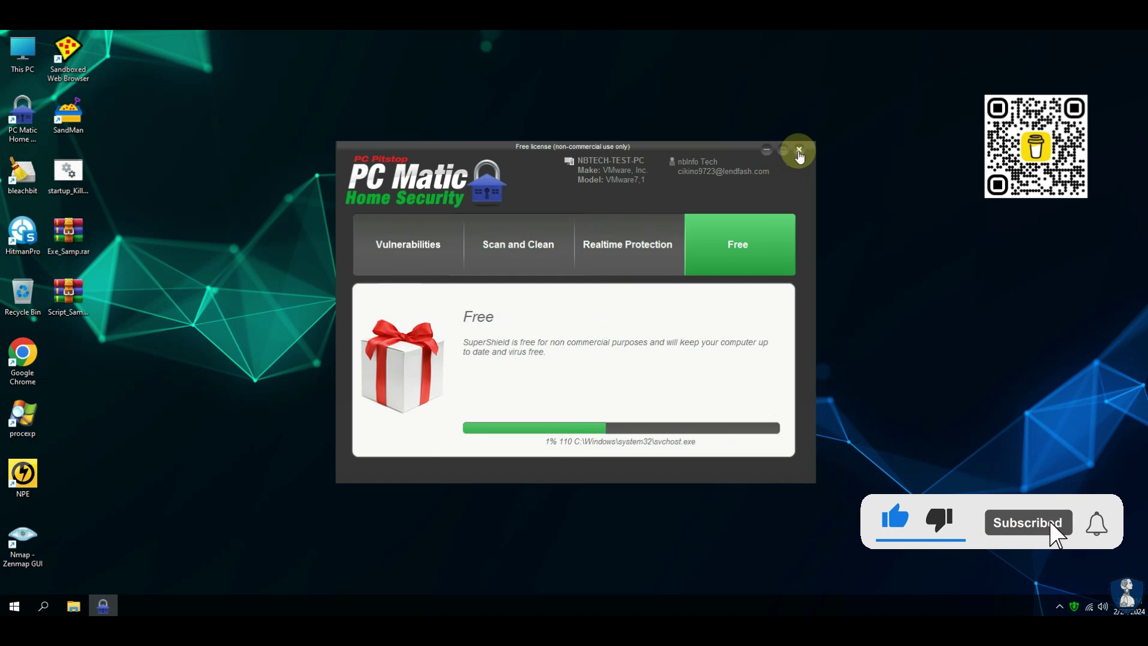
click(751, 449)
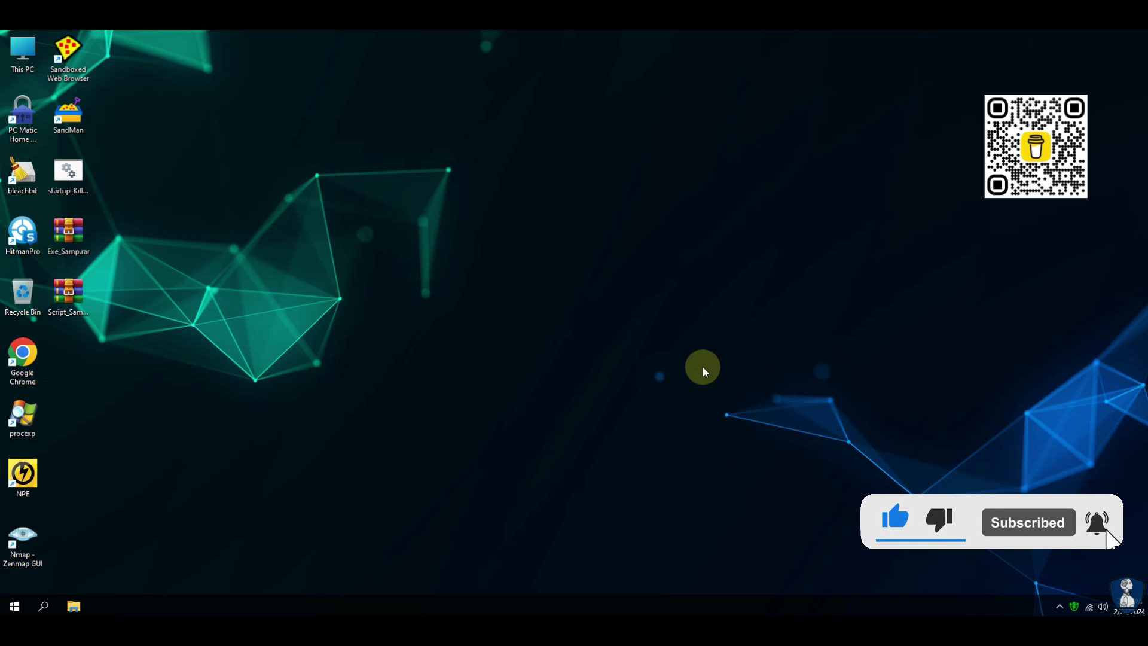
Step: Launch PC Matic Home Security again, enter its options past the upgrade offer, and view the Scheduler settings
right_click(1074, 606)
click(1061, 598)
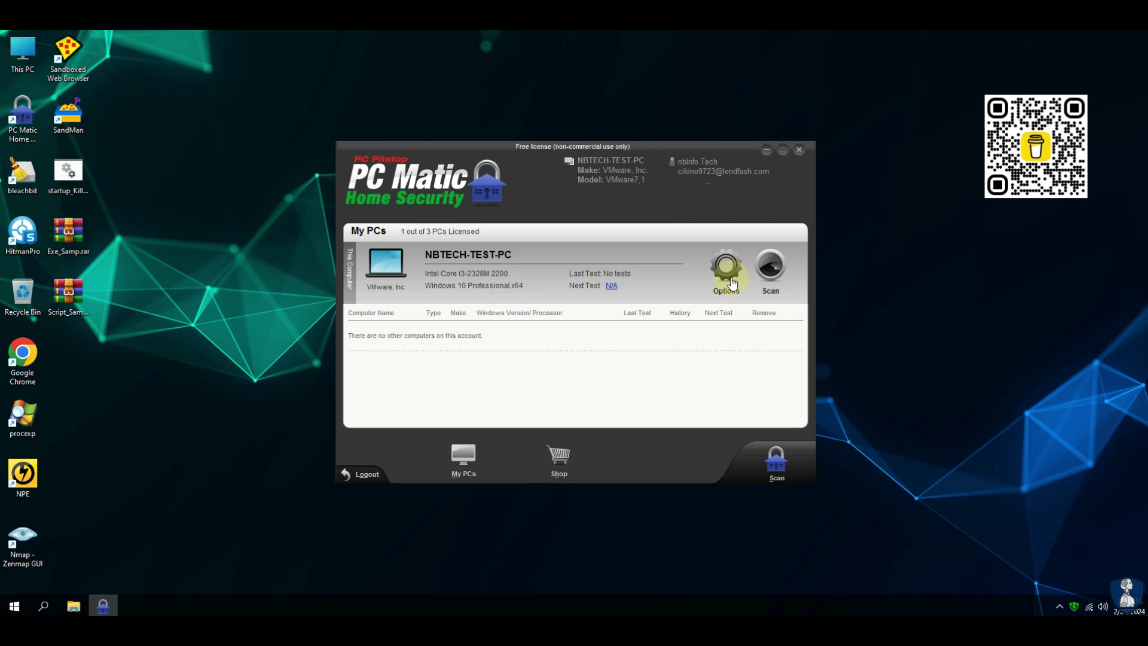
click(734, 282)
click(751, 447)
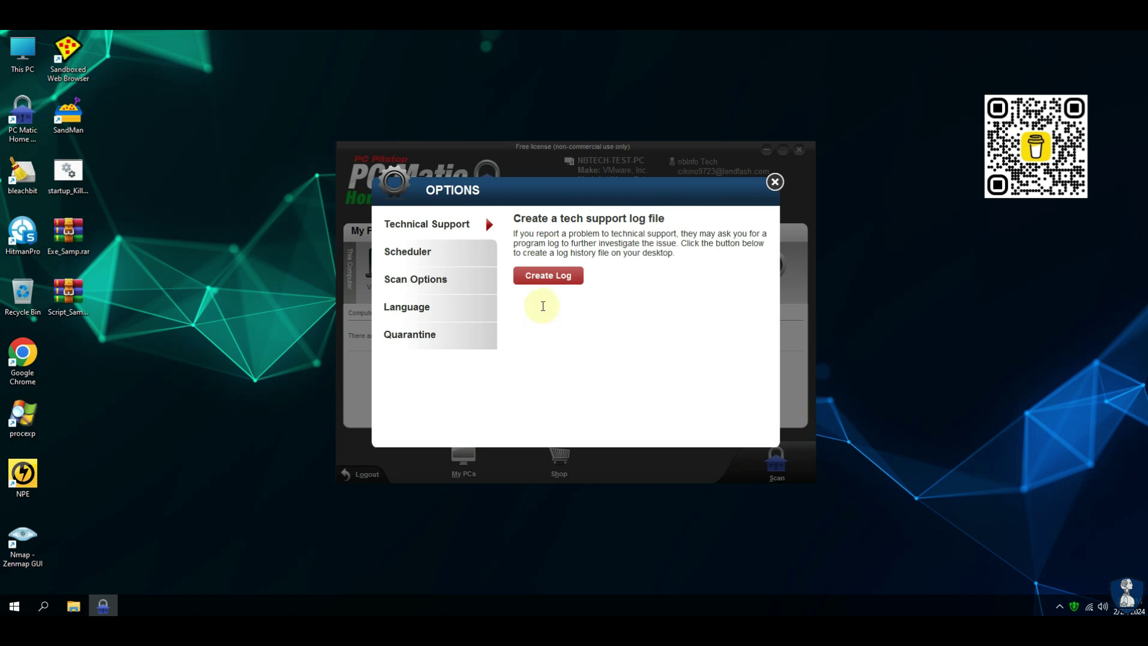
click(418, 257)
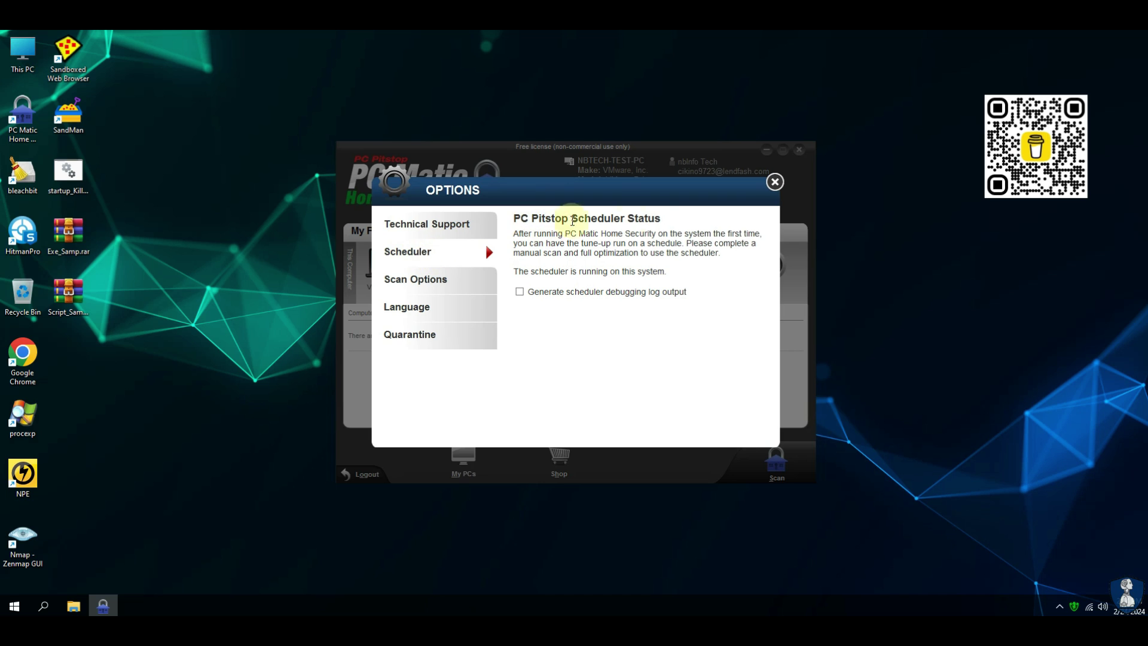
Step: Try the Full, Selective and Skip Scan types in the Scan Options, cancelling the folder selection for the selective scan
click(411, 284)
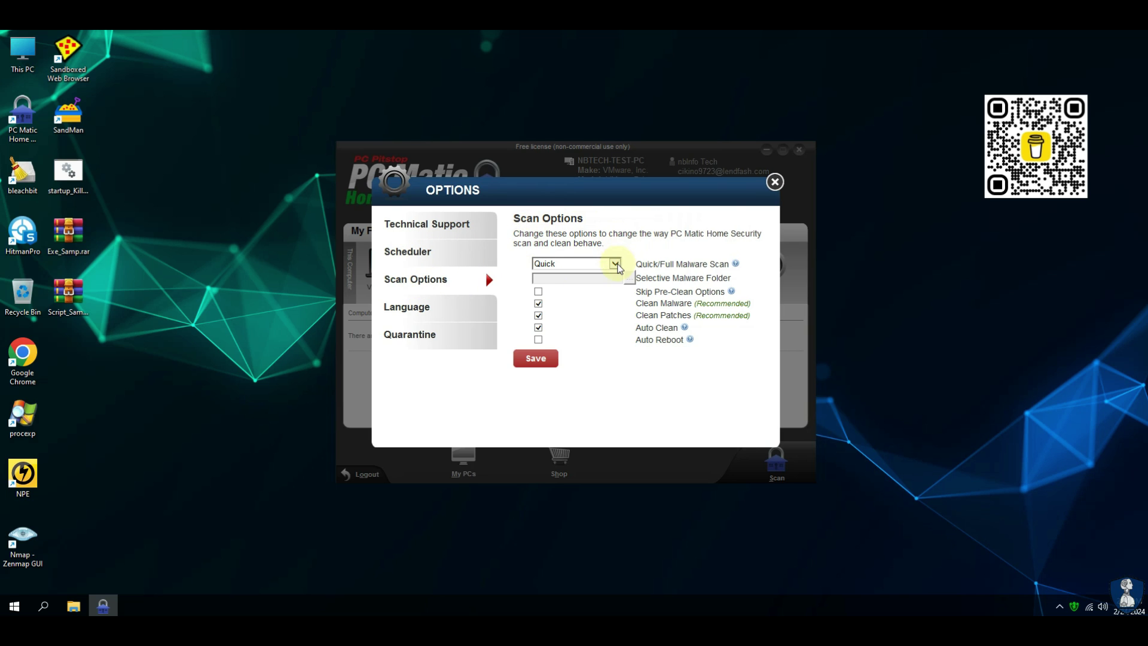
click(614, 263)
click(560, 274)
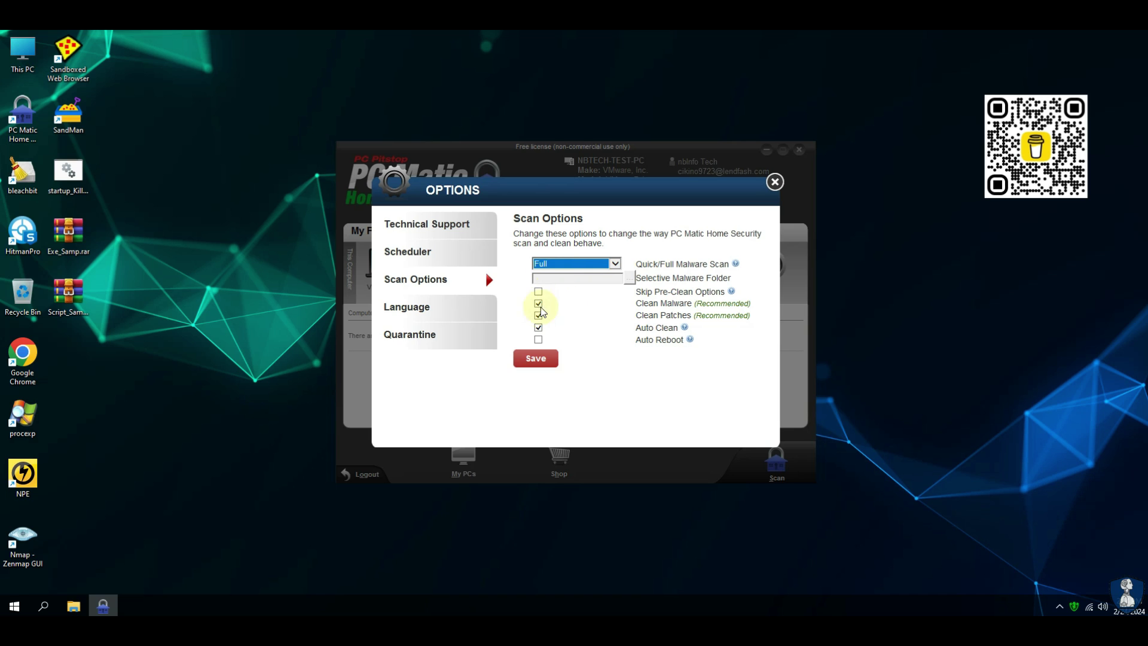
click(615, 266)
click(591, 285)
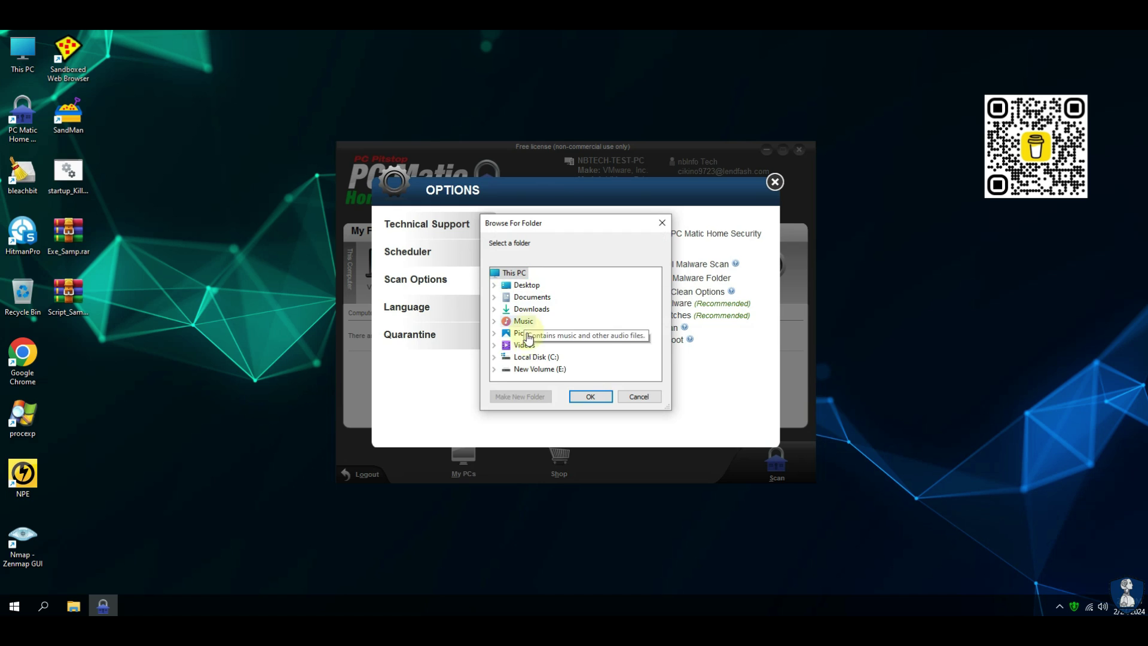
double_click(529, 365)
click(639, 395)
click(614, 264)
click(590, 274)
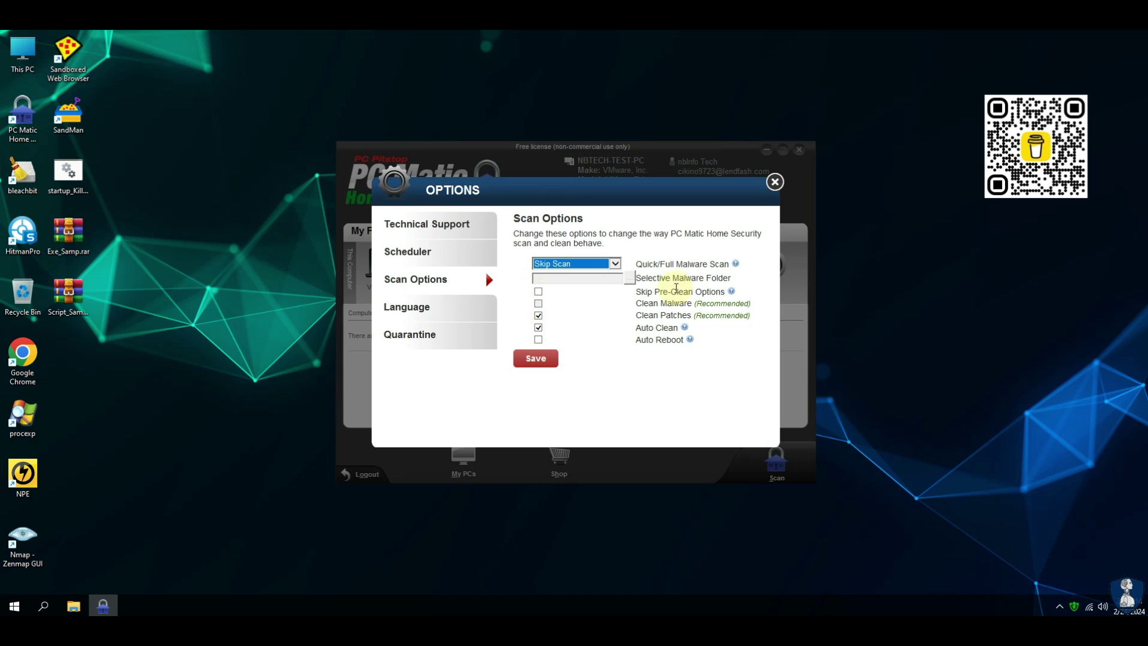
Step: Read the help notes for the scan options, and view the Language and Quarantine settings
mouse_move(731, 292)
mouse_move(736, 266)
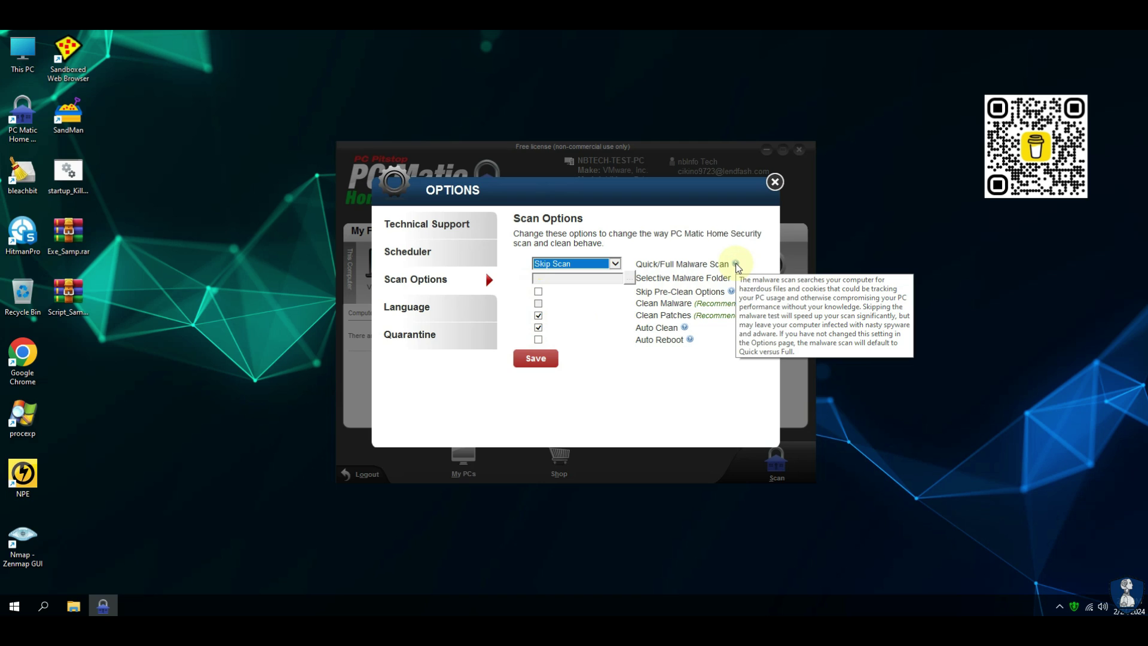
mouse_move(685, 328)
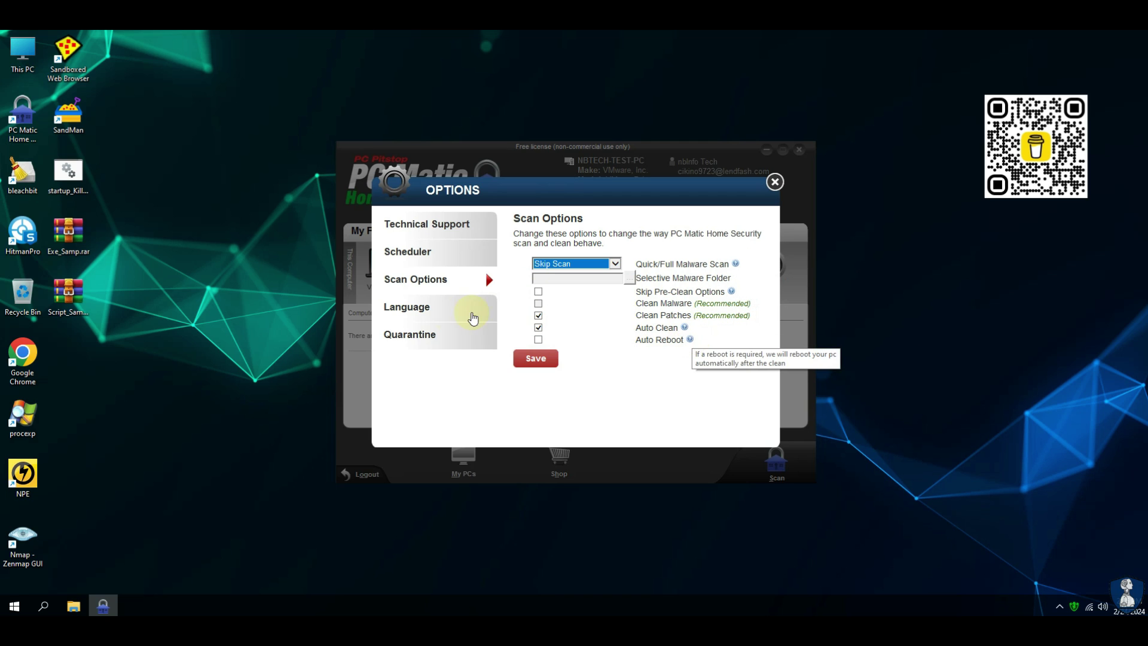
click(429, 315)
click(400, 338)
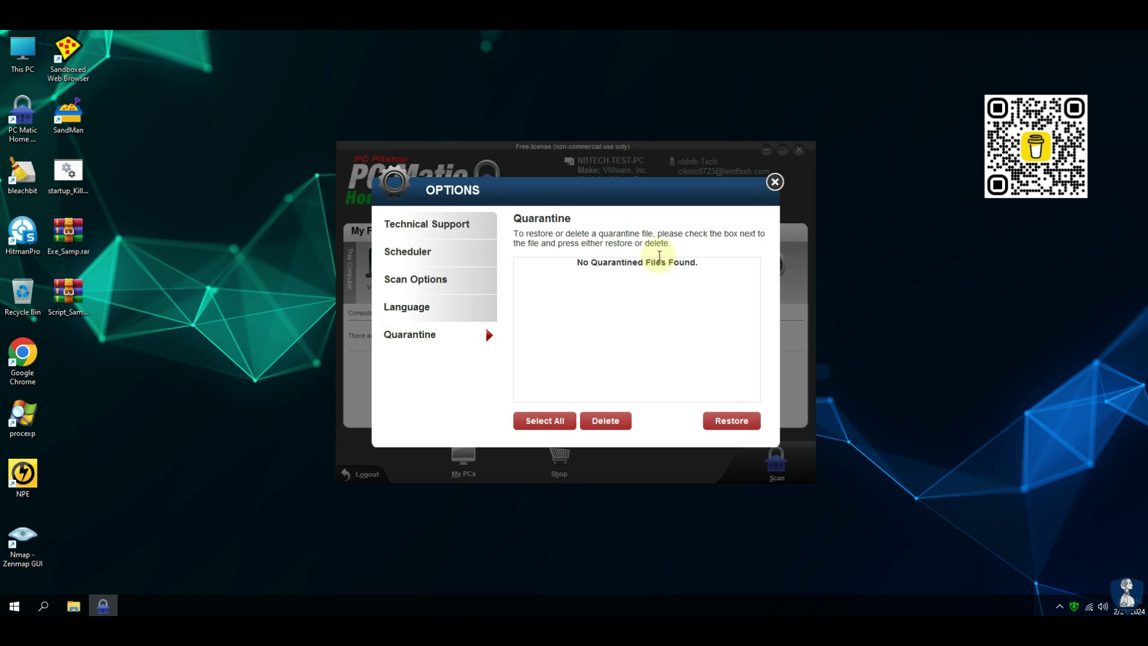
Step: Set the malware scan type to Full in the Scan Options and save the settings
click(417, 281)
click(571, 263)
click(552, 236)
click(574, 263)
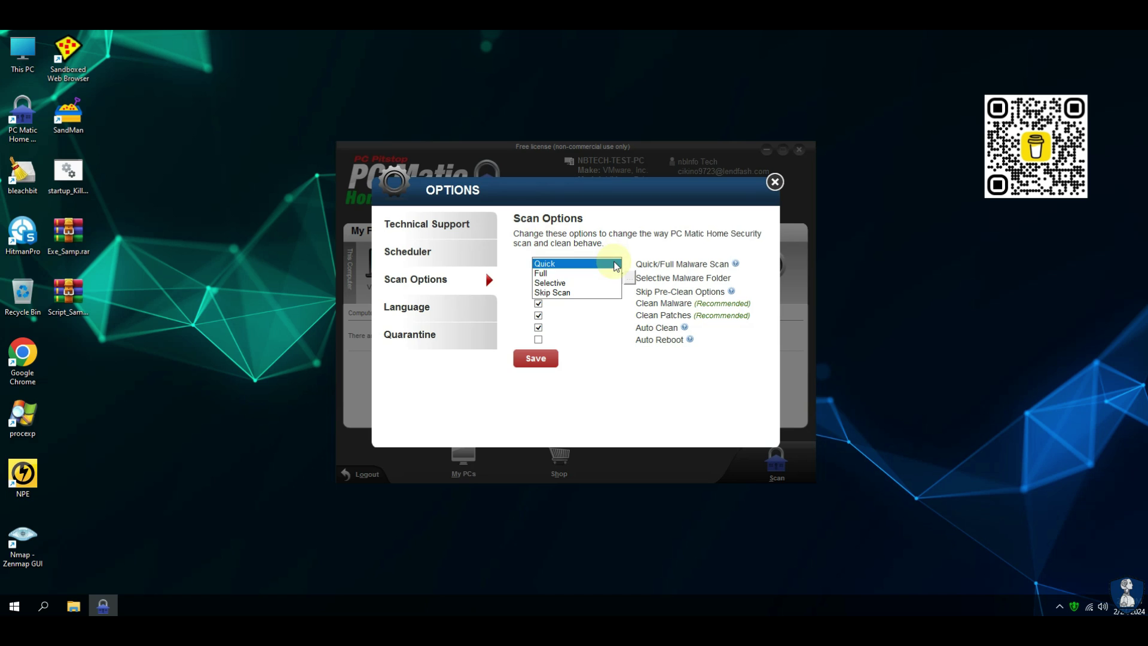
click(574, 273)
click(535, 361)
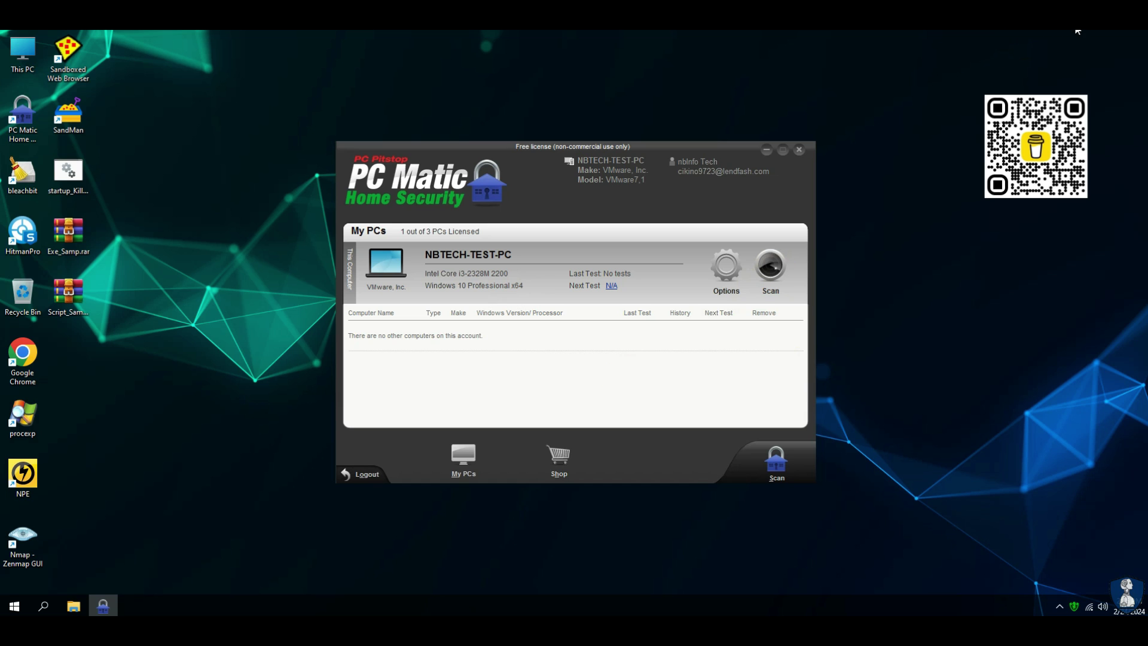
Step: Open the scheduled tasks of this PC, skip the license upgrade offer, and begin a new scheduled event
click(863, 176)
click(610, 286)
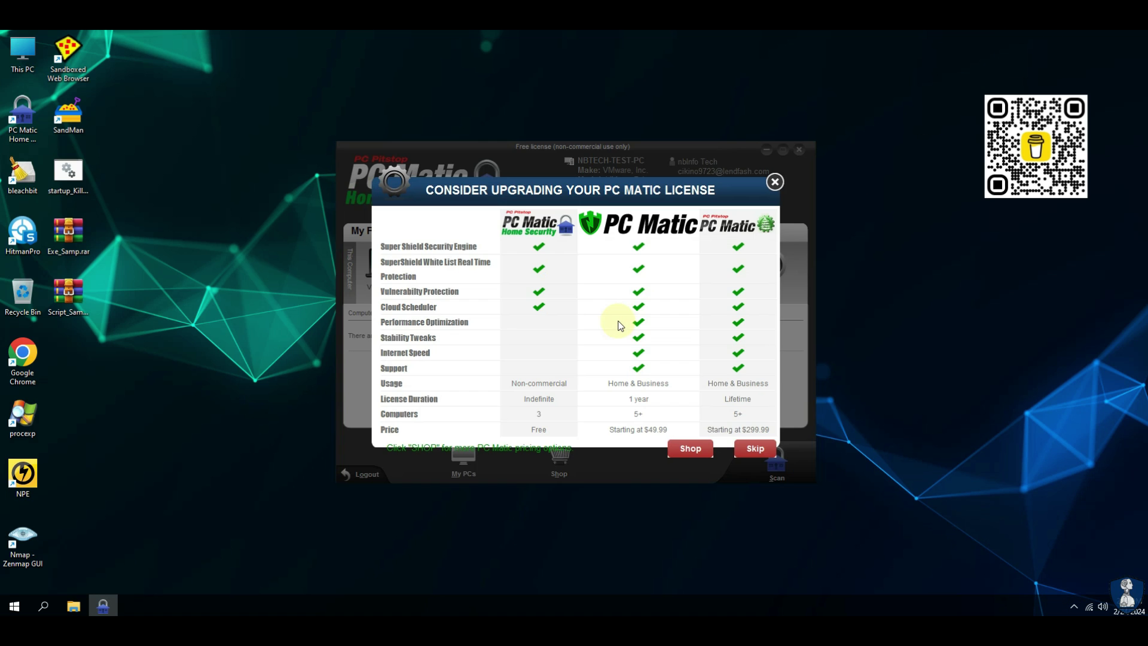
click(763, 455)
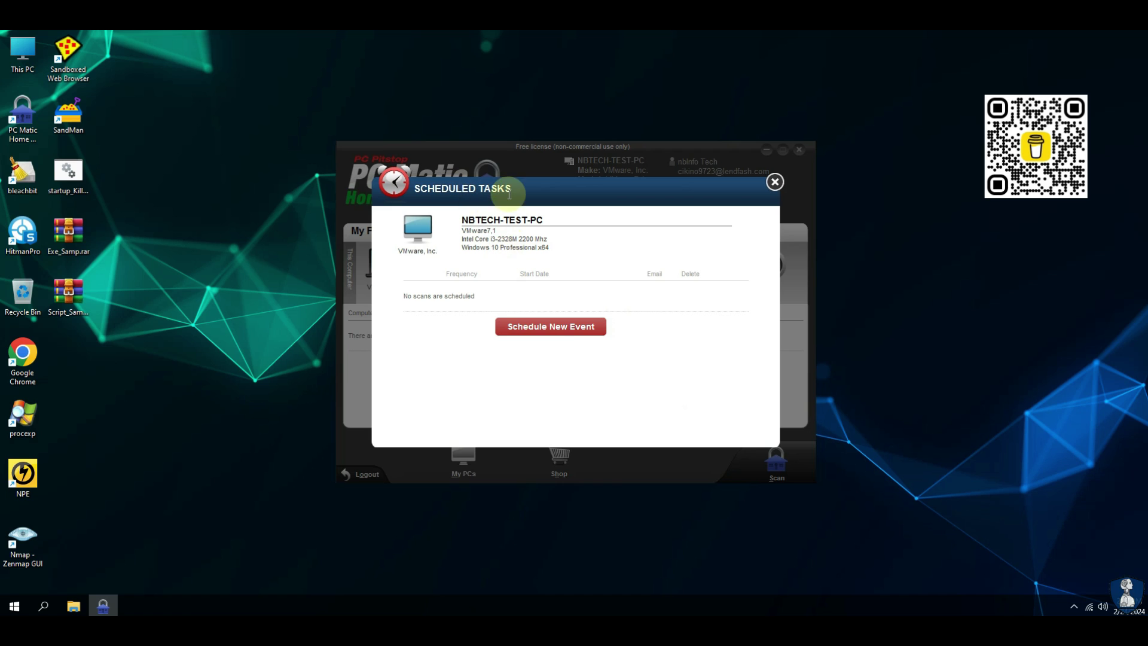
click(561, 335)
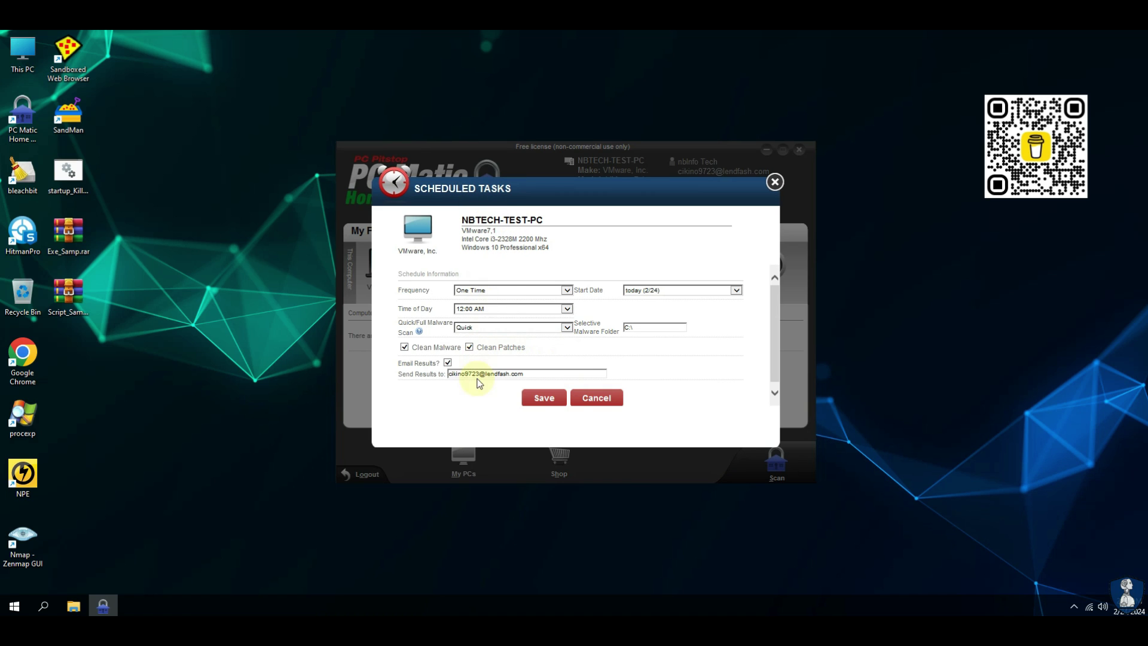
Step: Try a Daily event starting today with an empty selective malware folder, cancel it, and close the scheduled tasks
click(568, 291)
click(544, 298)
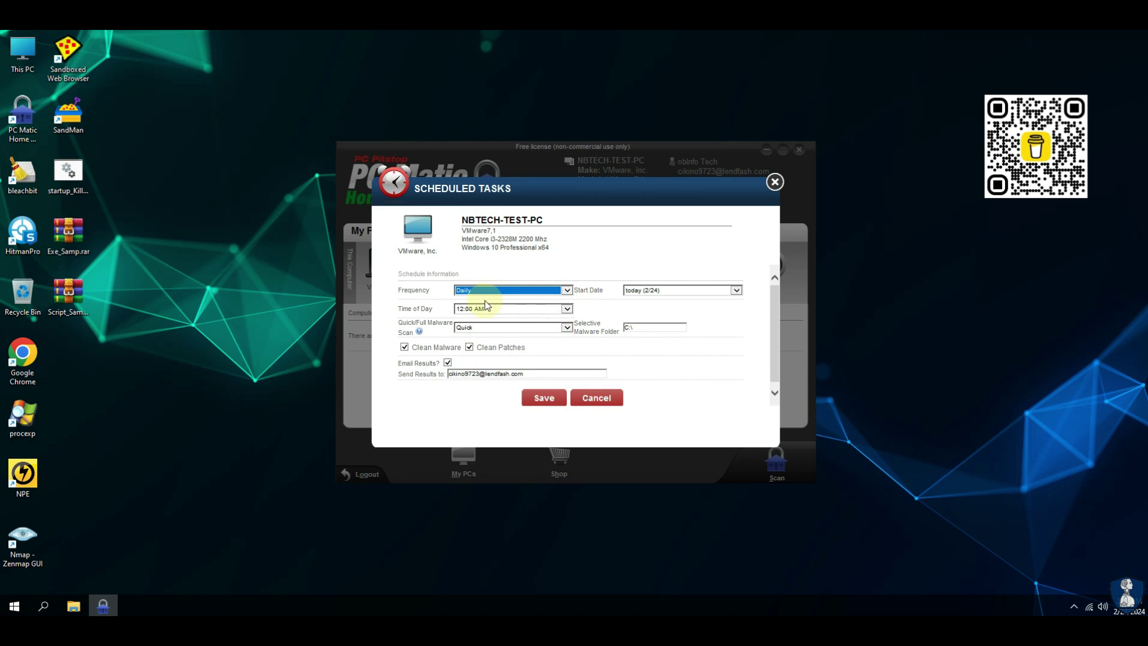
click(737, 291)
click(692, 290)
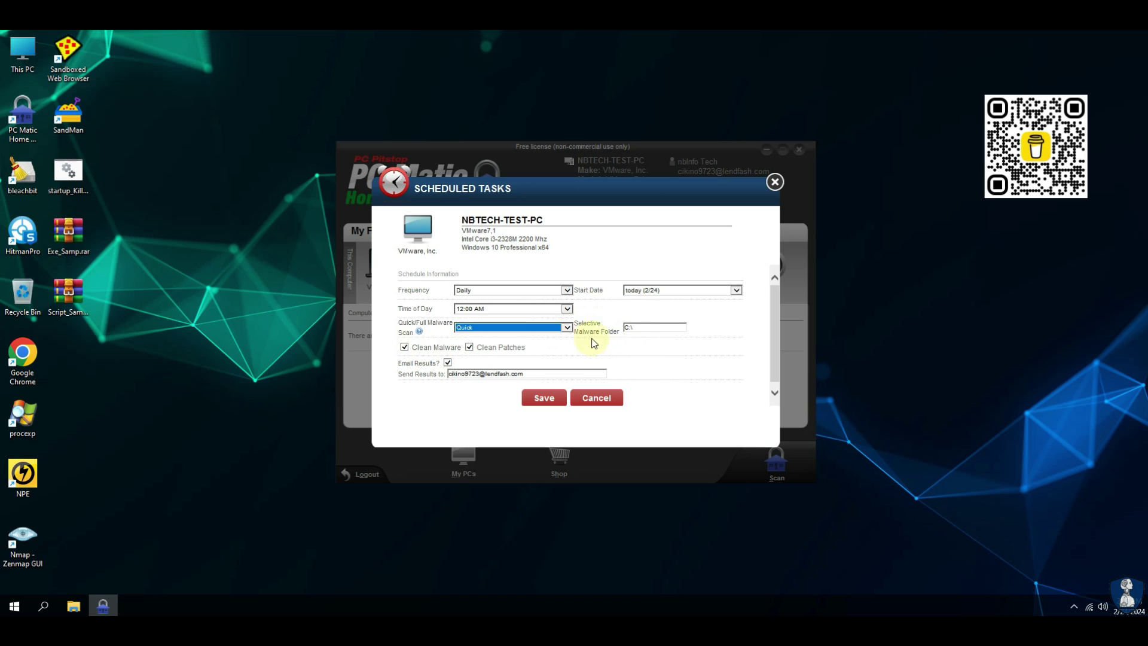
click(635, 328)
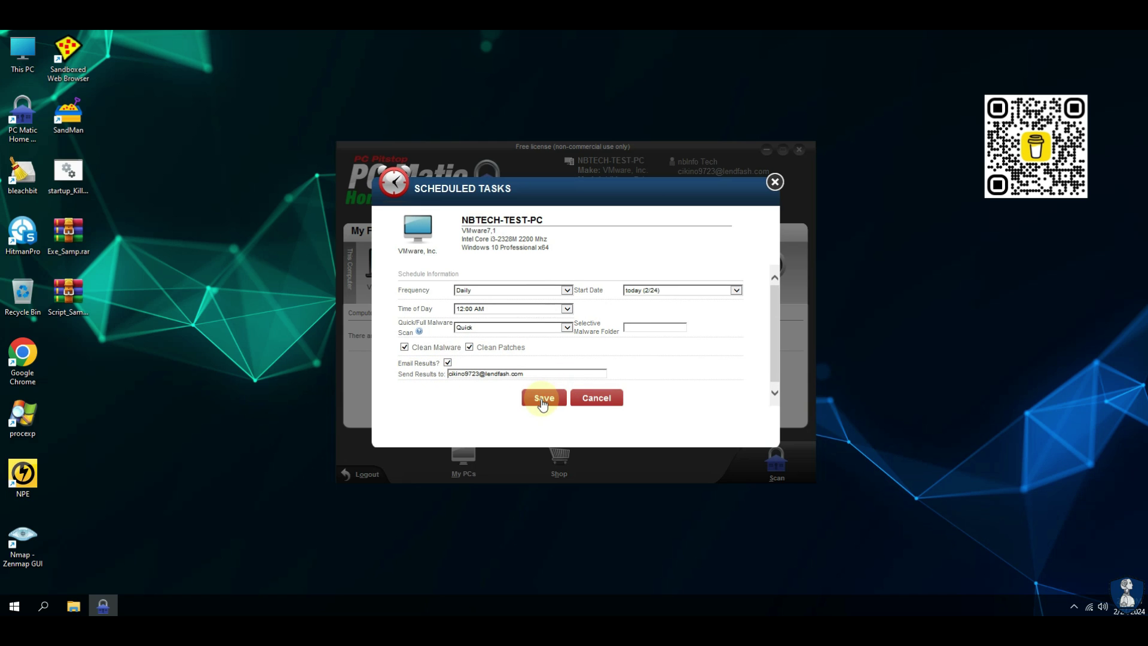
click(594, 399)
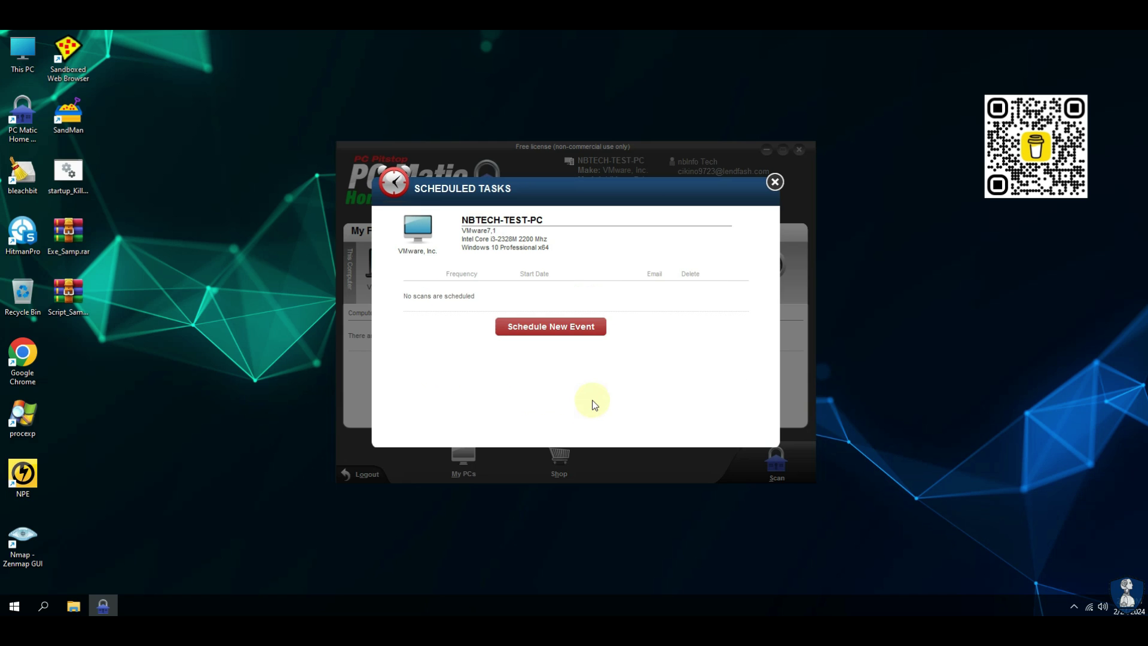
click(774, 182)
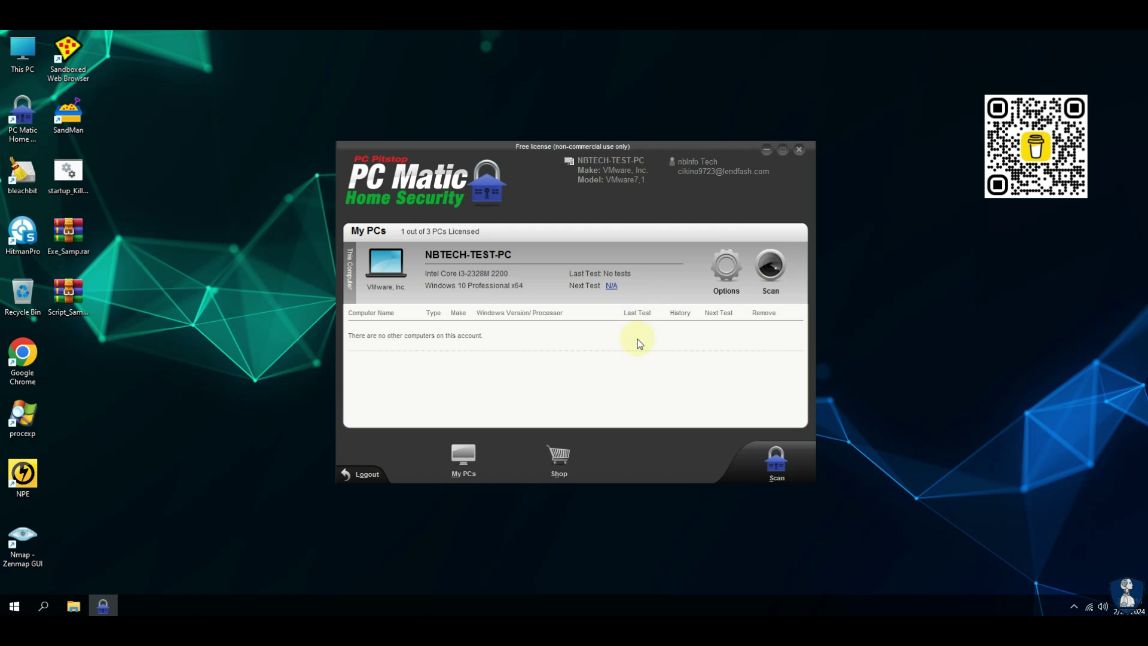
Step: Check the hidden notification icons, then restart PC Matic Home Security, skipping the upgrade offer on exit
click(765, 151)
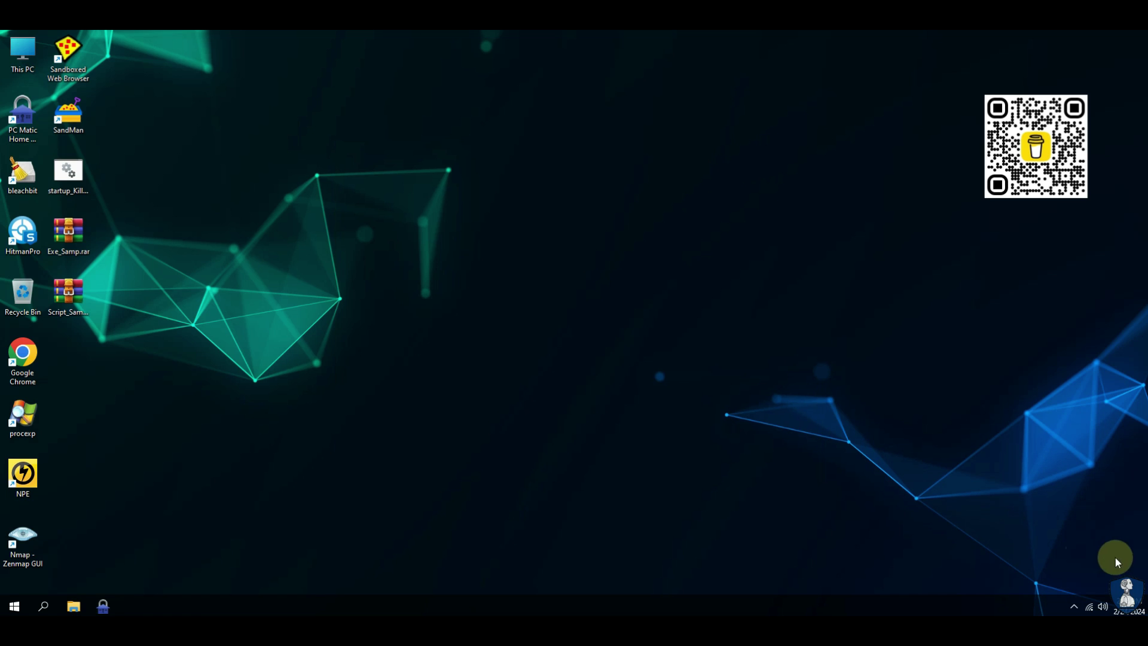
click(1074, 608)
click(104, 606)
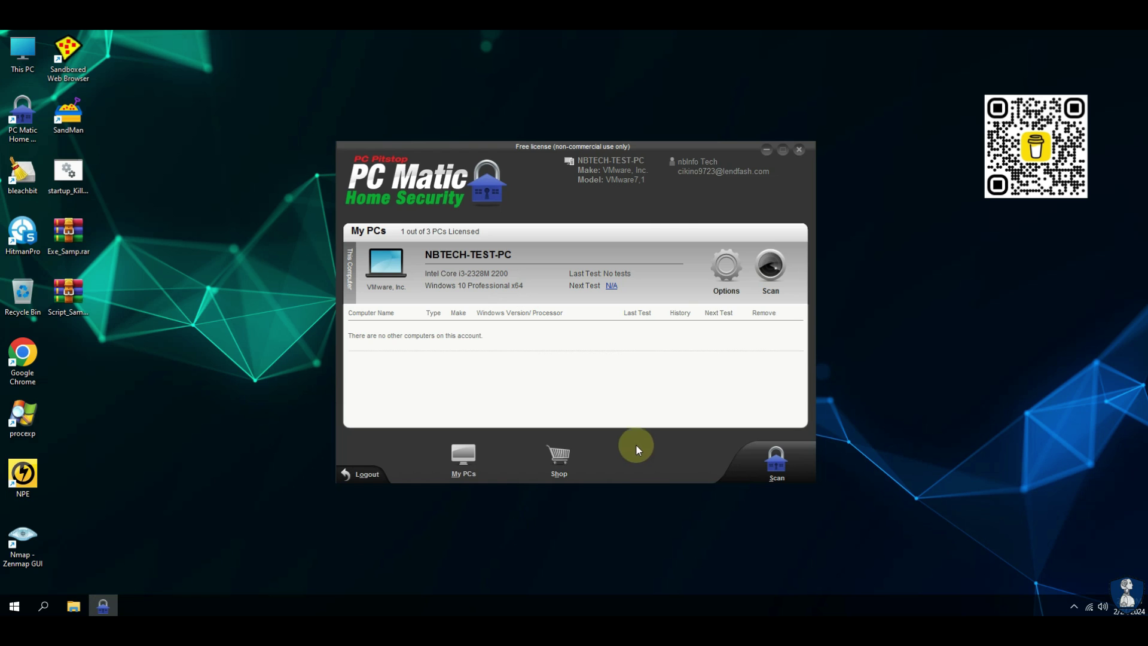
click(799, 151)
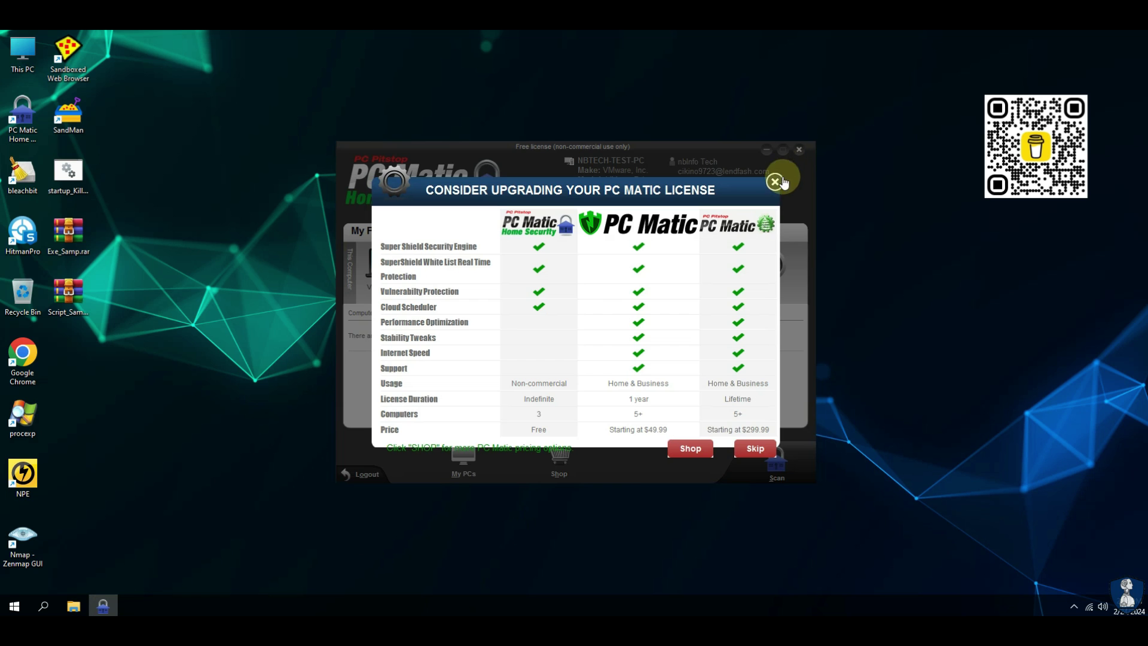
click(755, 449)
click(1074, 606)
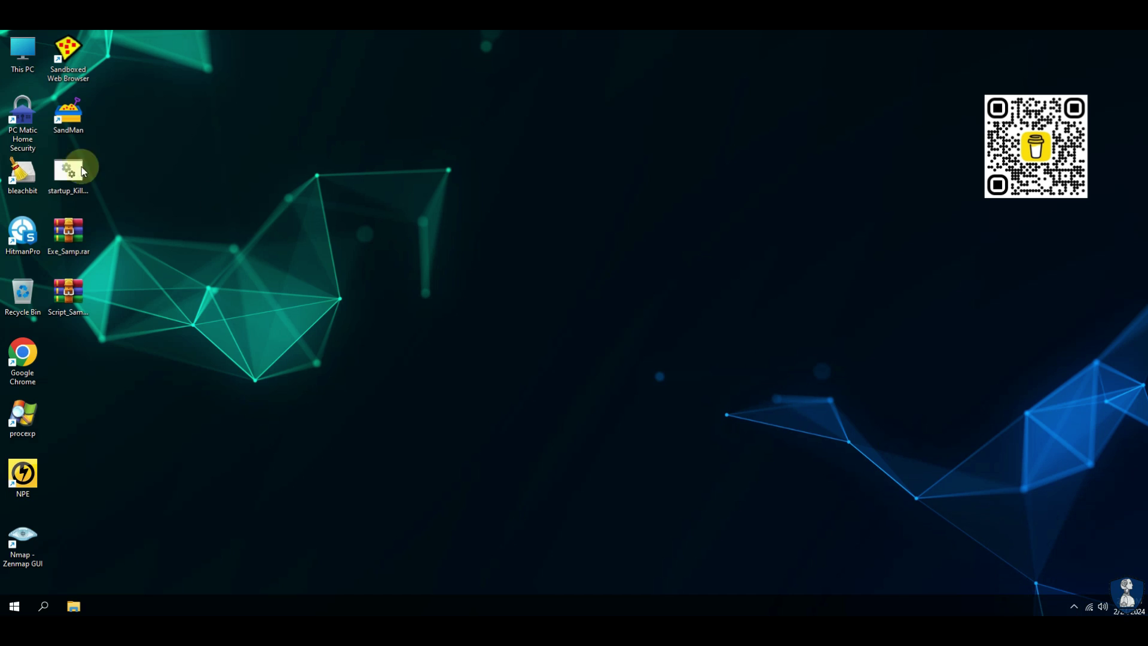
click(21, 121)
double_click(20, 123)
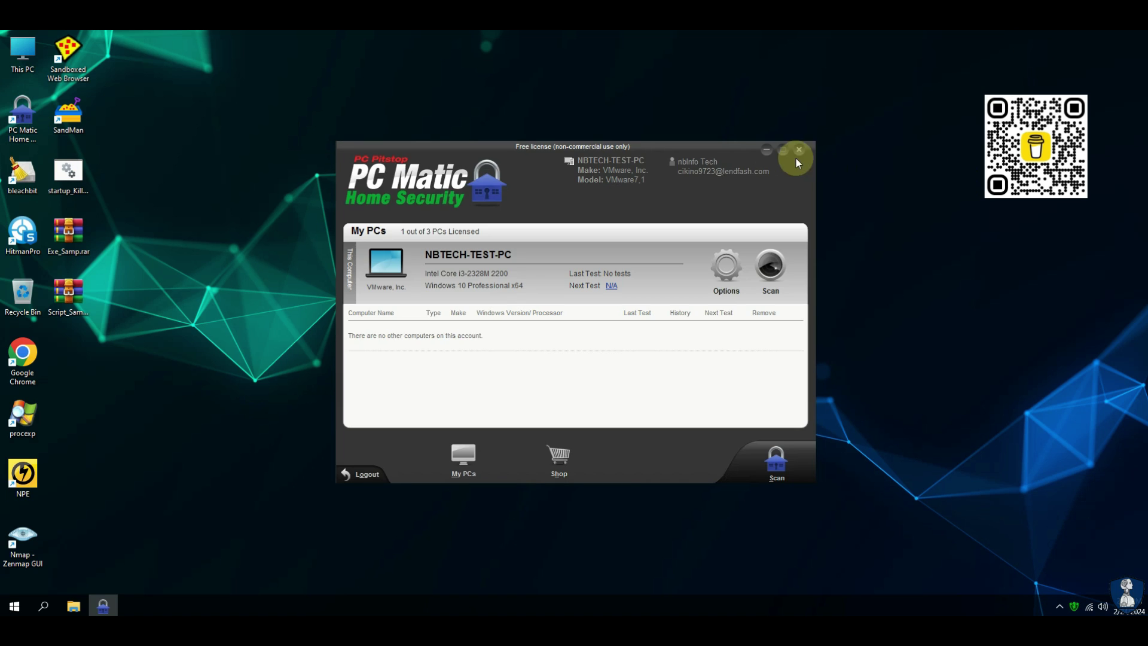
Step: Minimize the program window, view the About SuperShield information, and close it
click(809, 150)
right_click(1075, 607)
click(1085, 515)
click(575, 342)
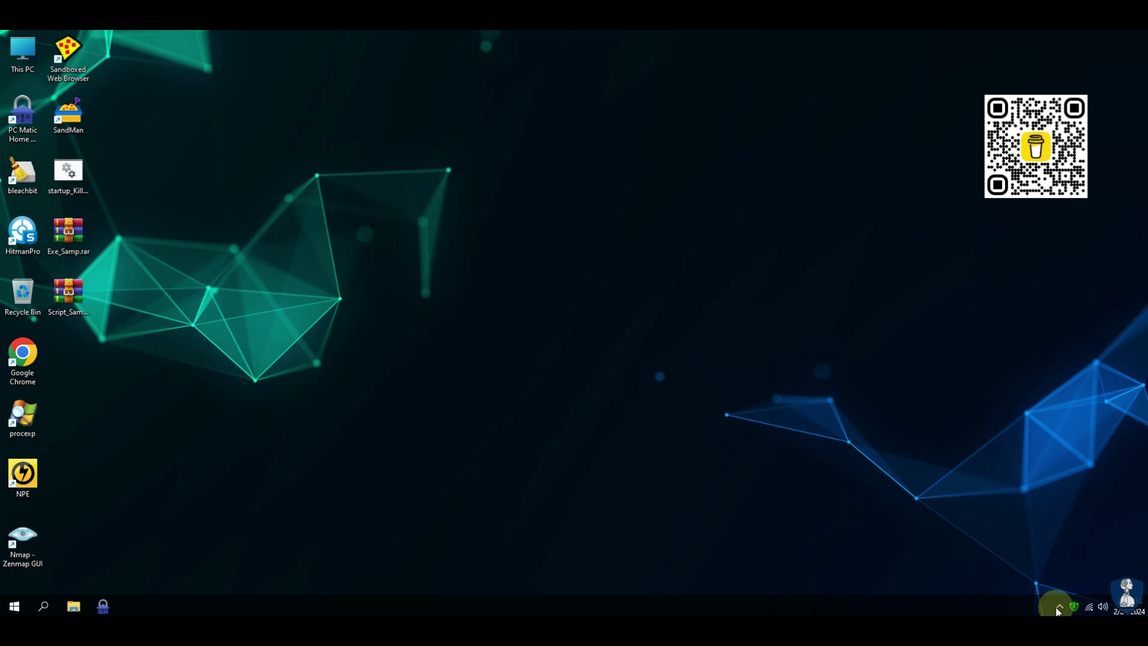
Step: Review SuperShield's vulnerability protection and block notification choices, and turn its protection off until reboot
right_click(1074, 606)
click(1052, 535)
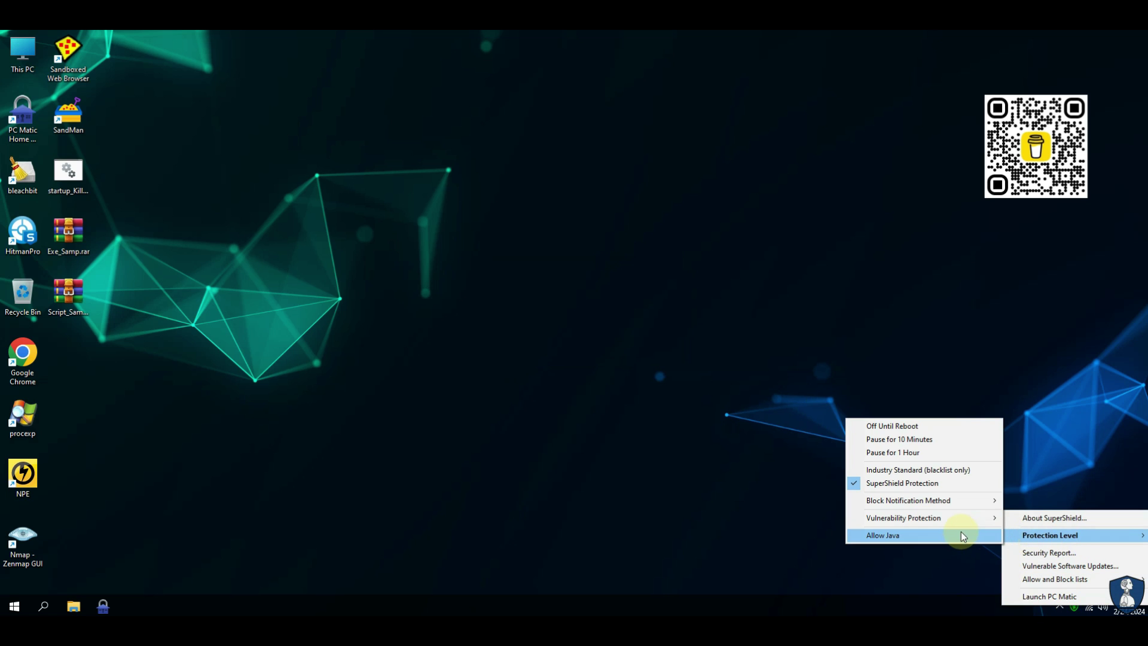
click(943, 519)
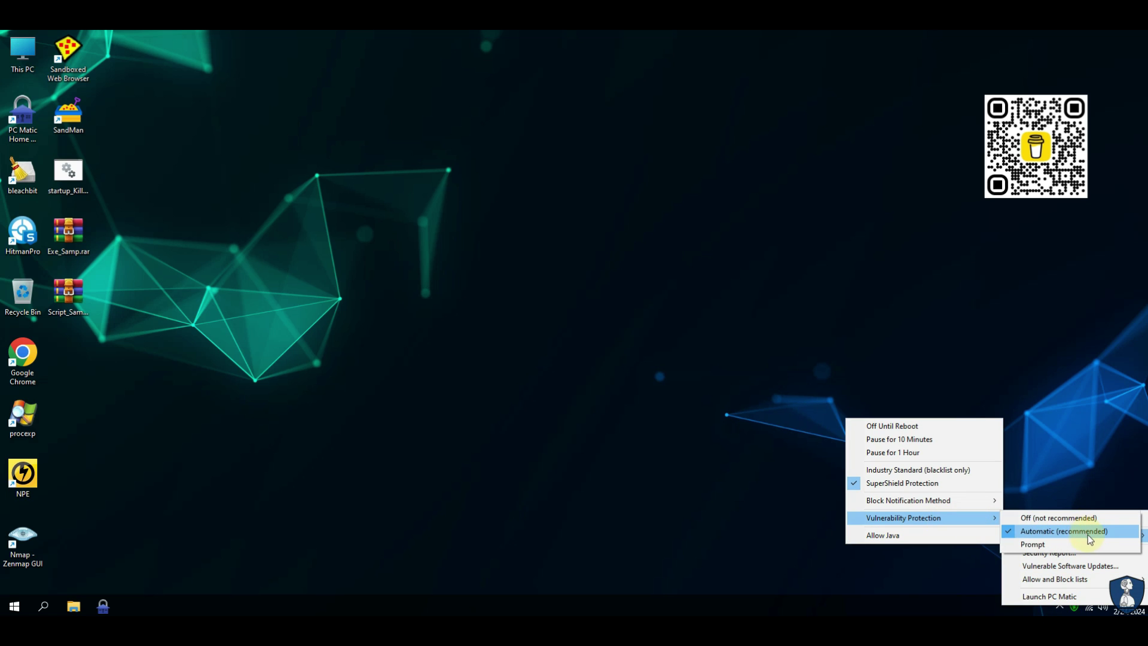
click(864, 501)
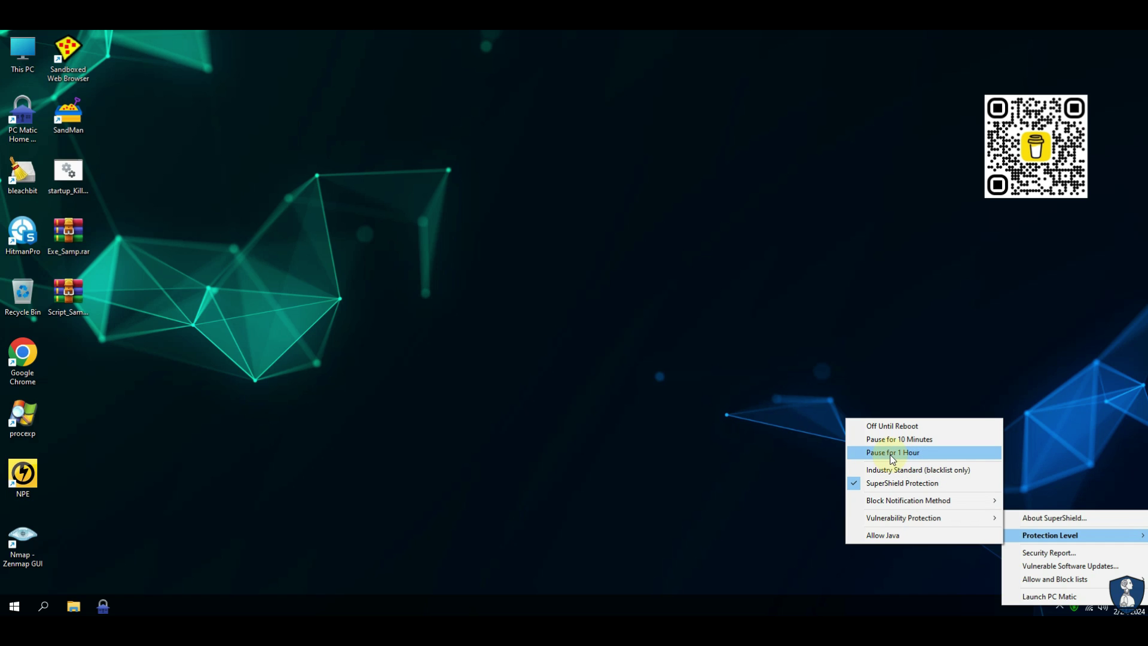
click(898, 426)
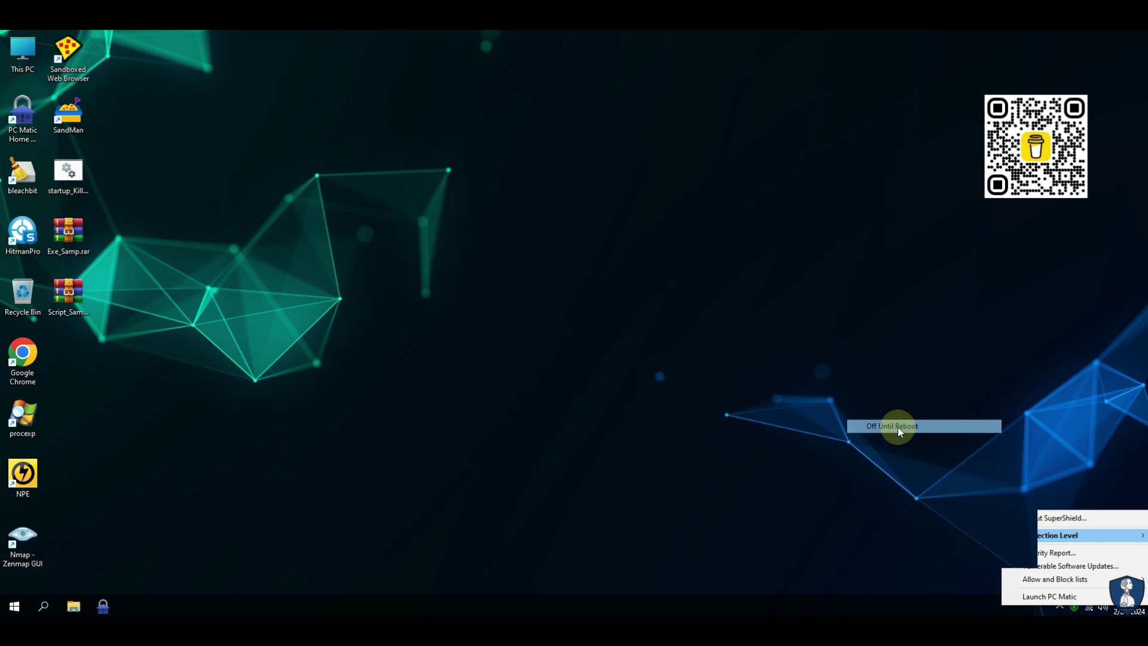
click(102, 606)
click(767, 150)
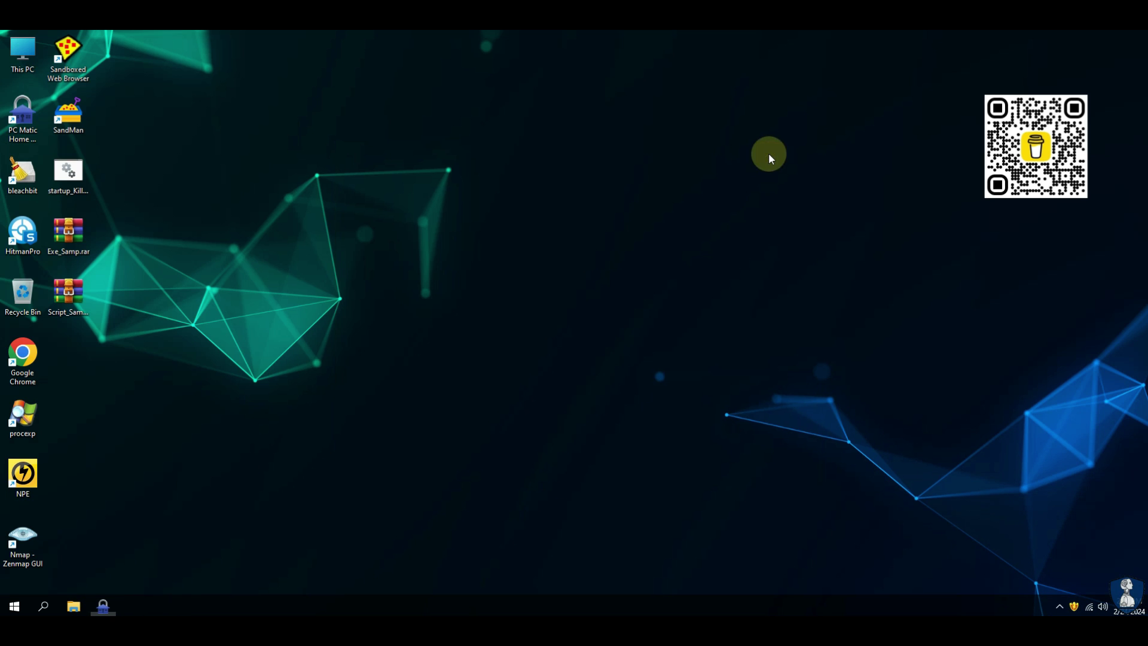
Step: Extract the Exe_Samp.rar archive onto the desktop, entering the archive password
right_click(70, 230)
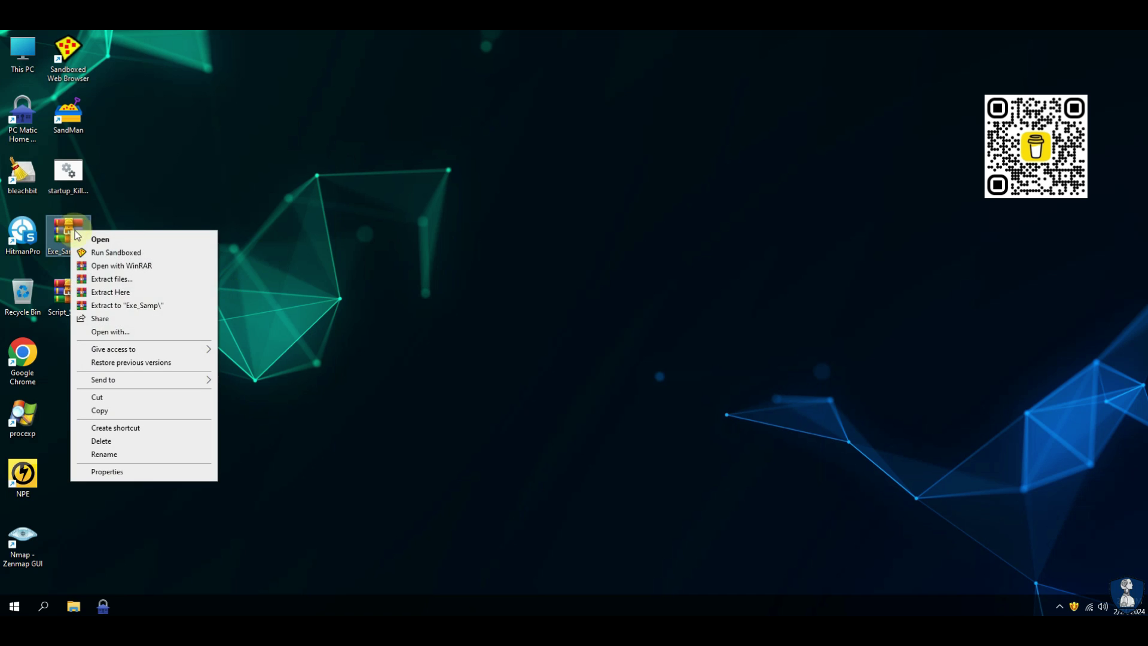
click(111, 292)
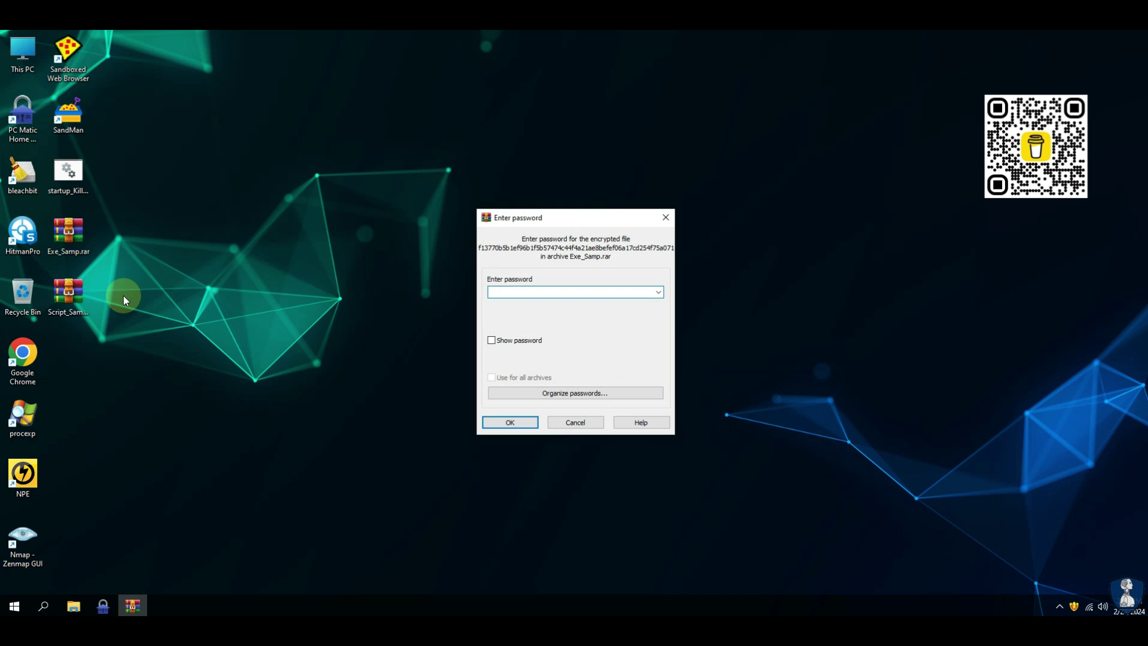
key(Return)
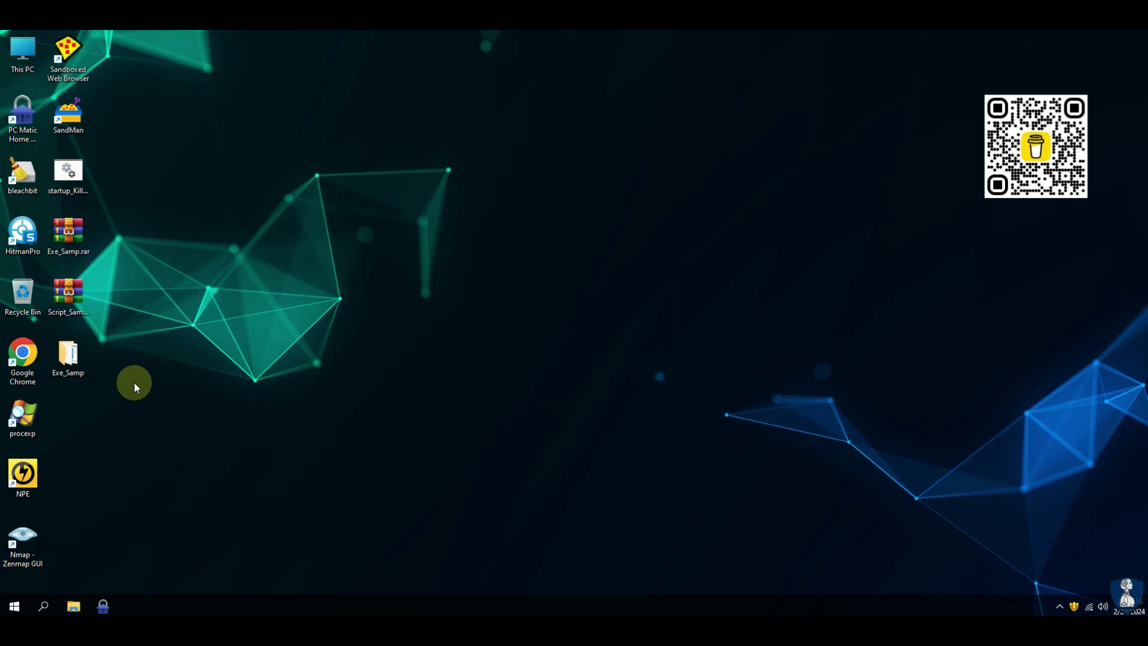
Step: Open the extracted Exe_Samp folder in a smaller window, fit the Name column to the full file names, and minimize it
double_click(68, 362)
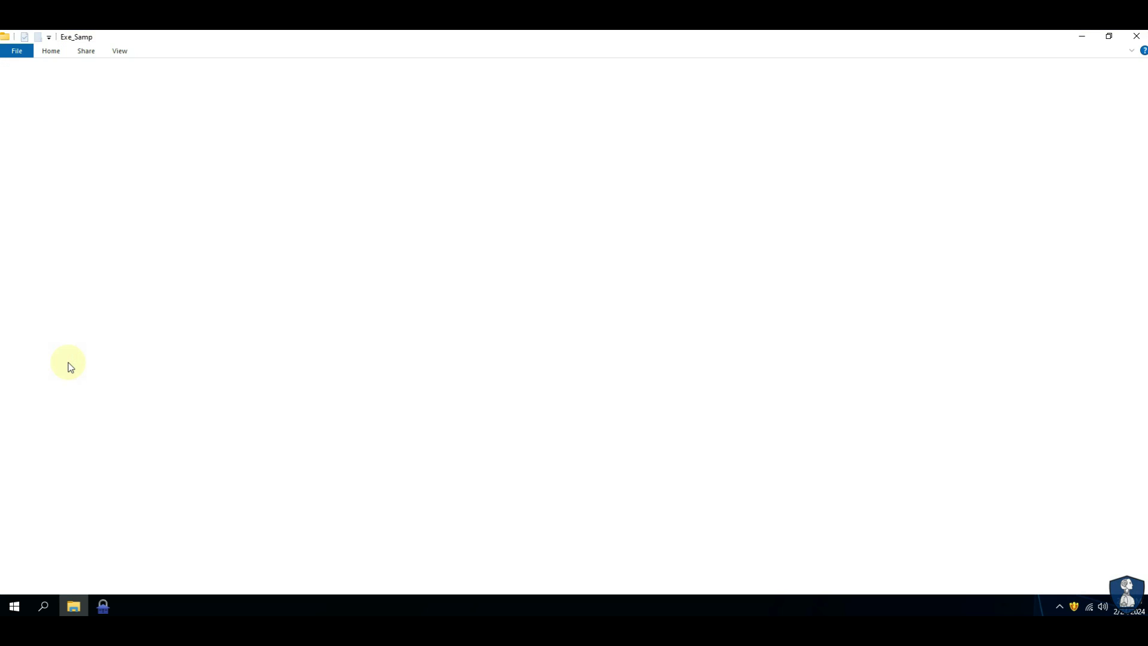
click(1108, 41)
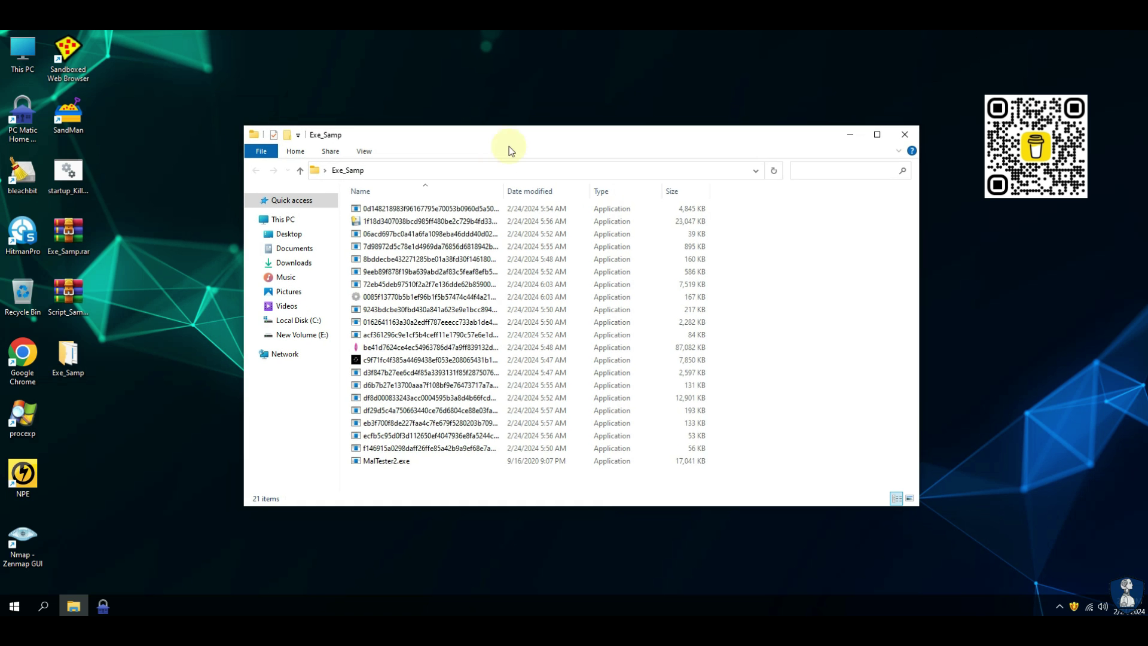
double_click(504, 188)
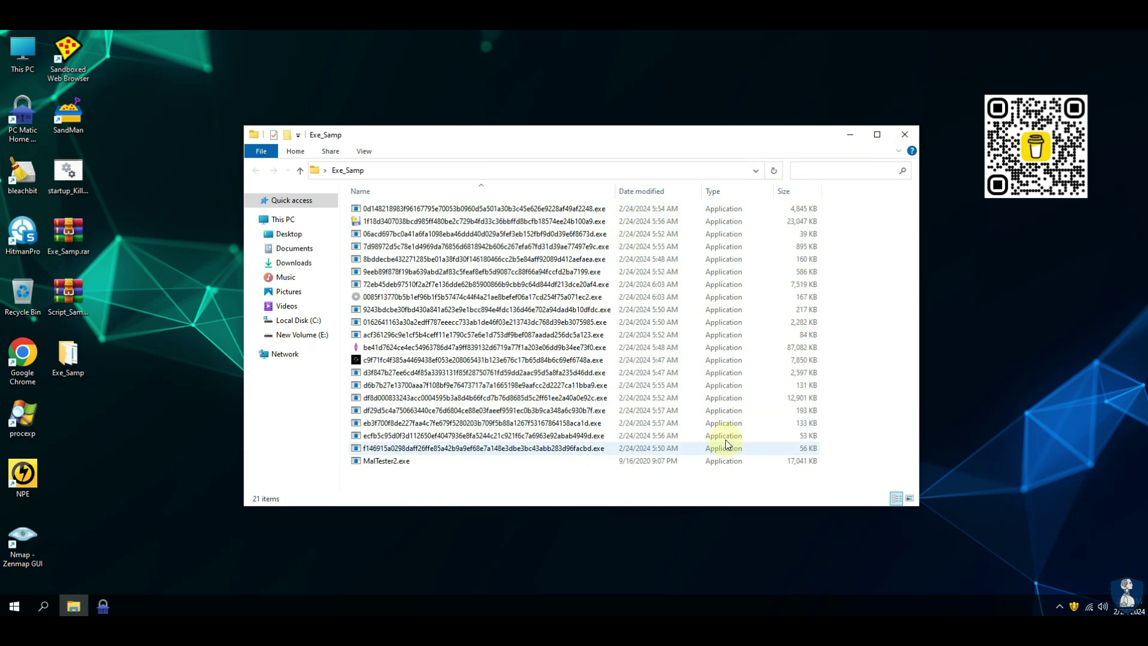
click(841, 135)
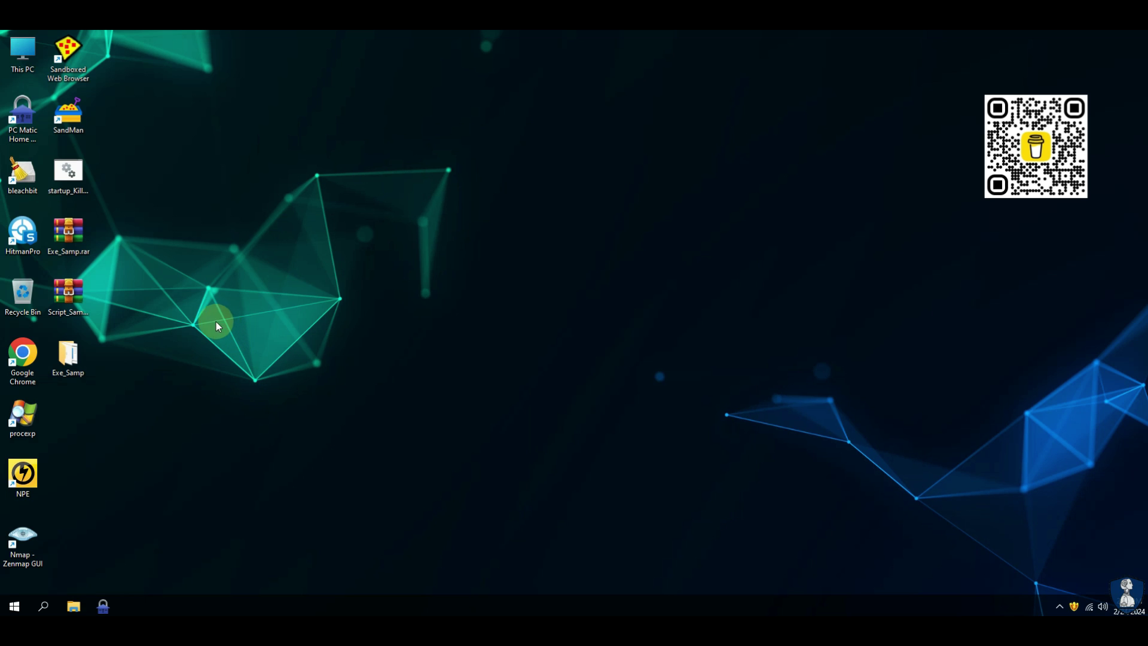
Step: Launch MalTester2.exe from the Exe_Samp folder and minimize the folder window
double_click(70, 357)
right_click(379, 459)
click(435, 212)
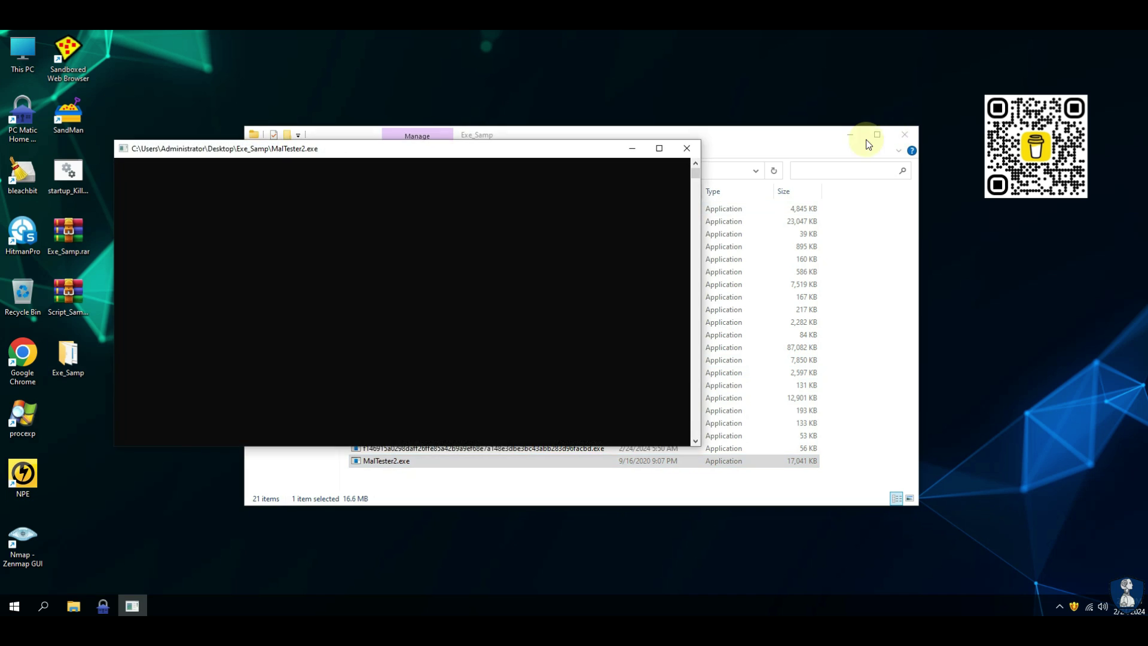
click(848, 139)
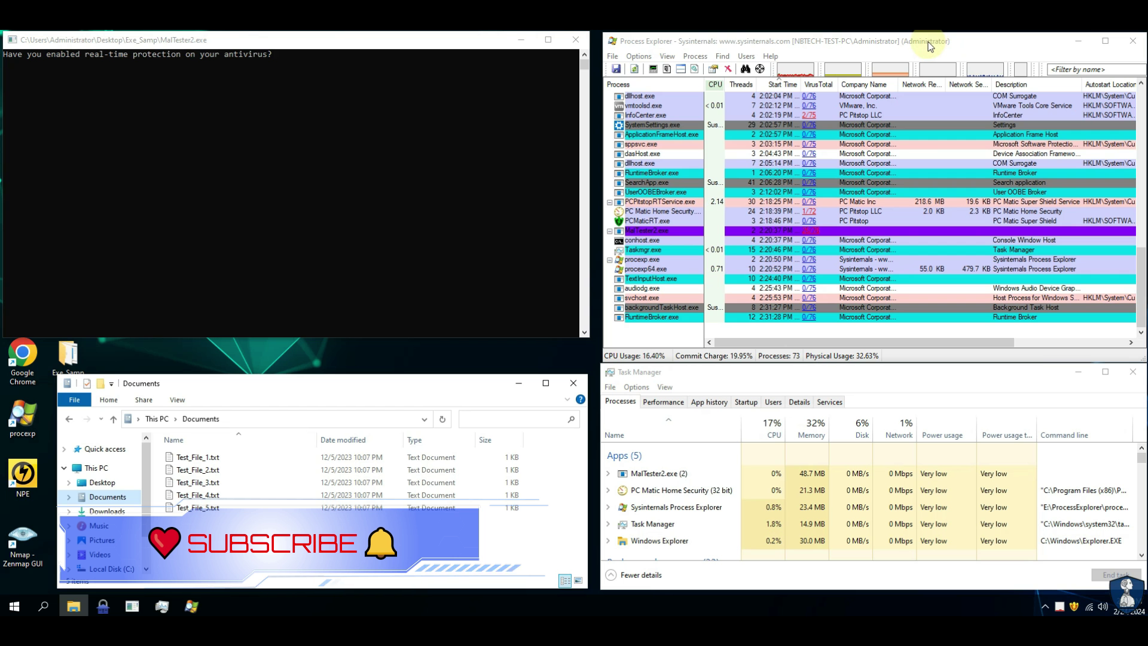
Step: Sort Process Explorer's process list by start time, newest first
click(930, 47)
drag(1142, 287, 1140, 103)
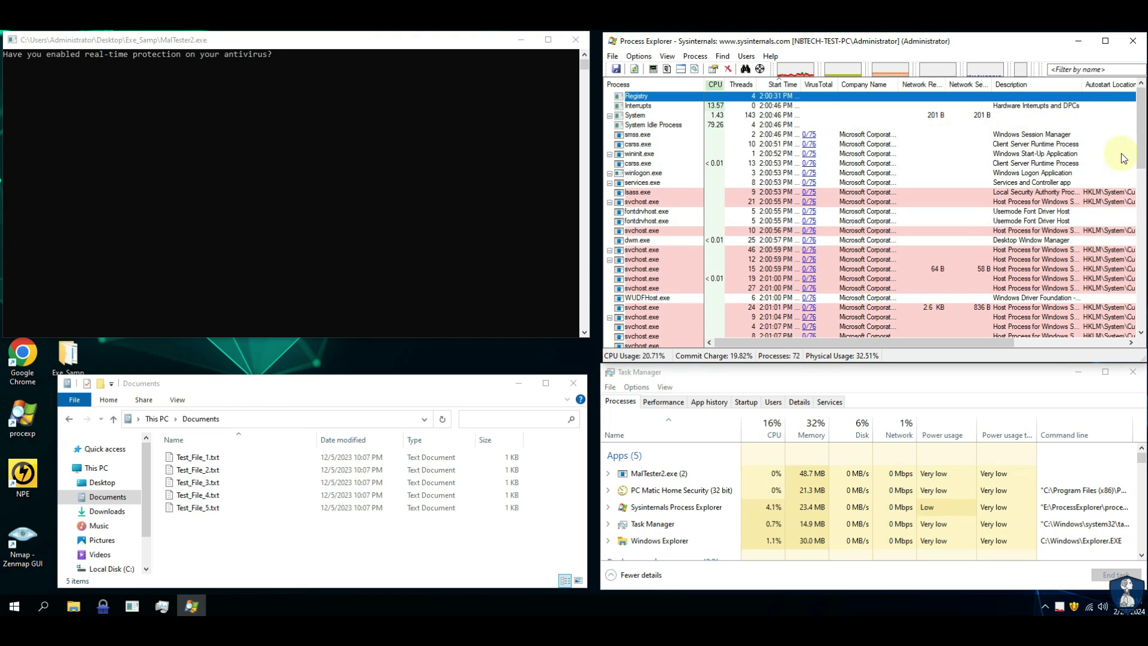
drag(1143, 156, 1143, 309)
click(780, 85)
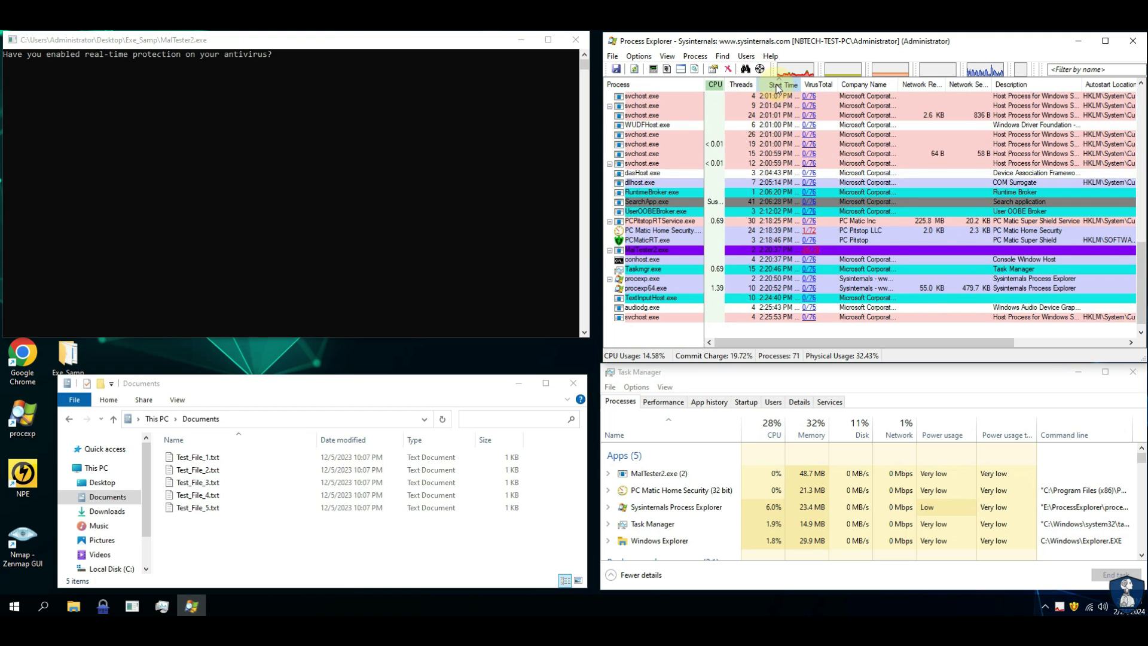
drag(1140, 263, 1143, 83)
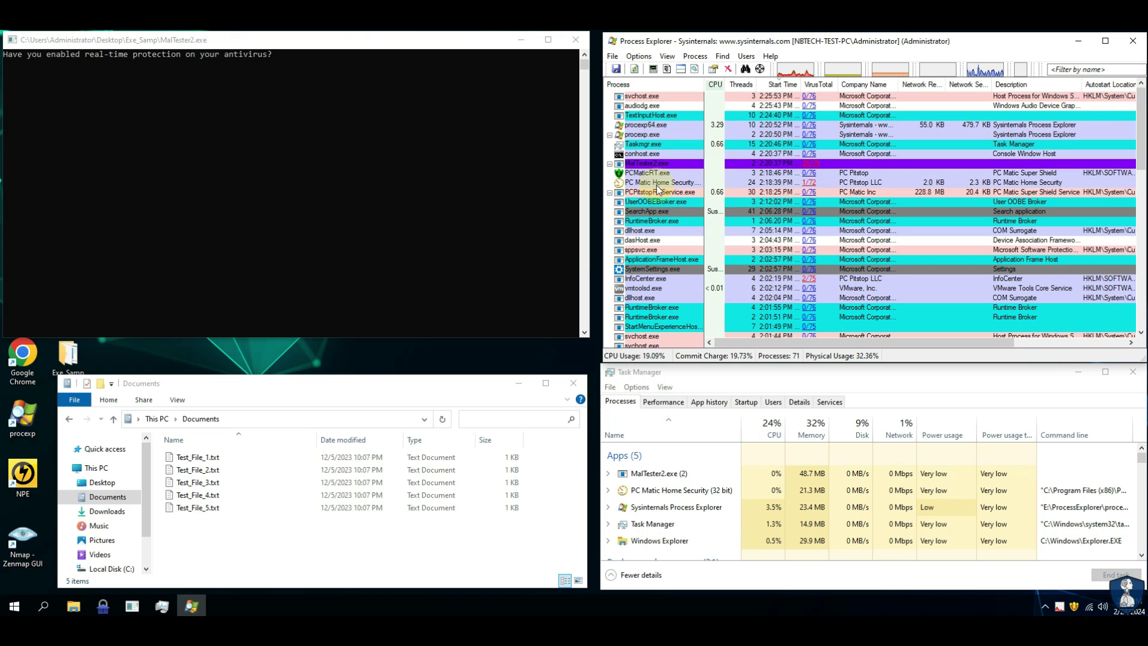
Step: Examine the PC Matic Home Security and InfoCenter processes, and review the startup programs in Task Manager
click(788, 182)
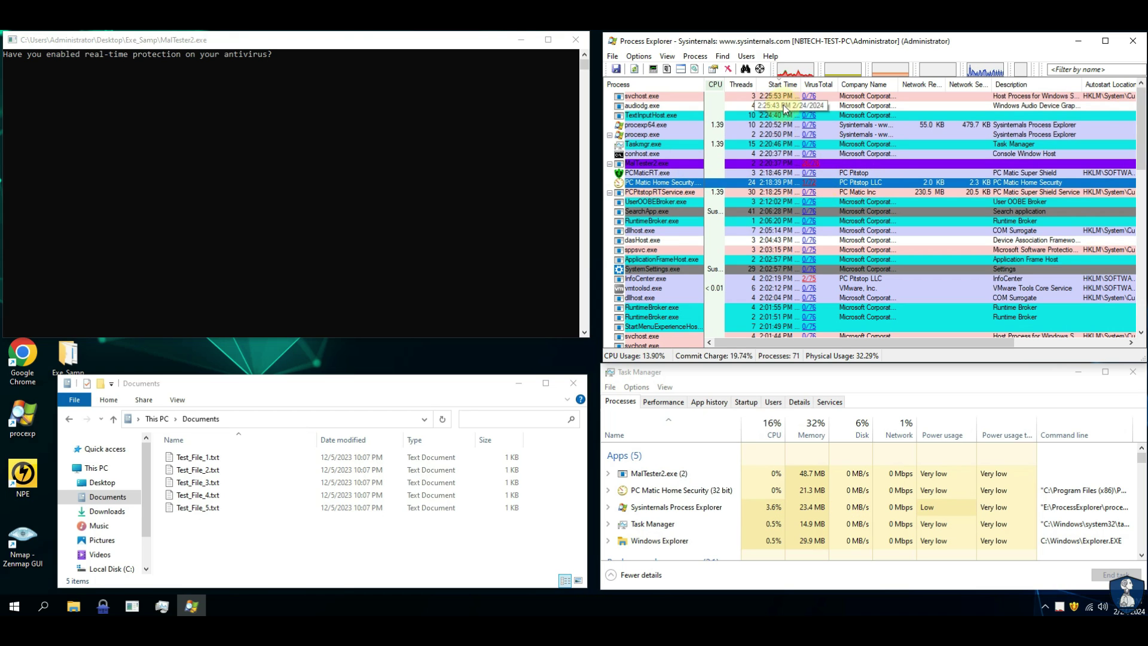
click(735, 281)
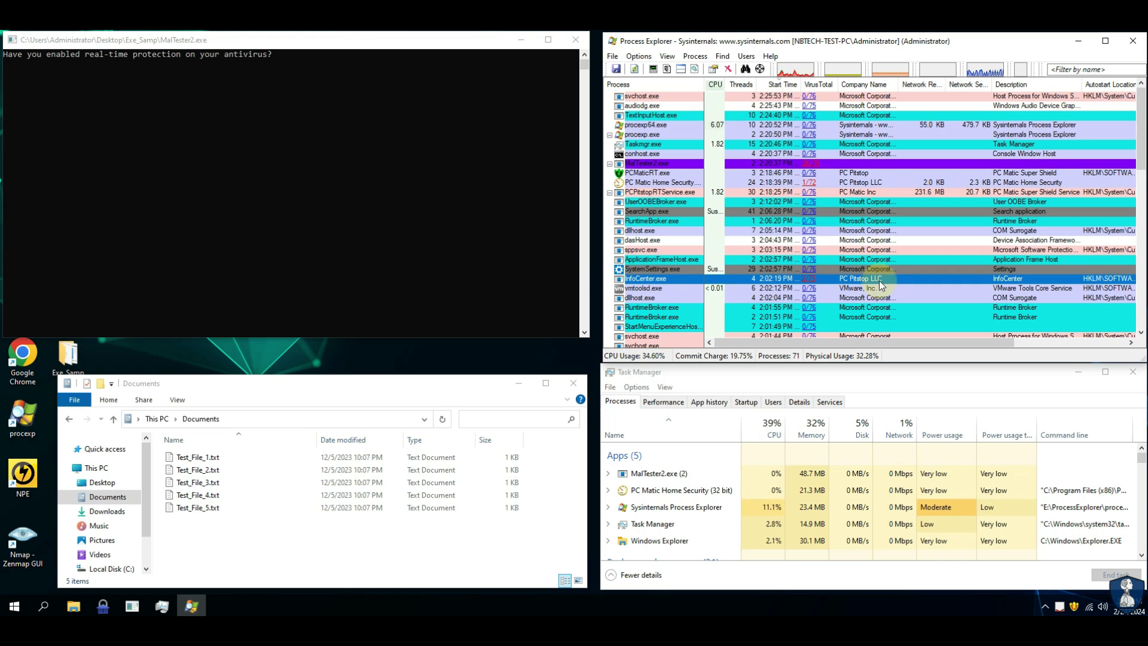
drag(1142, 172, 1138, 120)
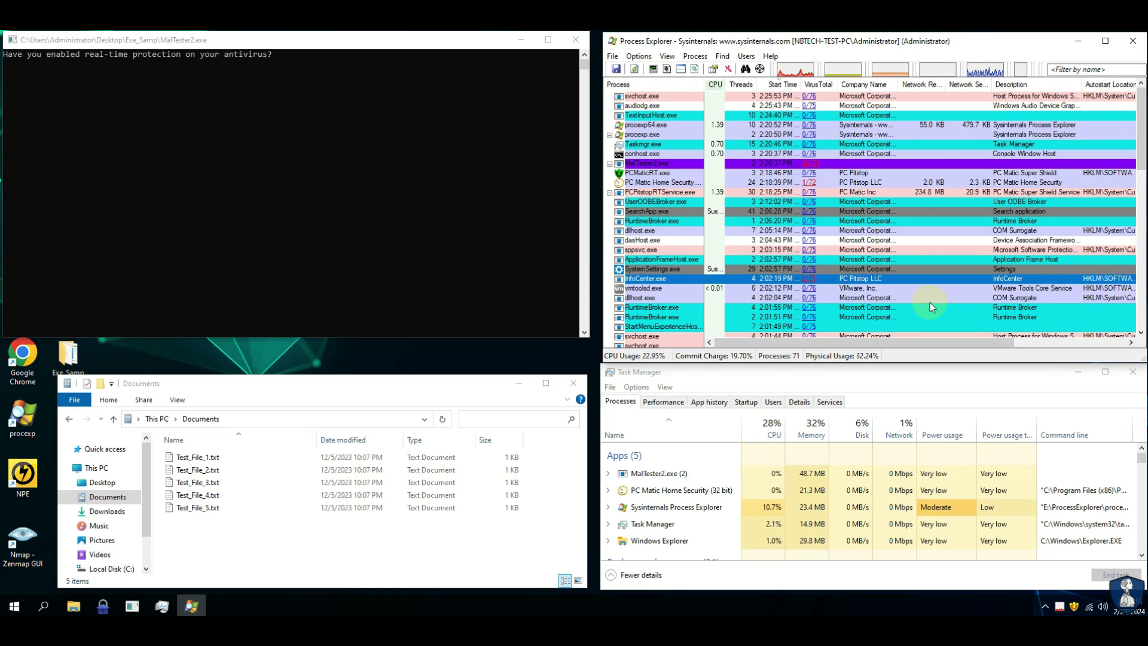
click(746, 401)
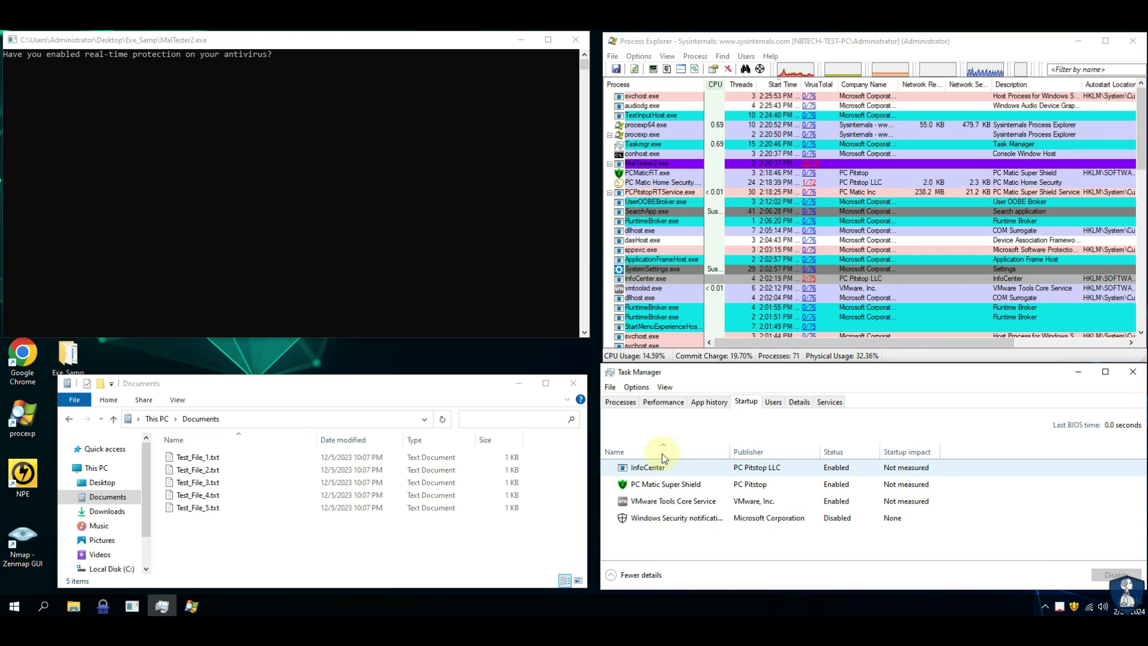
click(627, 404)
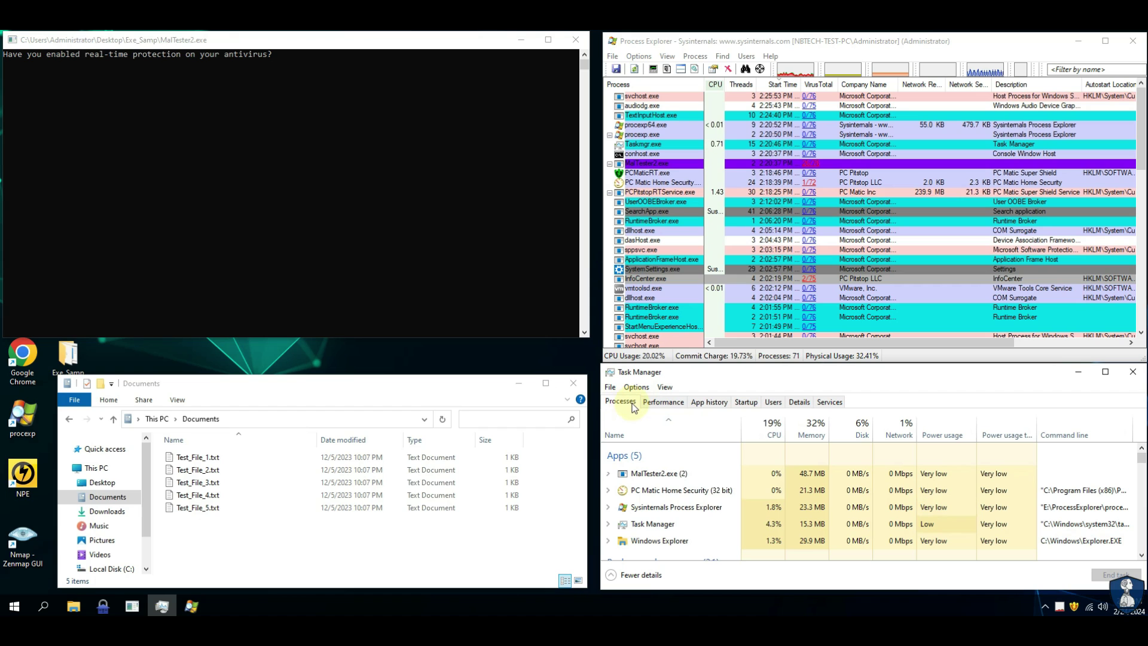
Step: Open Test_File_5.txt from Documents to check that its text is readable, and close it
double_click(264, 512)
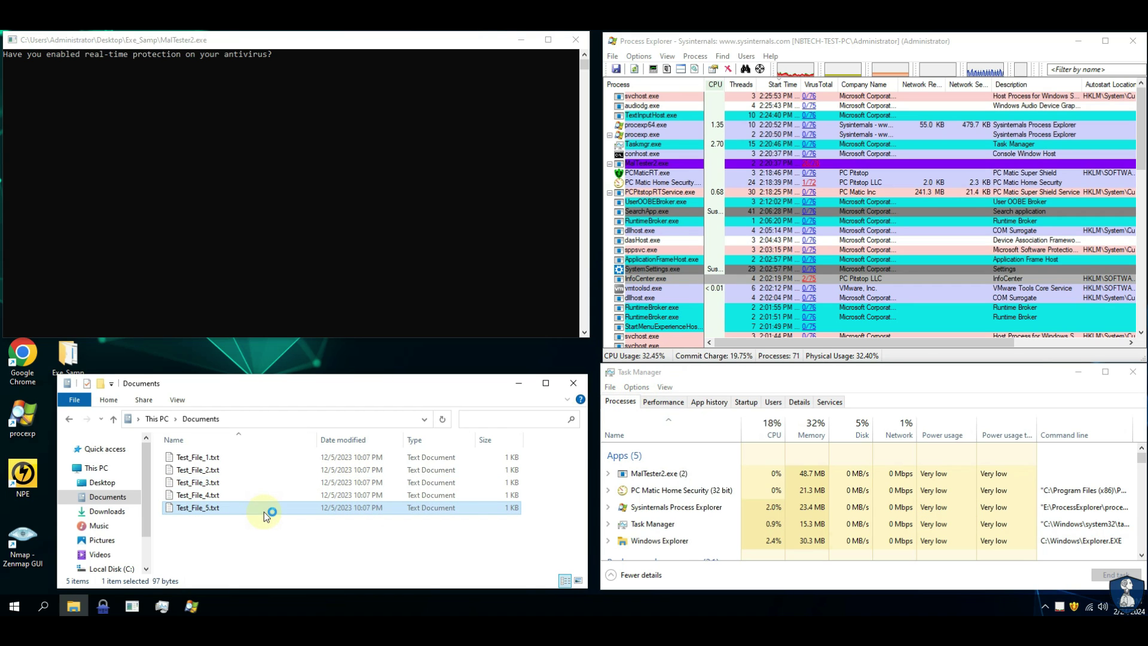
drag(107, 174, 249, 173)
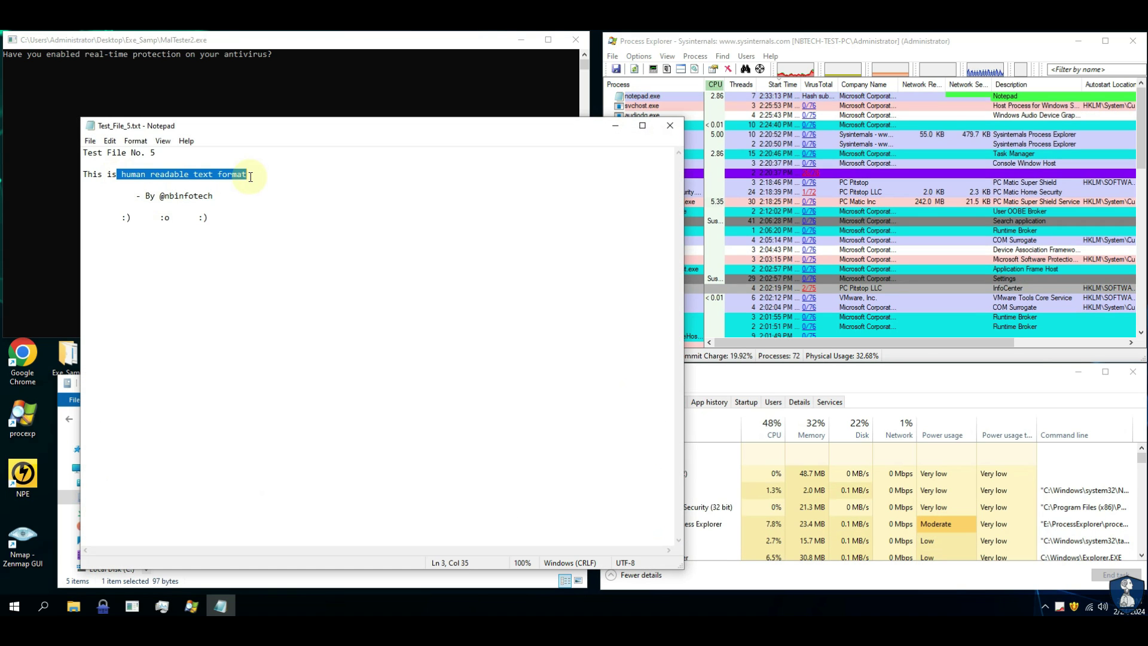
click(670, 125)
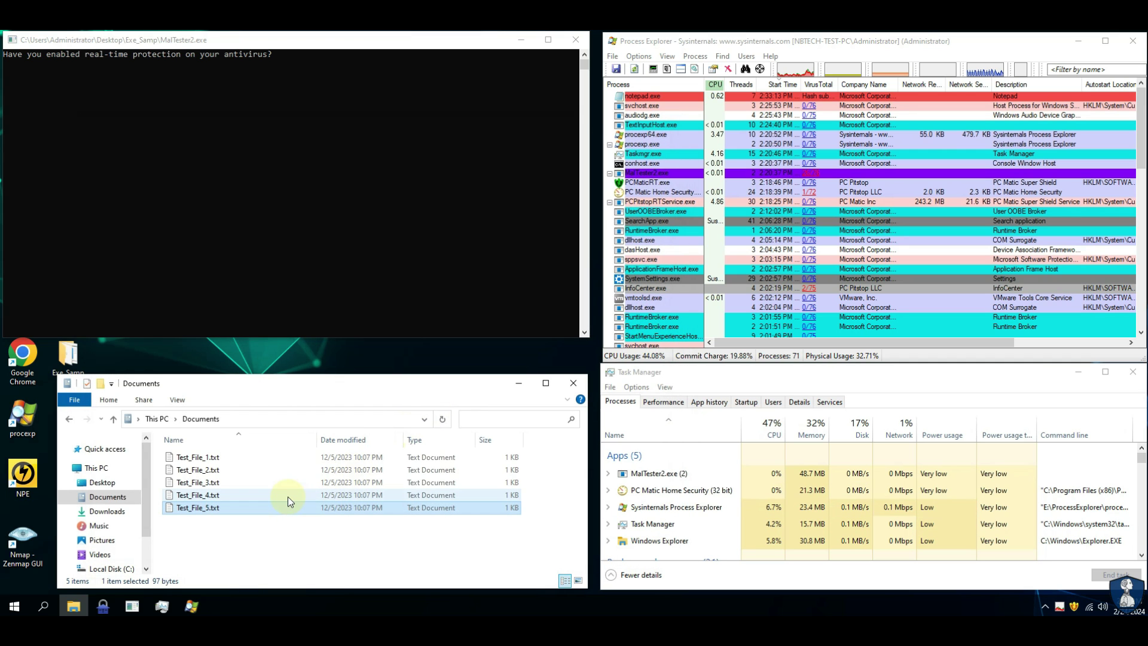
Step: Check the PC Matic window and set the protection level to SuperShield Protection
click(103, 608)
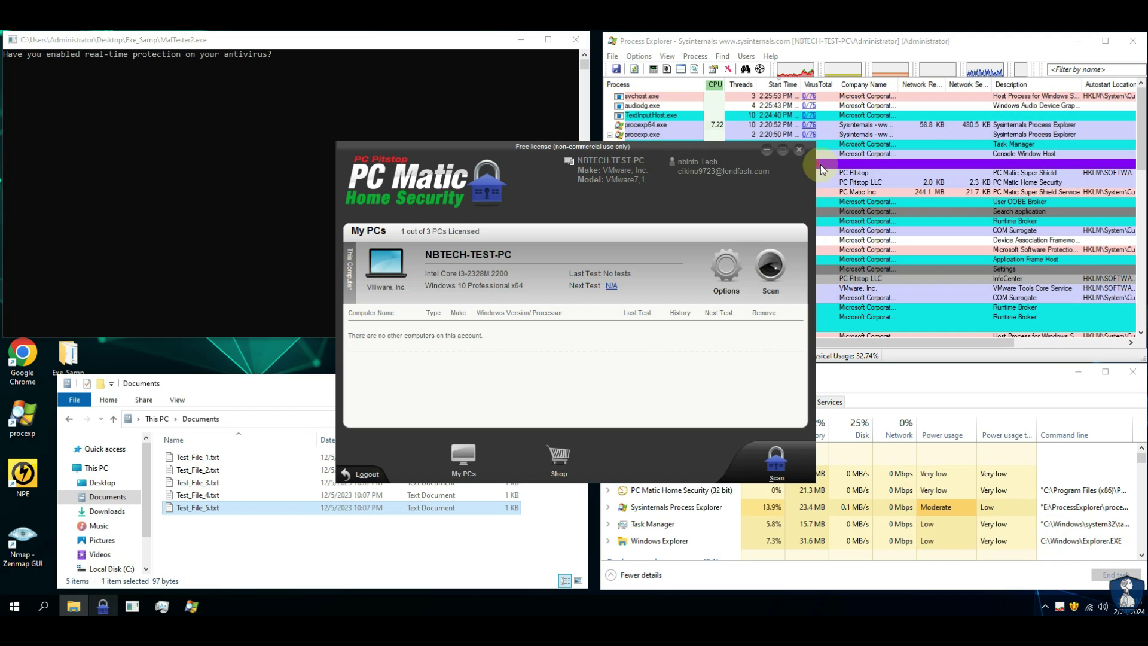
click(756, 241)
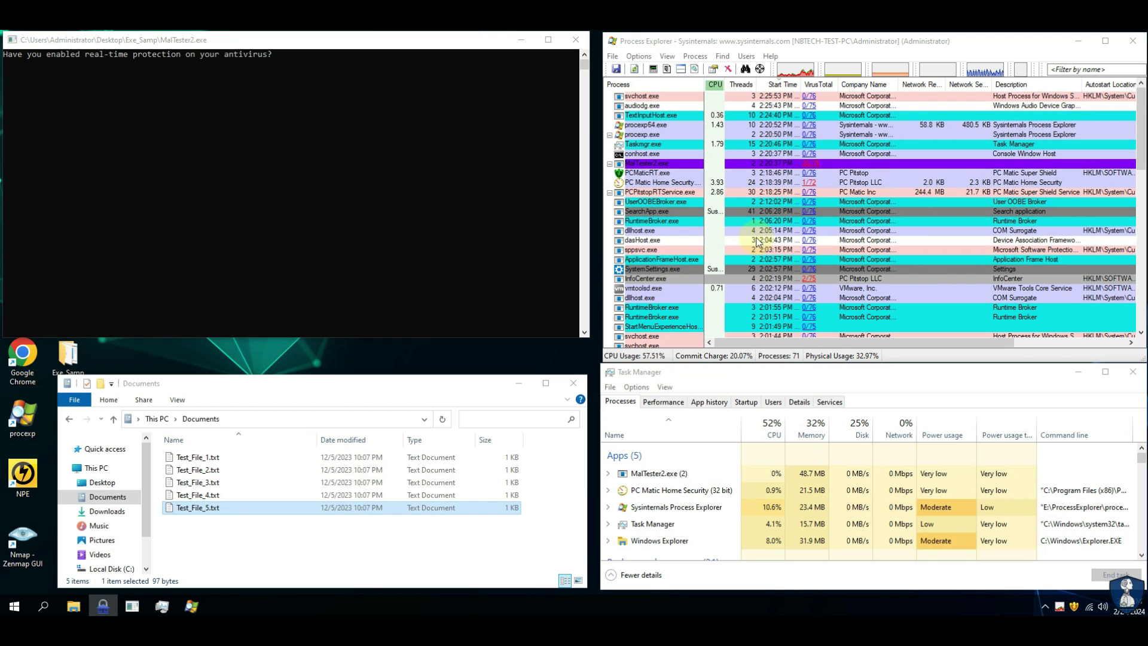
right_click(1074, 606)
mouse_move(1083, 544)
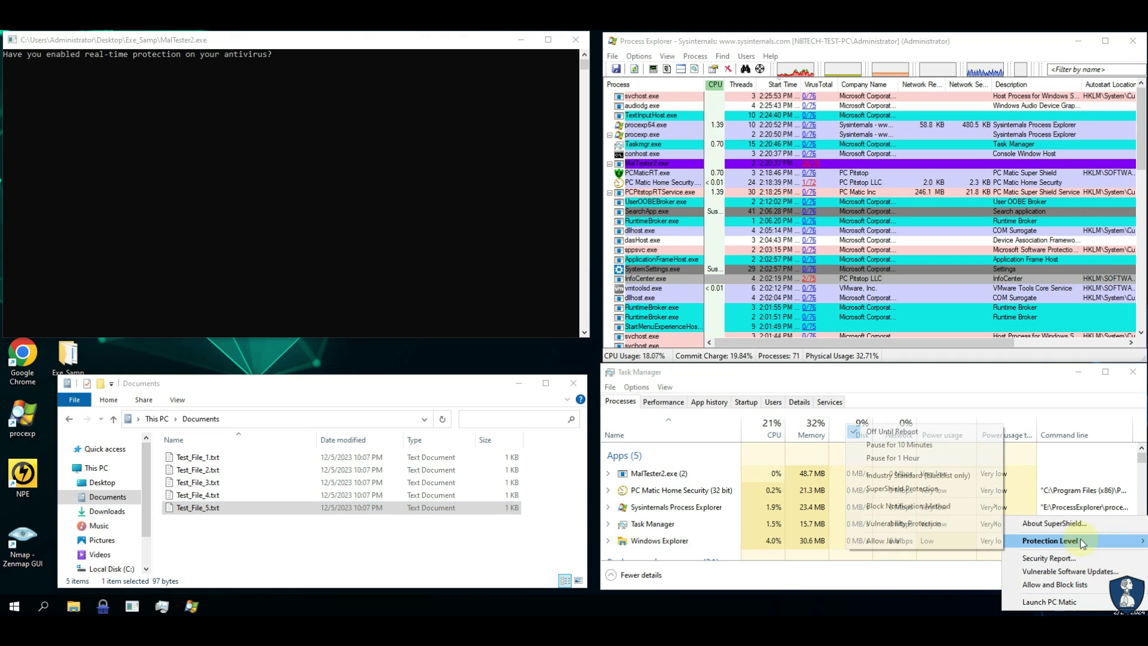
click(918, 491)
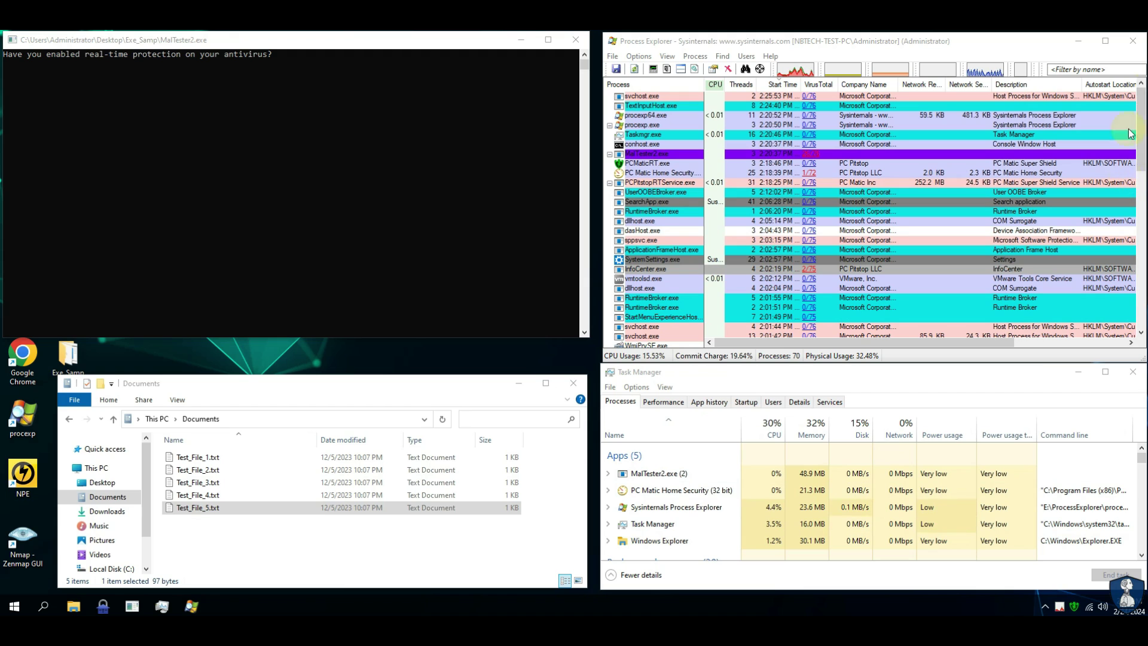
Step: Check SuperShield for vulnerable software updates and dismiss the result
click(1141, 88)
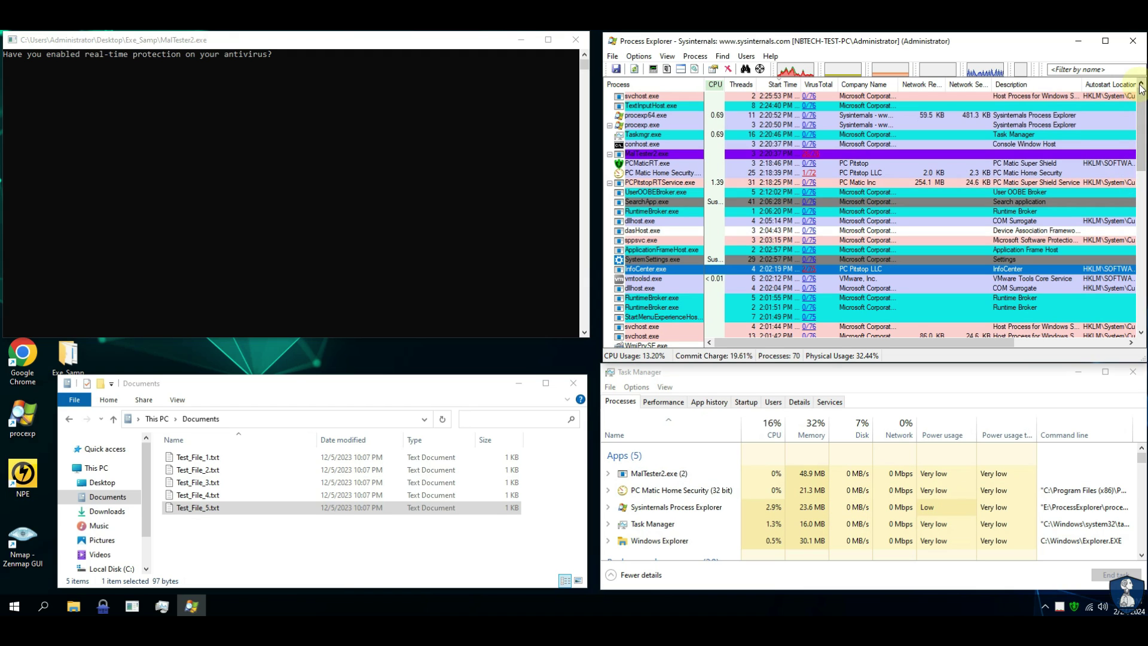
right_click(1074, 606)
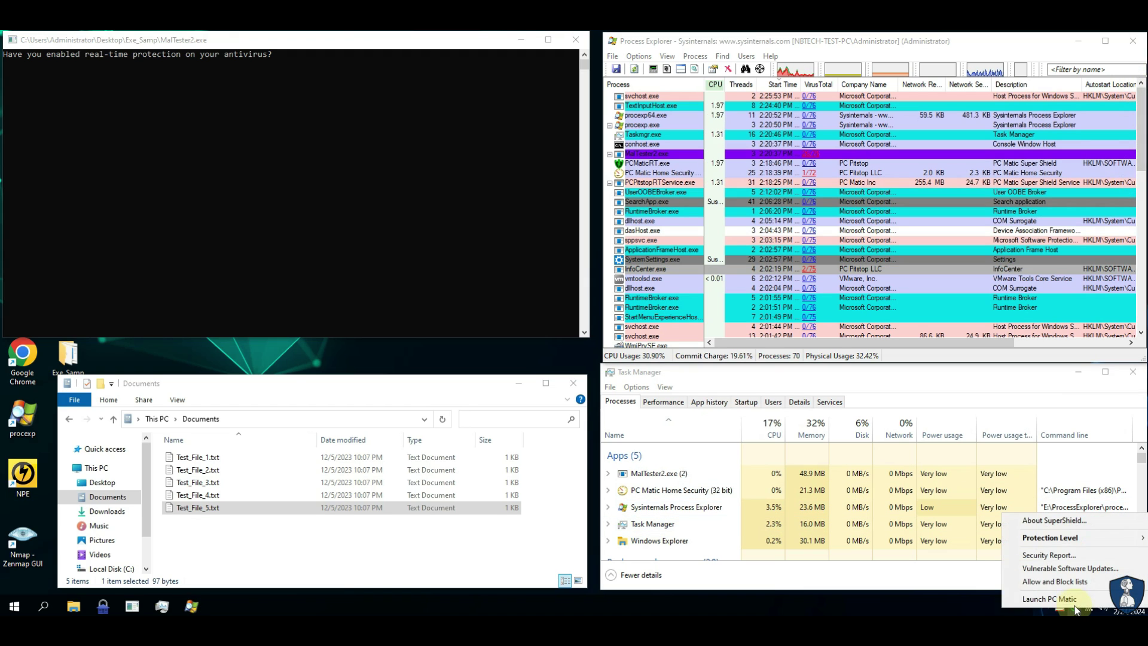
click(1077, 570)
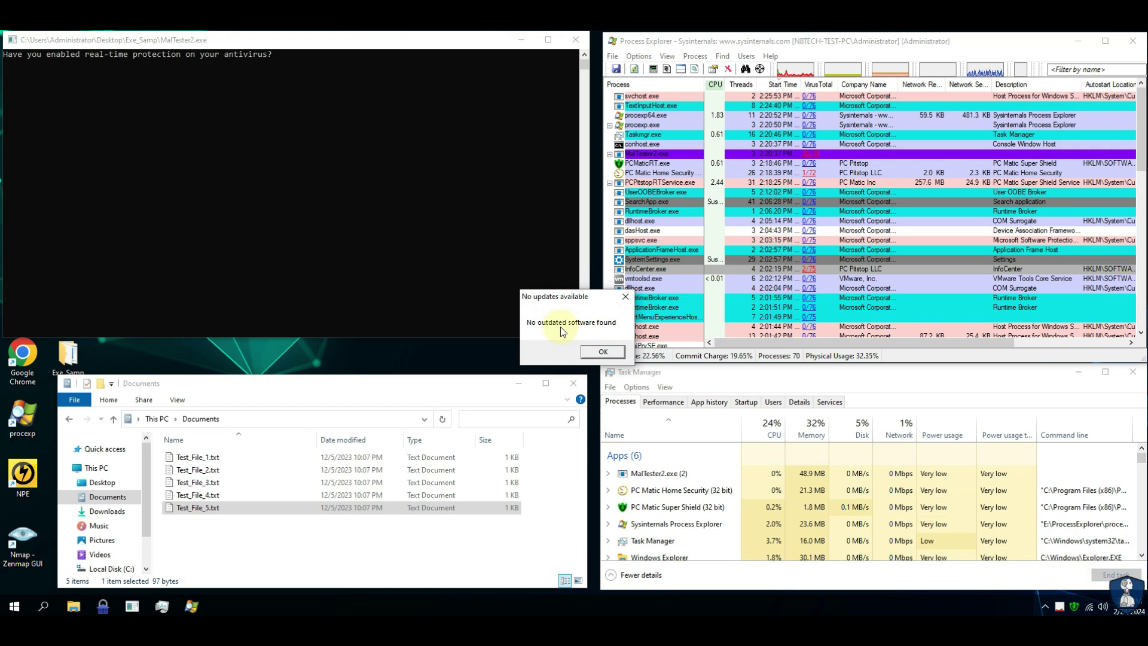
click(601, 350)
Step: Start the malware test by answering y to MalTester2's real-time protection question
click(400, 46)
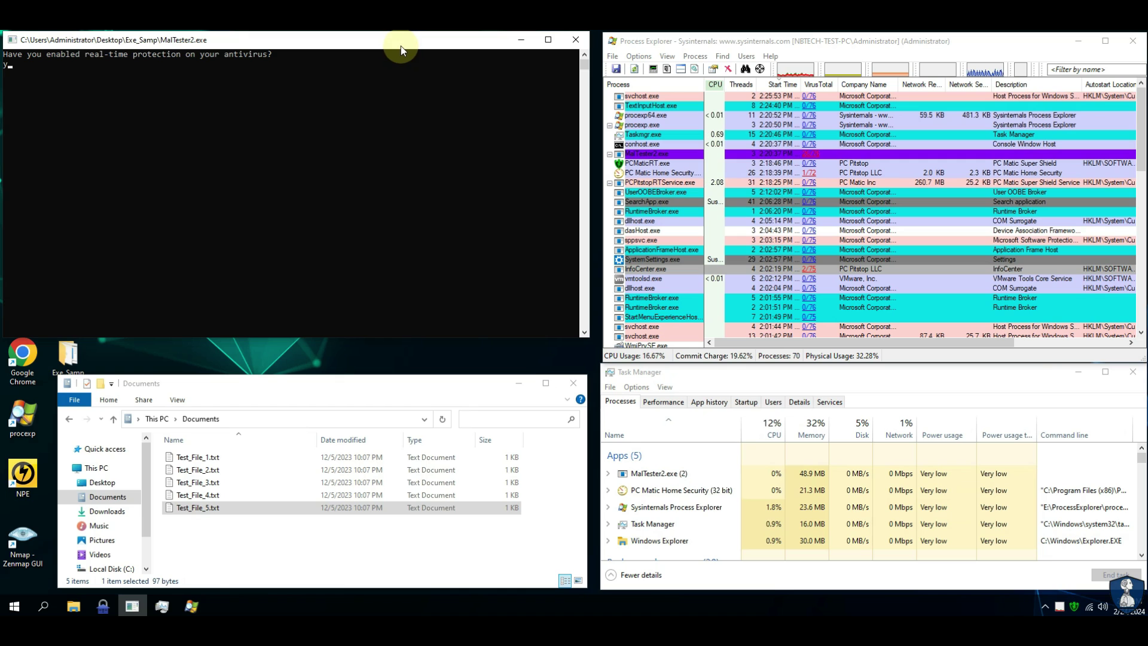
text(y)
key(Return)
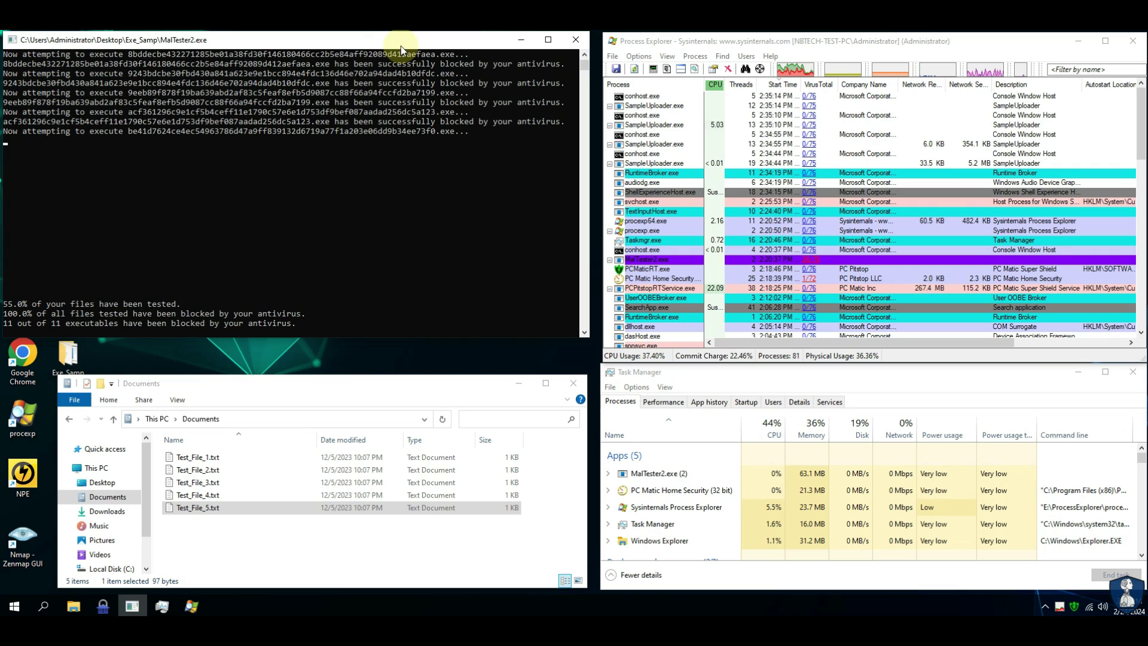
Step: Examine the SampleUploader process, MalTester2's final detection rate and blocked executable count, and the log of executed samples
click(663, 164)
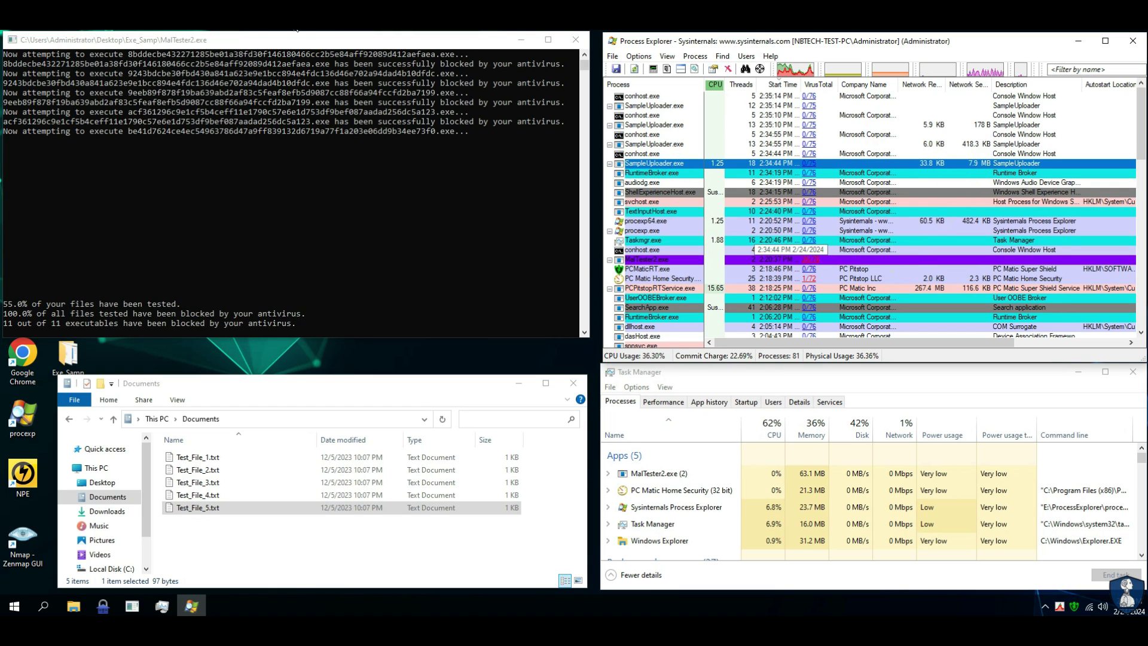
click(285, 38)
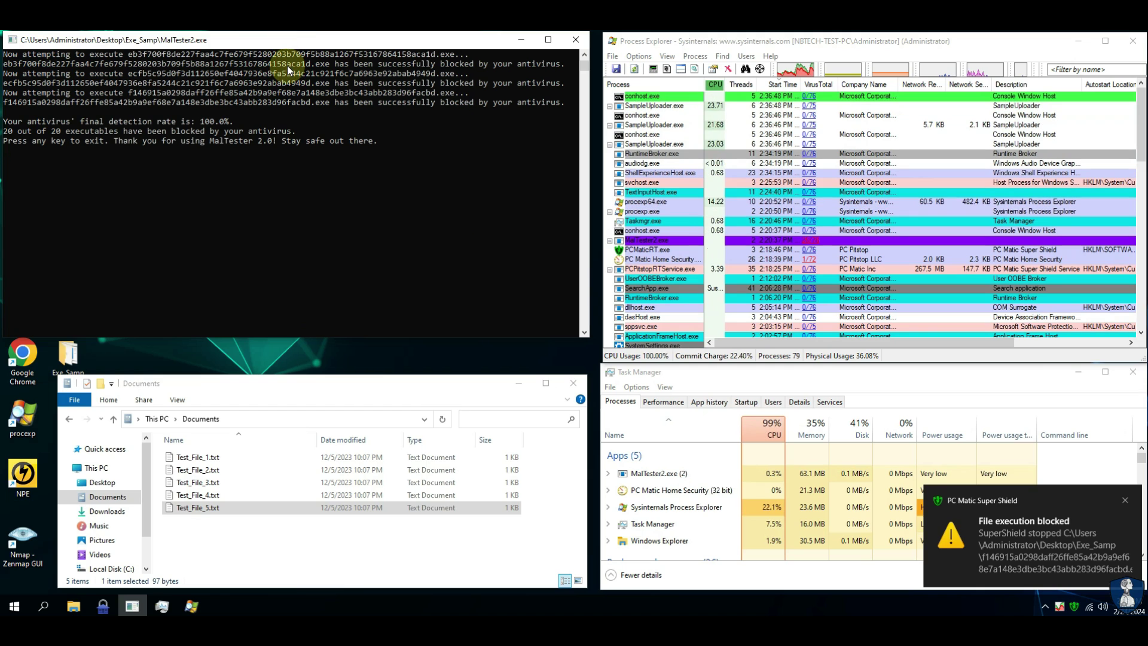
drag(3, 121, 229, 123)
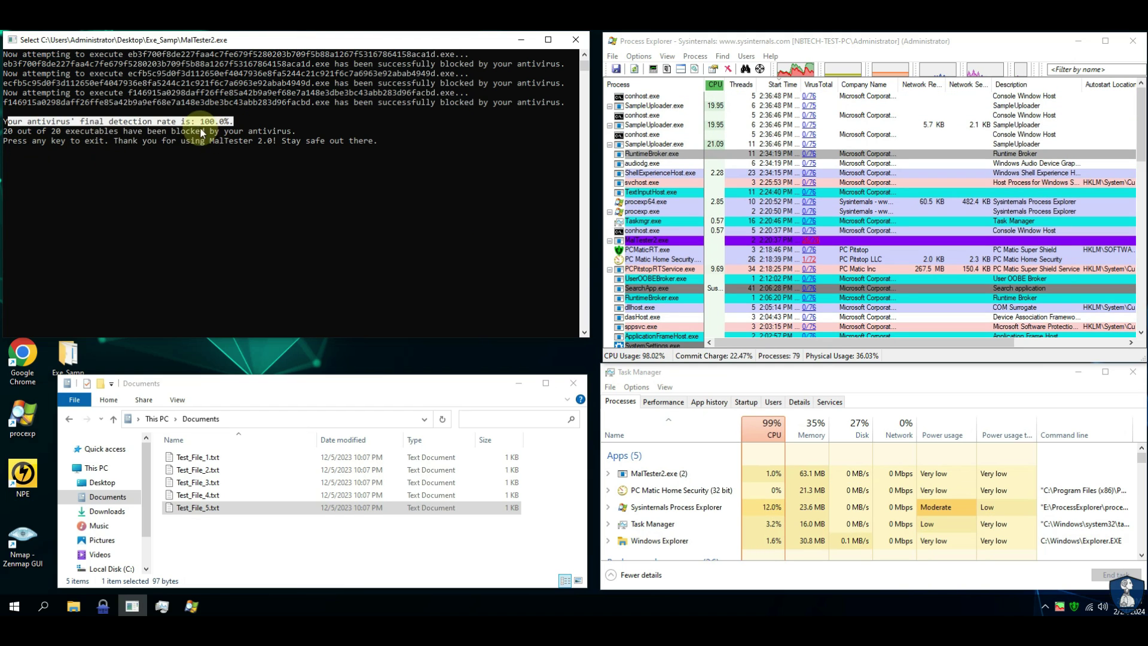
drag(7, 135, 289, 132)
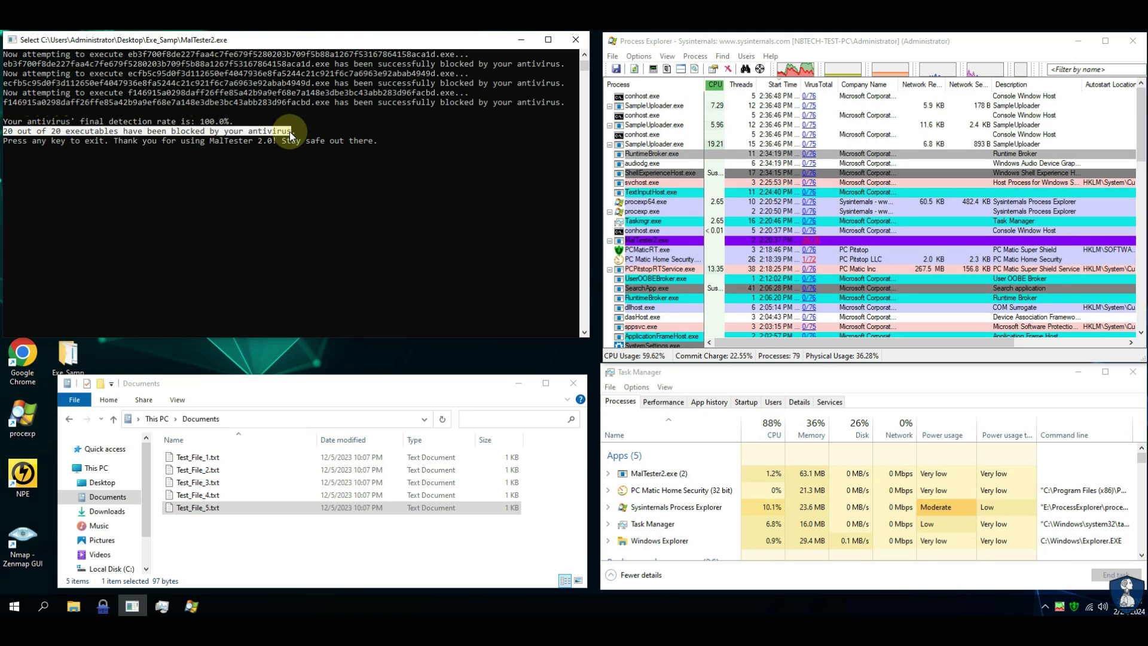
click(583, 52)
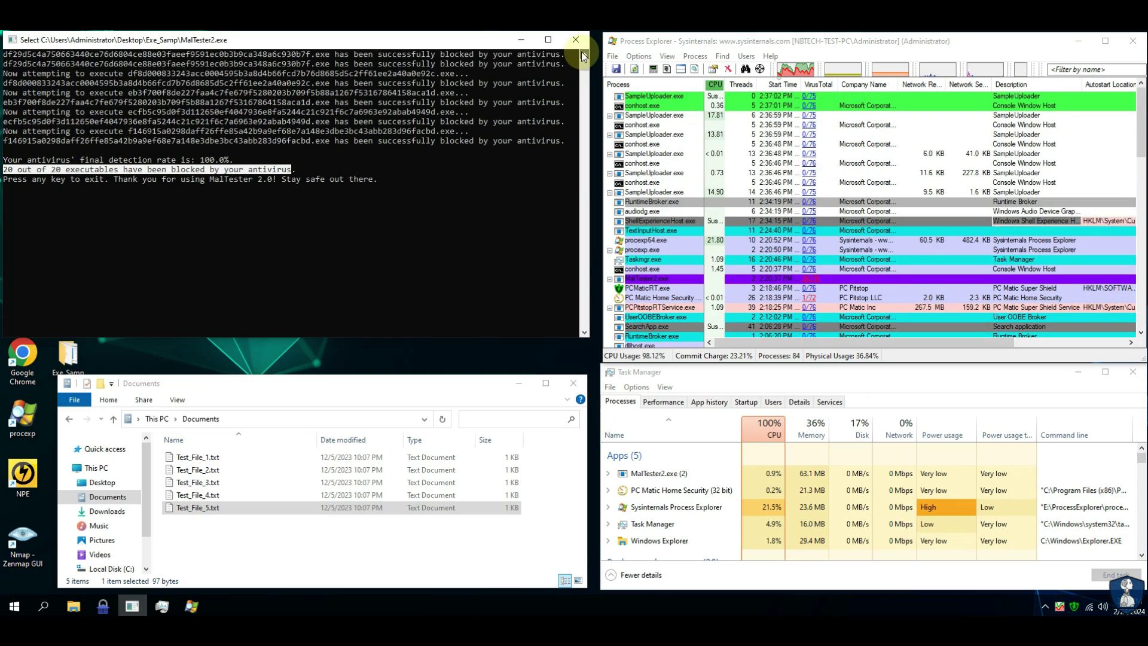
scroll(581, 52, up, 12)
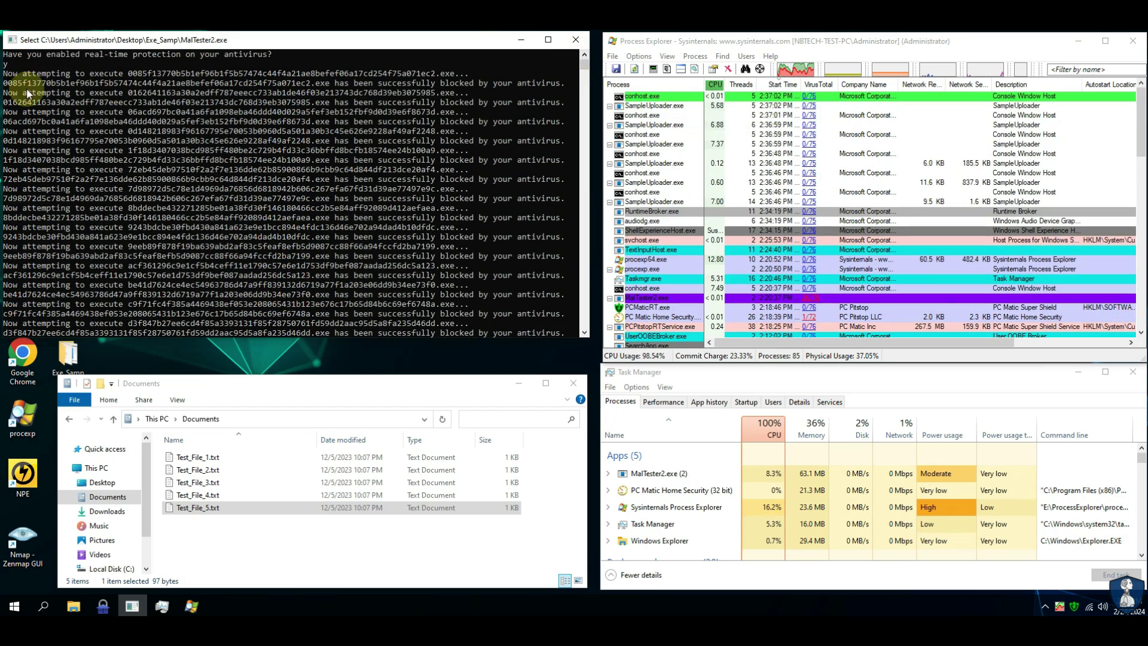
Step: Close MalTester2 and open the Desktop's Exe_Samp folder, widening its Name column to show the full file names
click(575, 39)
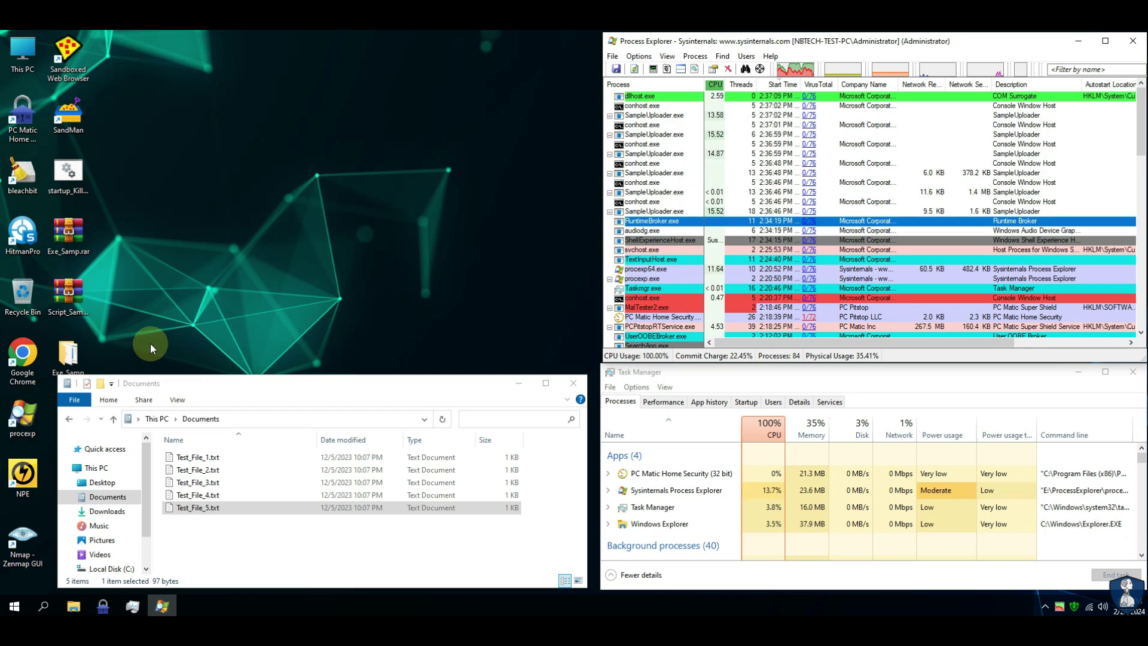
click(100, 483)
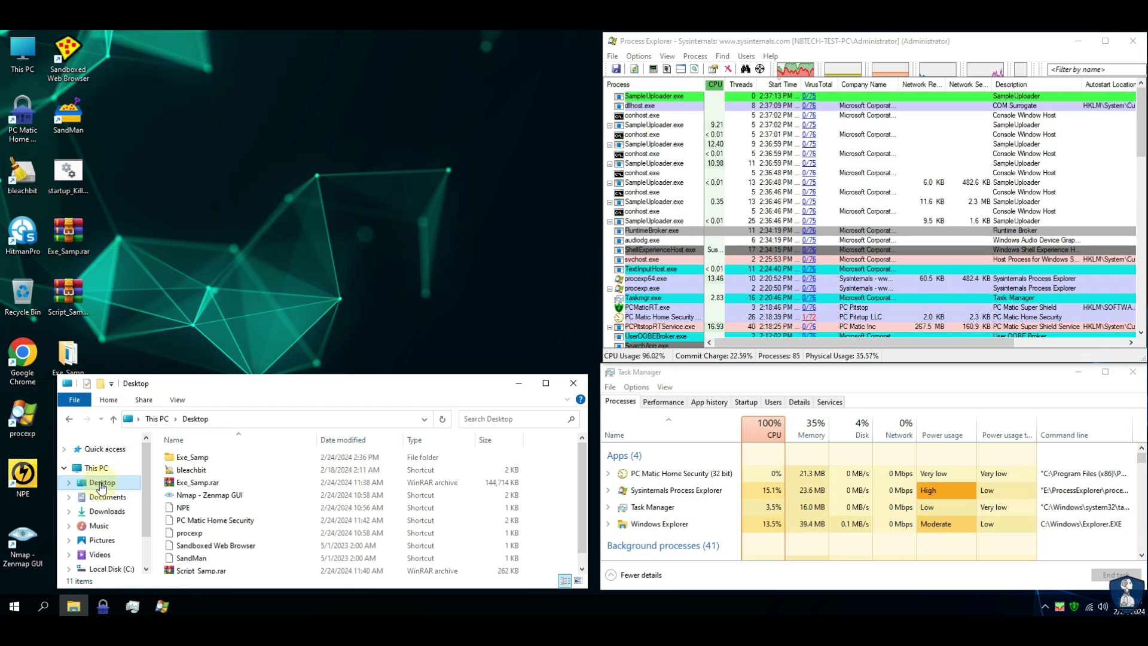
double_click(170, 459)
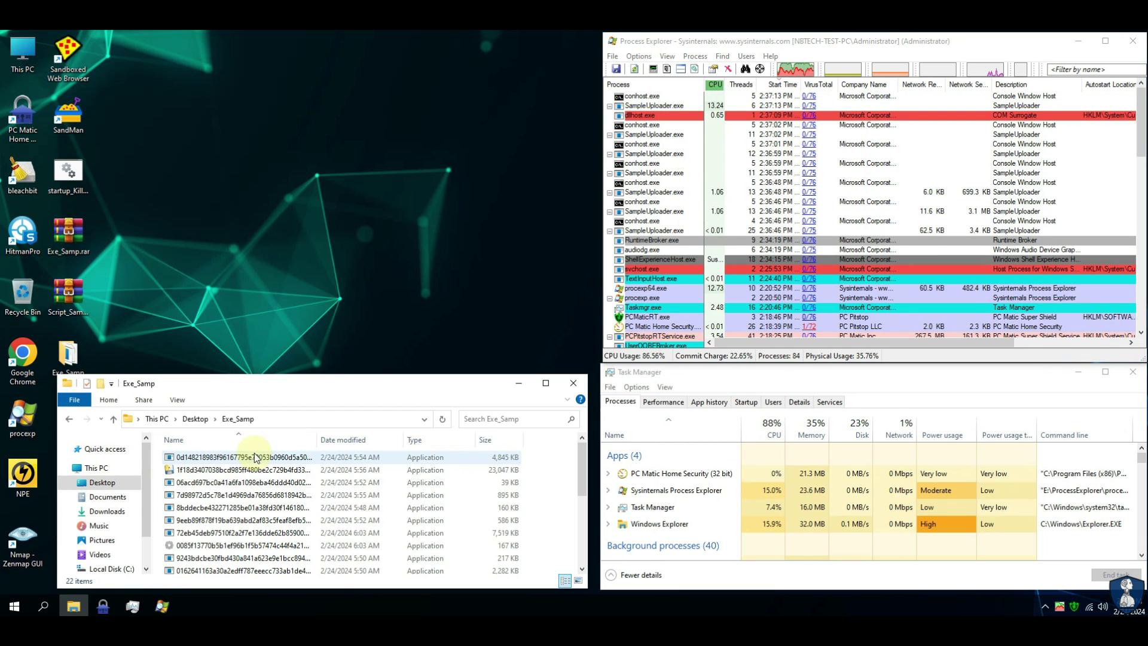
drag(315, 440, 487, 440)
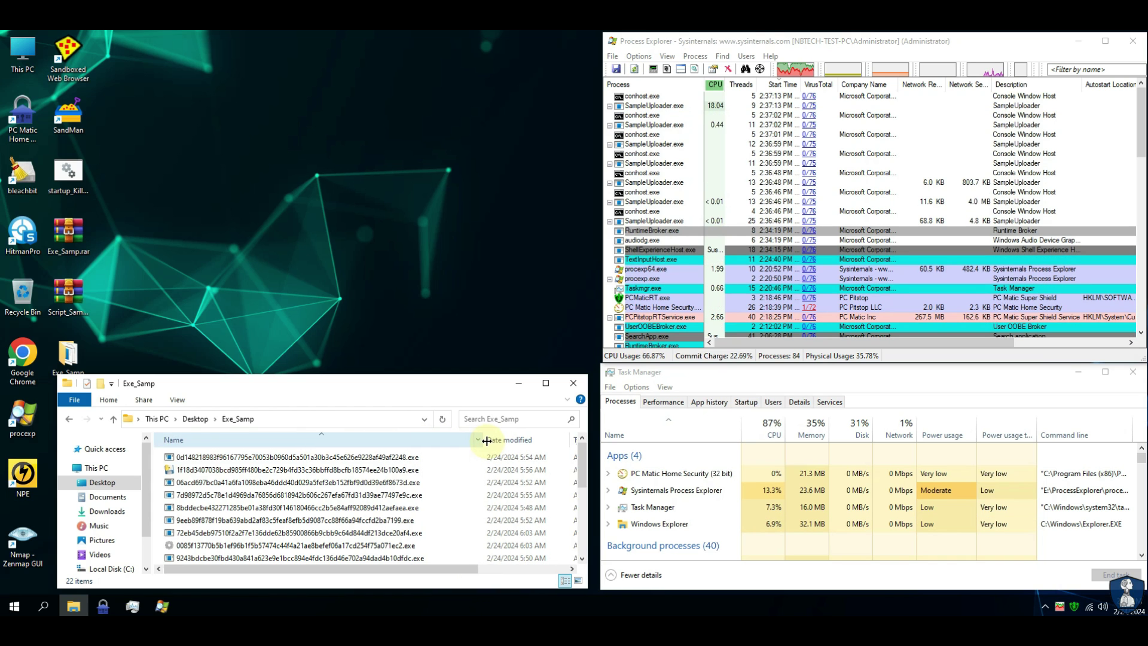
Step: Try to run MalTester2.exe again from the Exe_Samp folder
drag(578, 447, 582, 527)
right_click(185, 543)
click(221, 289)
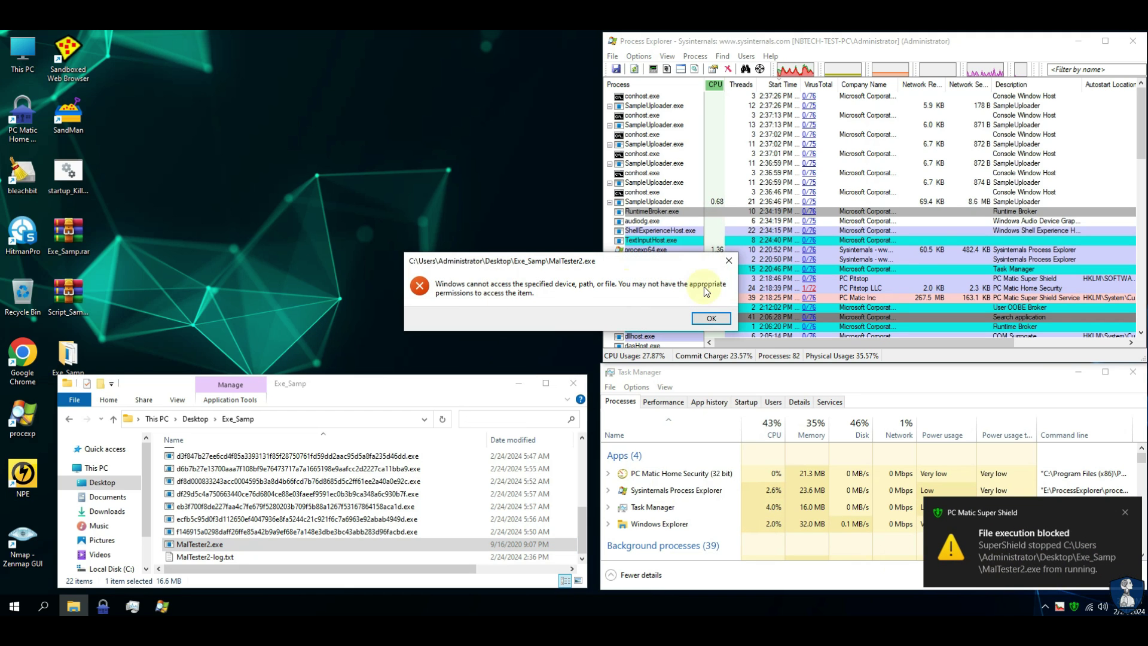
click(711, 320)
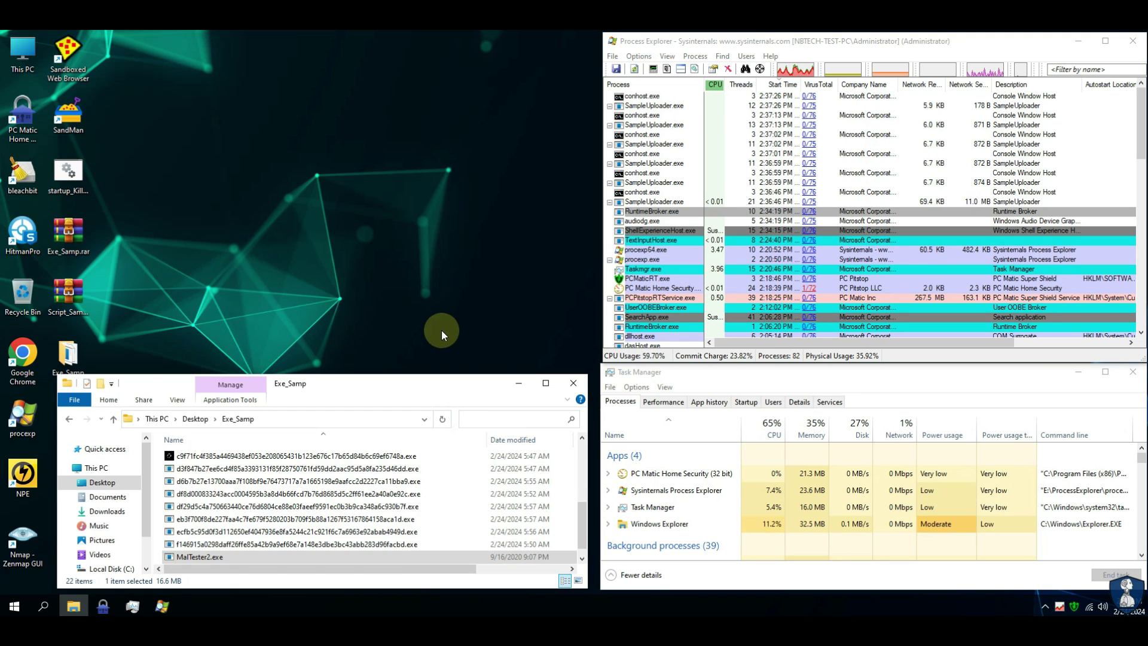
Step: Try to run the sample whose file name starts with c9f71fc4f385 from the Exe_Samp folder
right_click(347, 455)
click(383, 199)
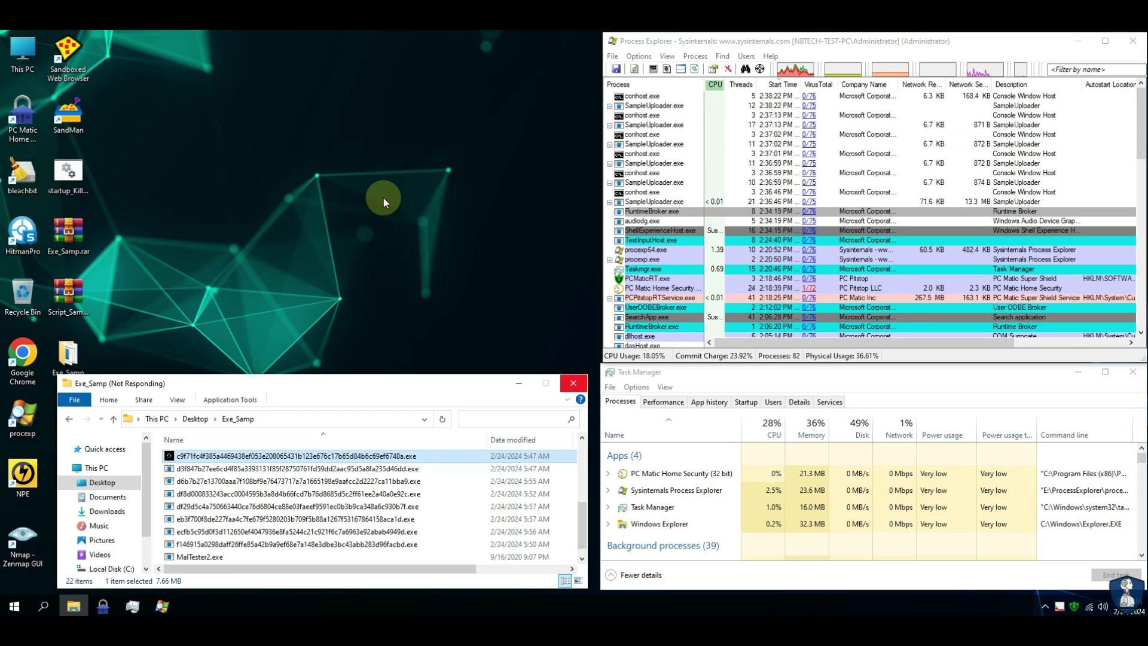
click(67, 356)
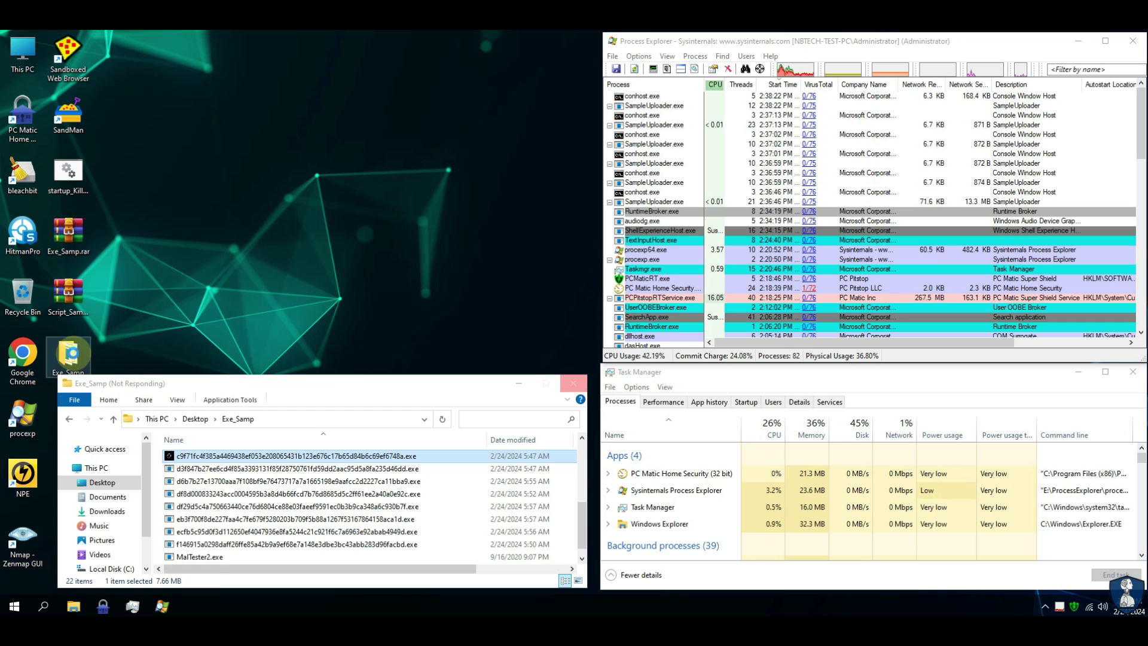
right_click(75, 354)
click(536, 300)
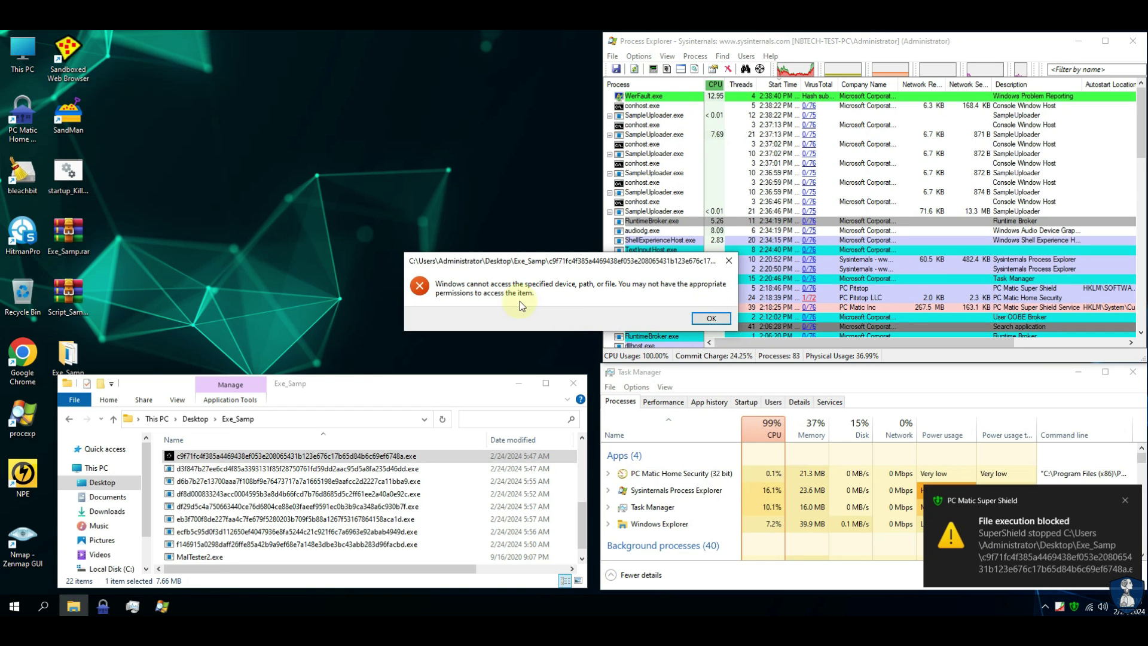
click(710, 318)
Step: Look through the samples remaining in the Exe_Samp folder and close the folder window
scroll(584, 526, down, 1)
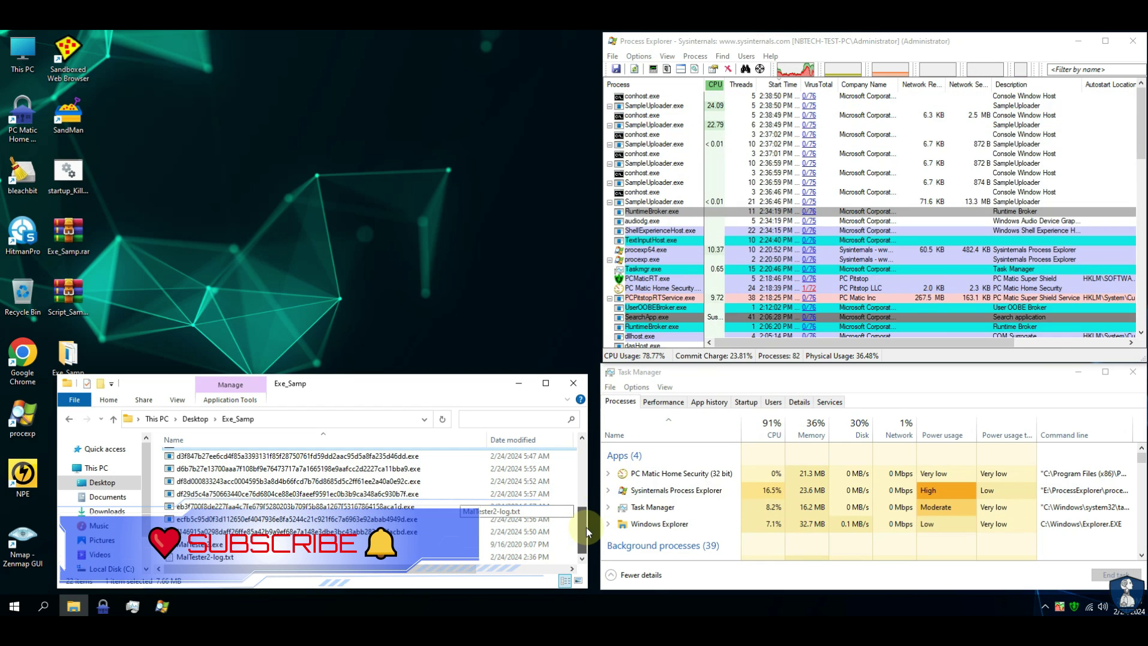
drag(584, 514, 583, 440)
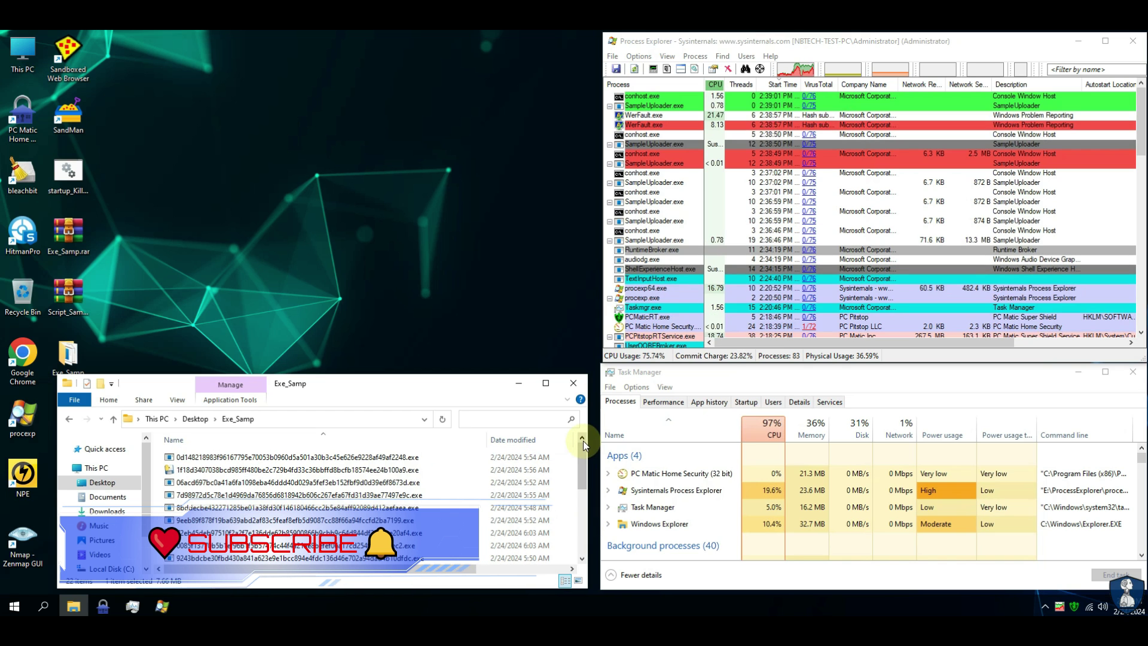
click(577, 384)
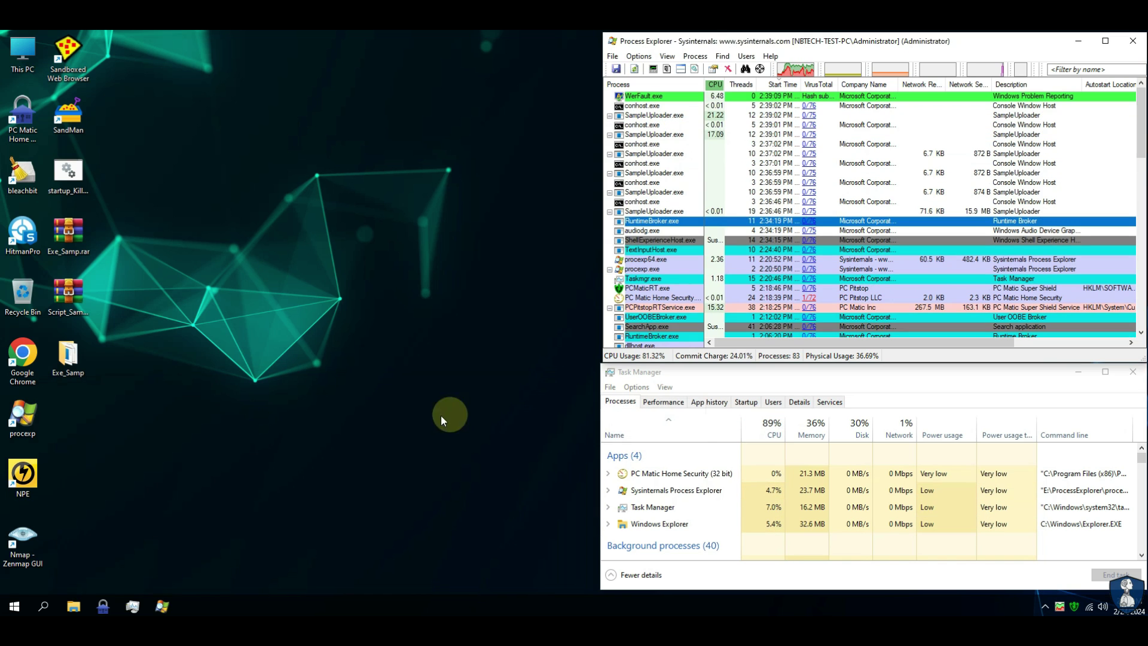
Step: Set PC Matic Home Security's malware scan type to Selective, choose the Desktop's Exe_Samp folder, and save the scan options
click(692, 298)
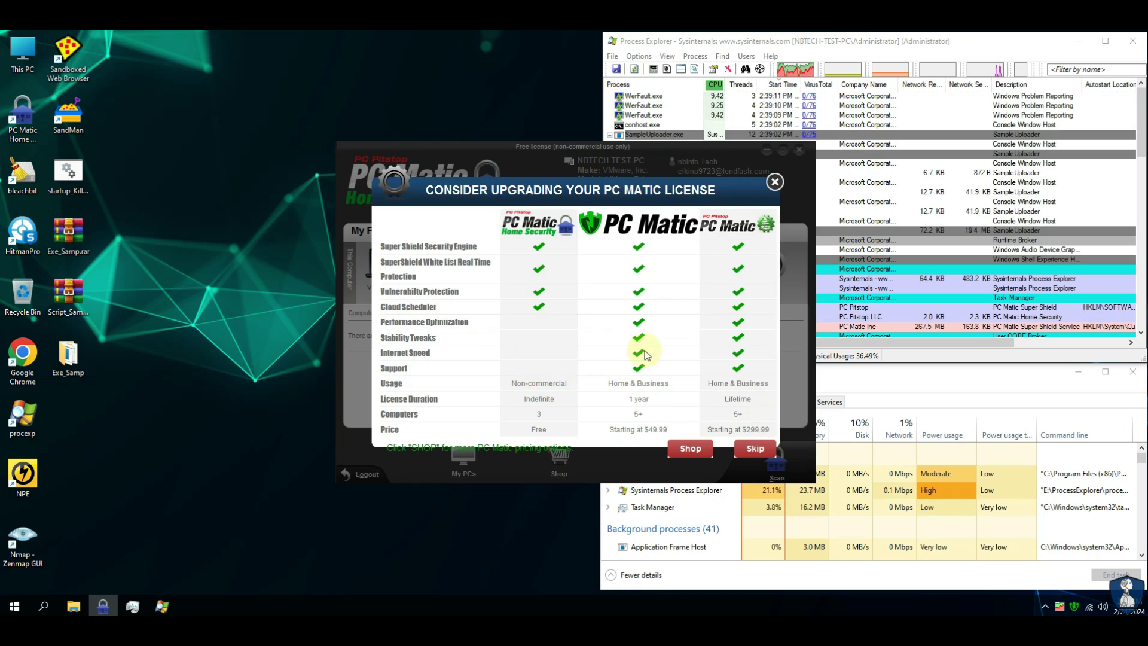
click(413, 289)
click(545, 264)
scroll(545, 263, down, 1)
click(541, 279)
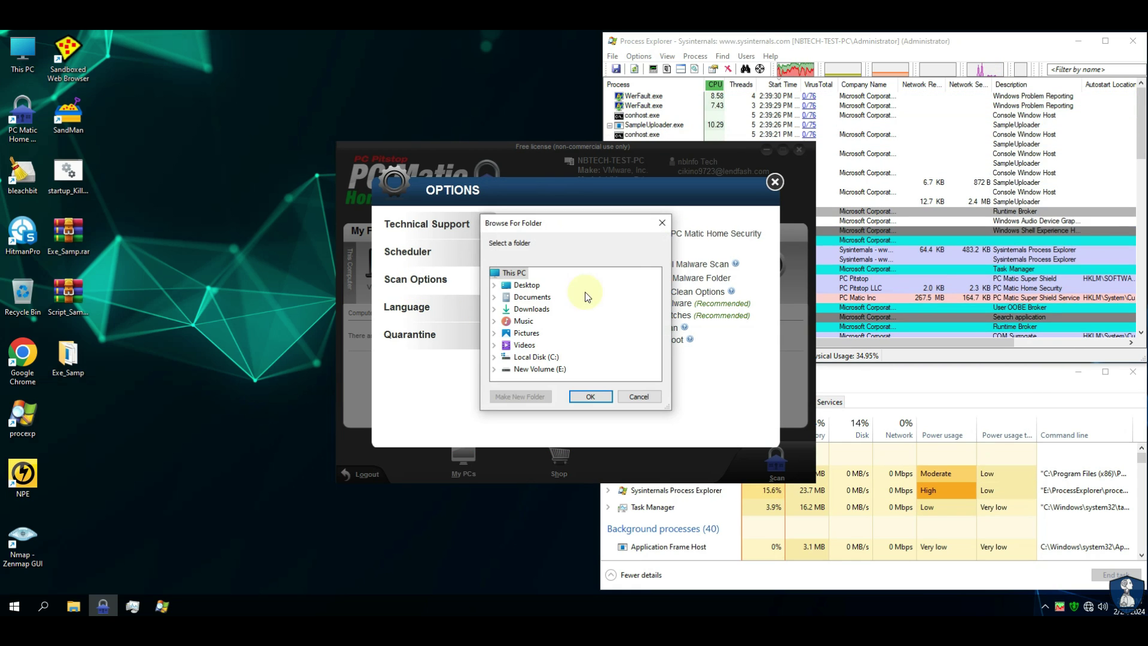
click(493, 285)
click(541, 297)
click(590, 397)
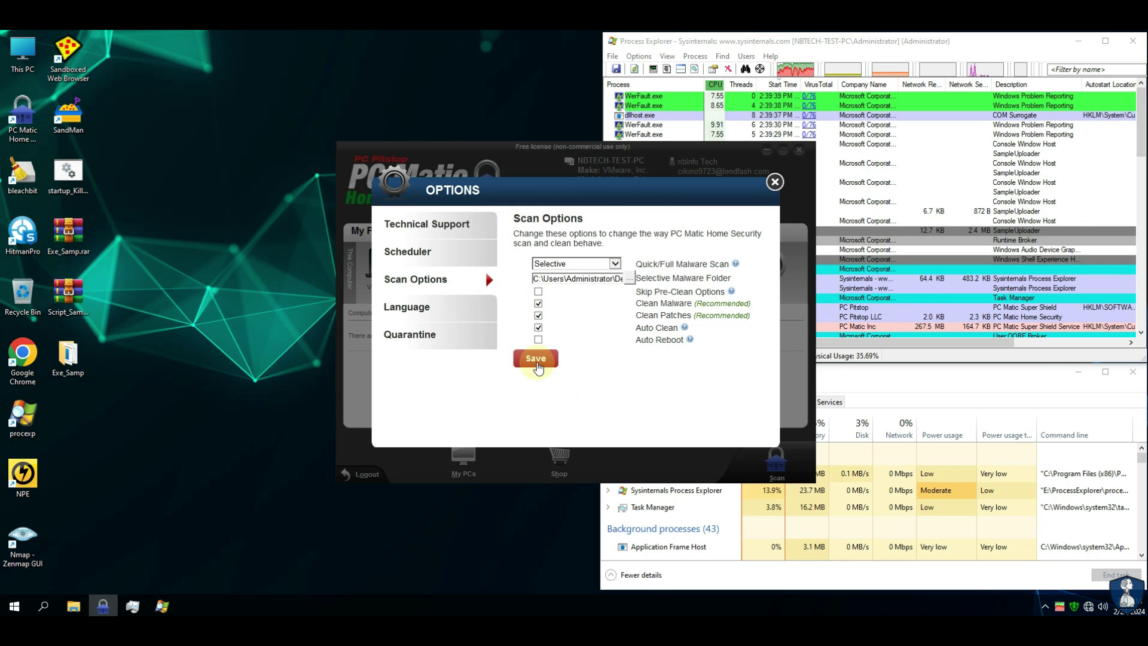
click(533, 356)
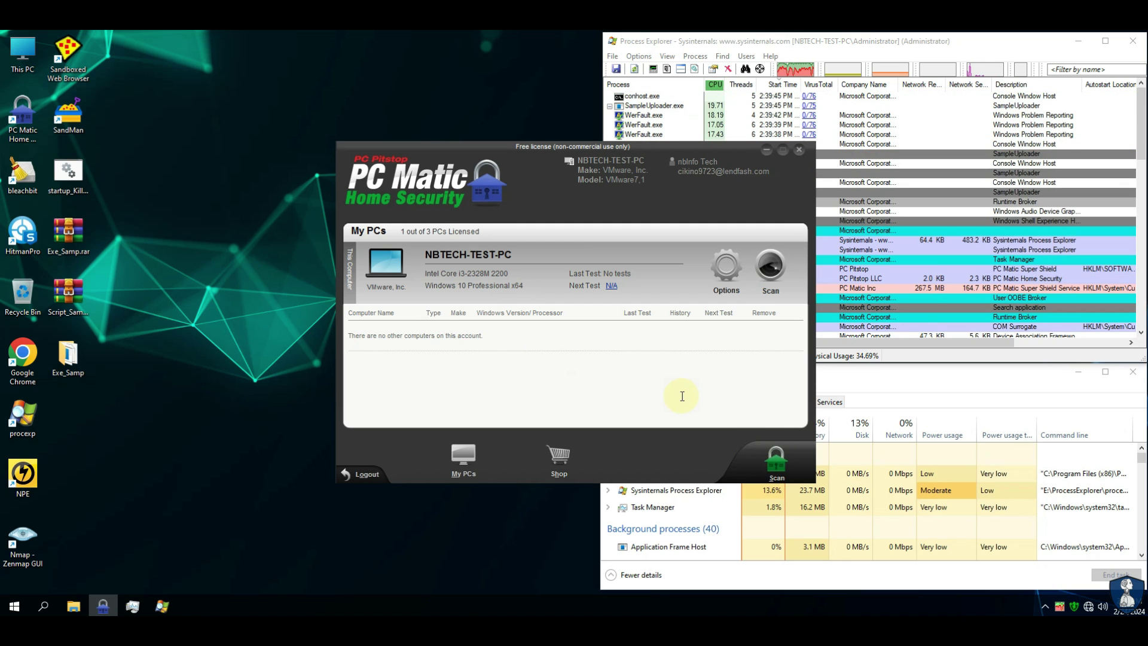
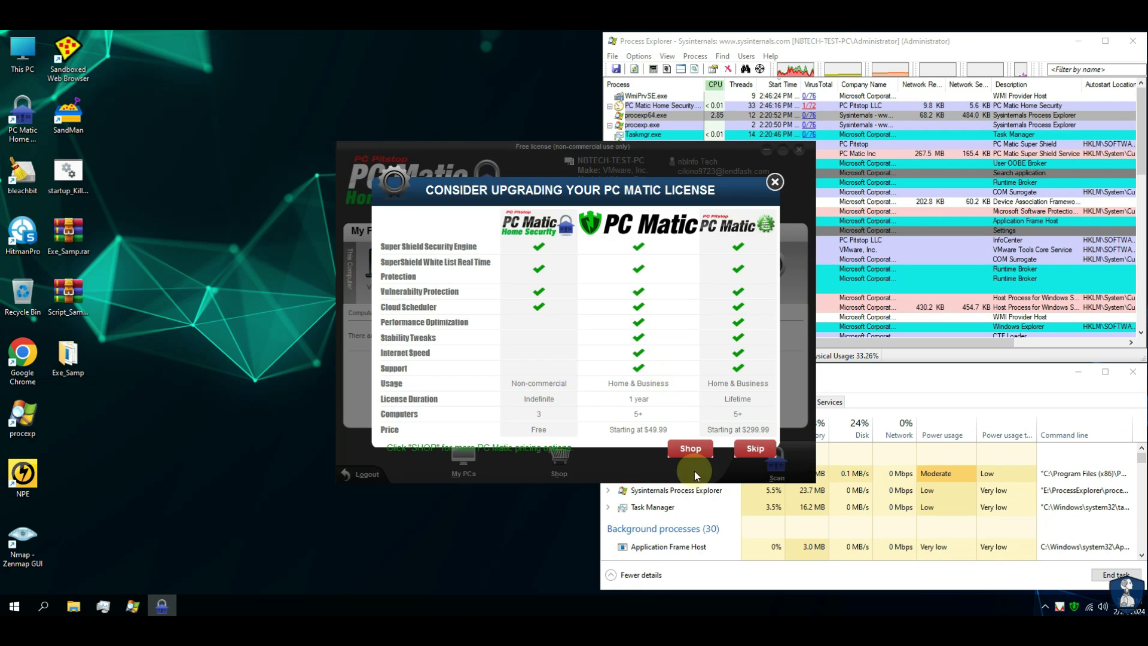
Step: Check PC Matic's Quarantine list, then close the options and minimize PC Matic
click(410, 335)
drag(698, 263, 575, 263)
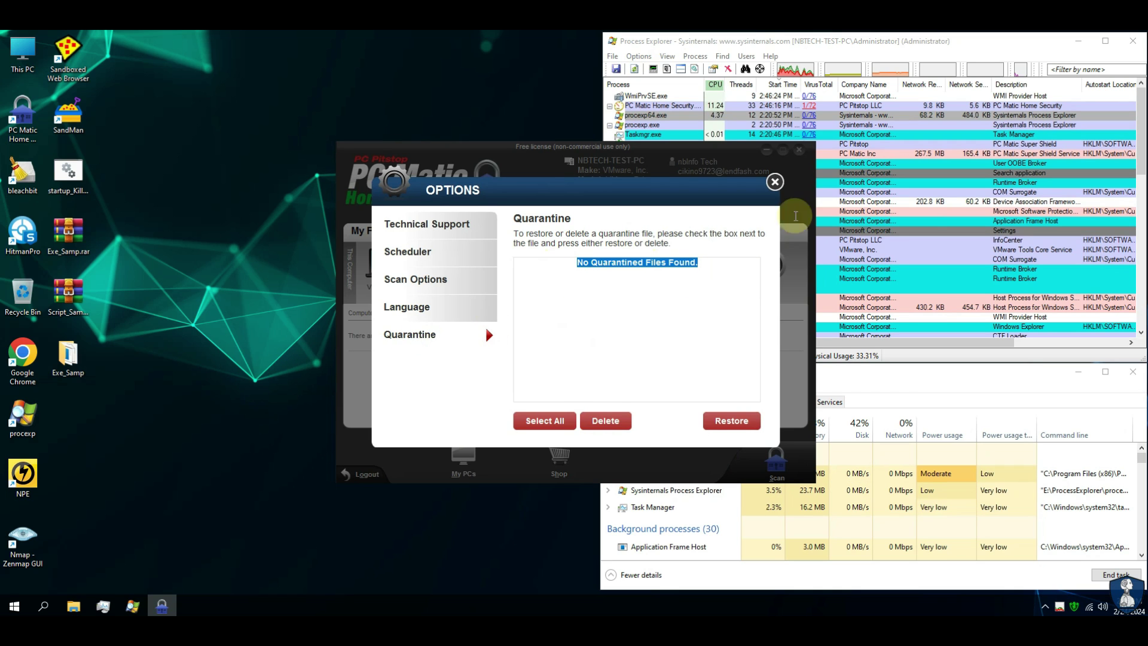
click(775, 182)
click(766, 150)
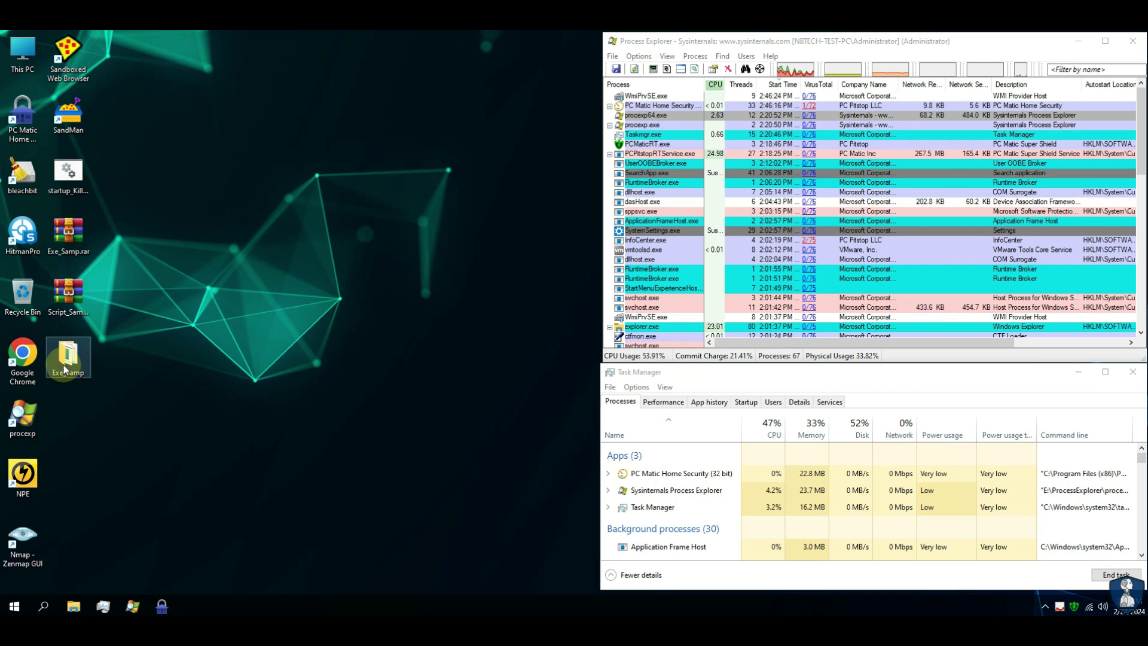
Step: Open the Exe_Samp folder from the desktop and try to run the sample whose file name starts with ecfb5c95d0f3
double_click(63, 362)
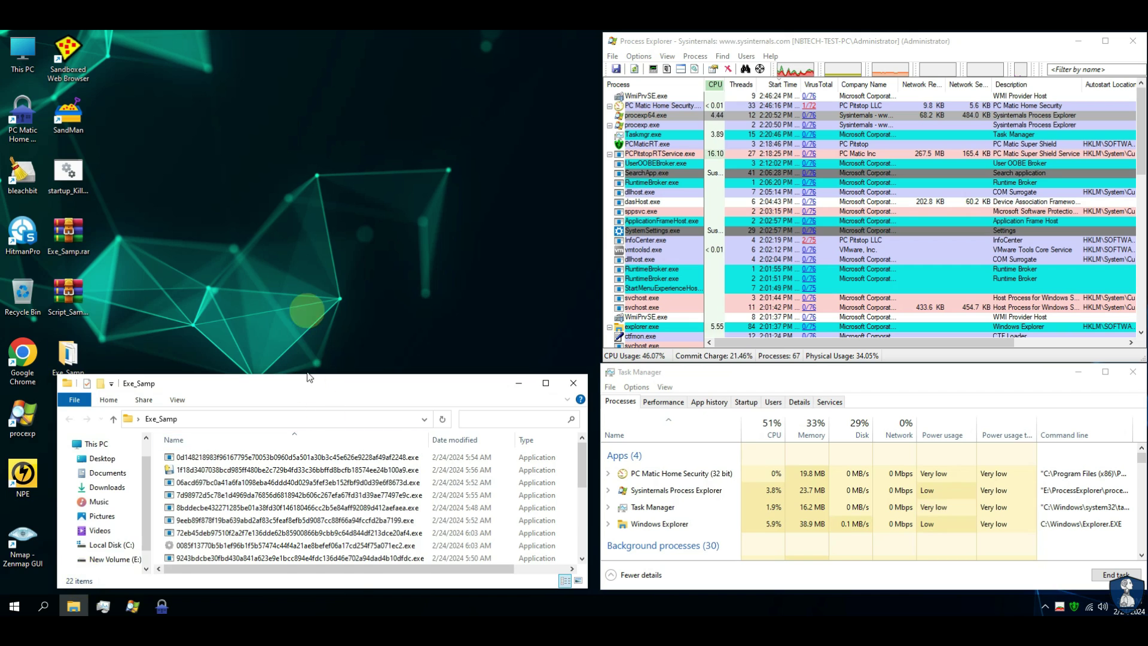
drag(350, 544, 351, 588)
right_click(242, 339)
click(272, 89)
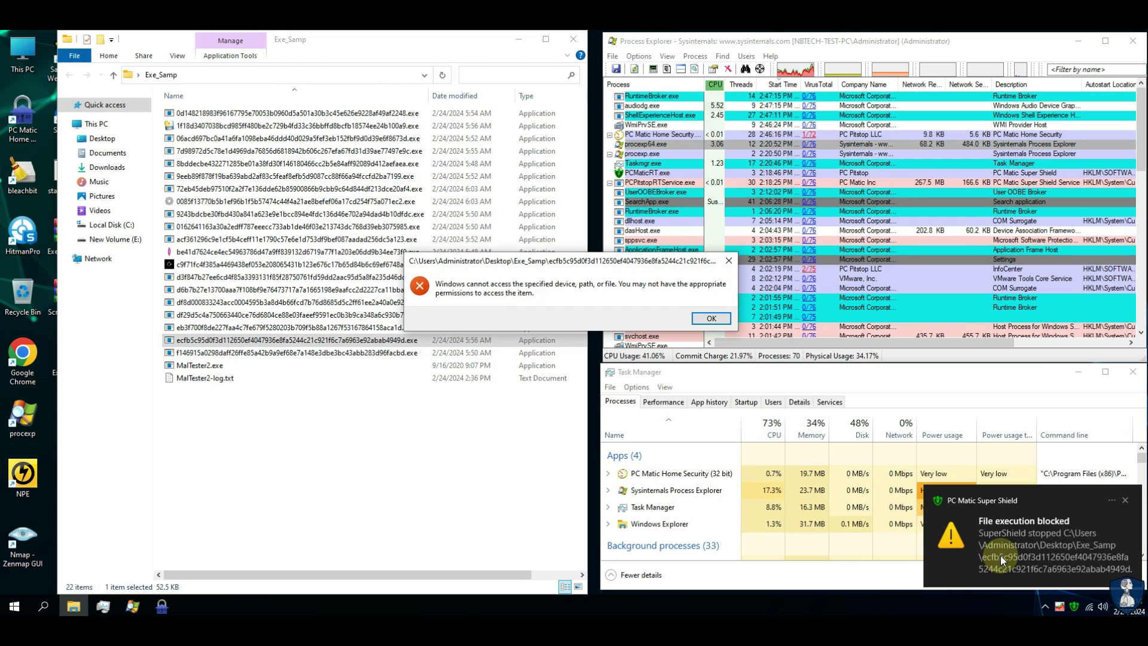
click(995, 535)
click(709, 319)
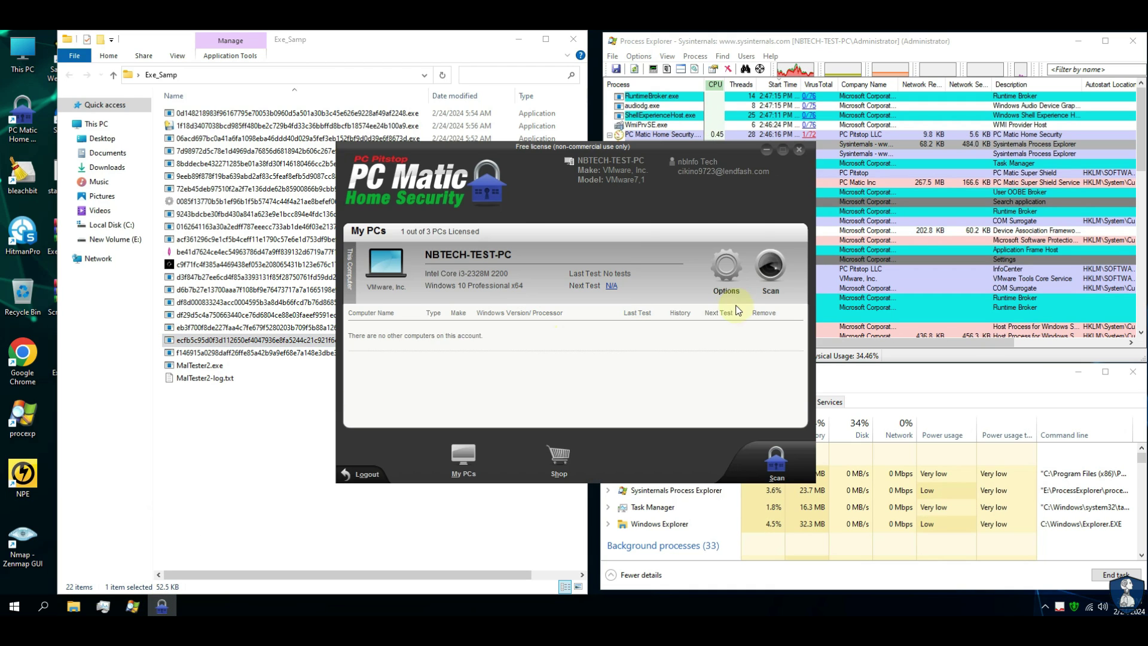
Step: Recheck PC Matic's Quarantine list and set the malware scan type to Selective in the scan options
click(749, 455)
click(411, 335)
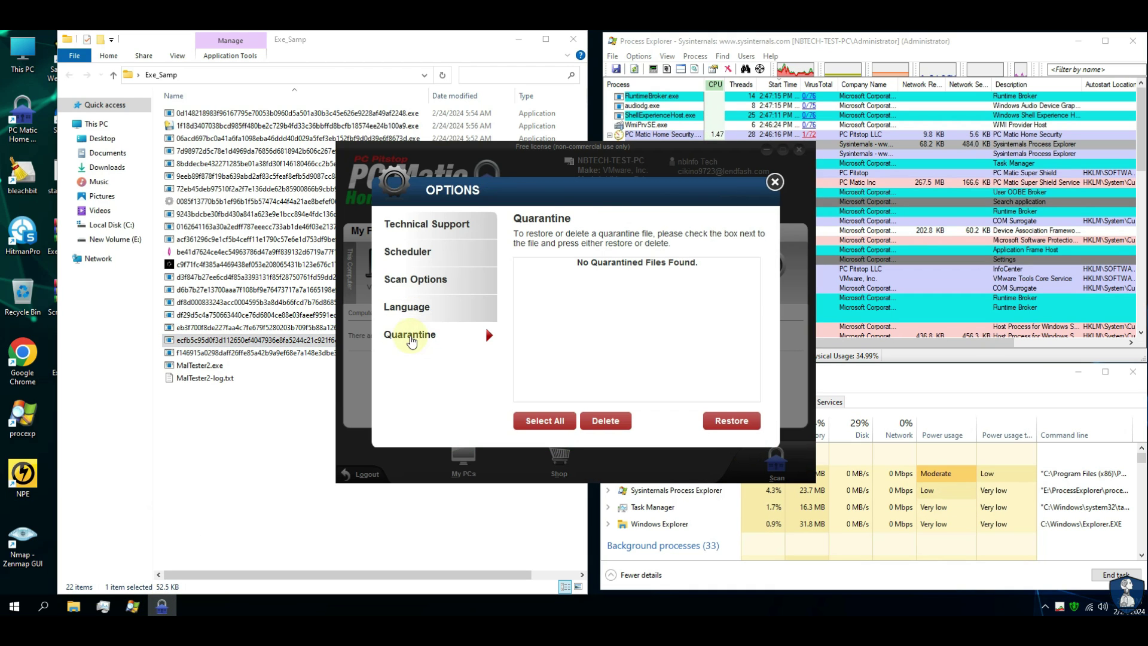
click(497, 289)
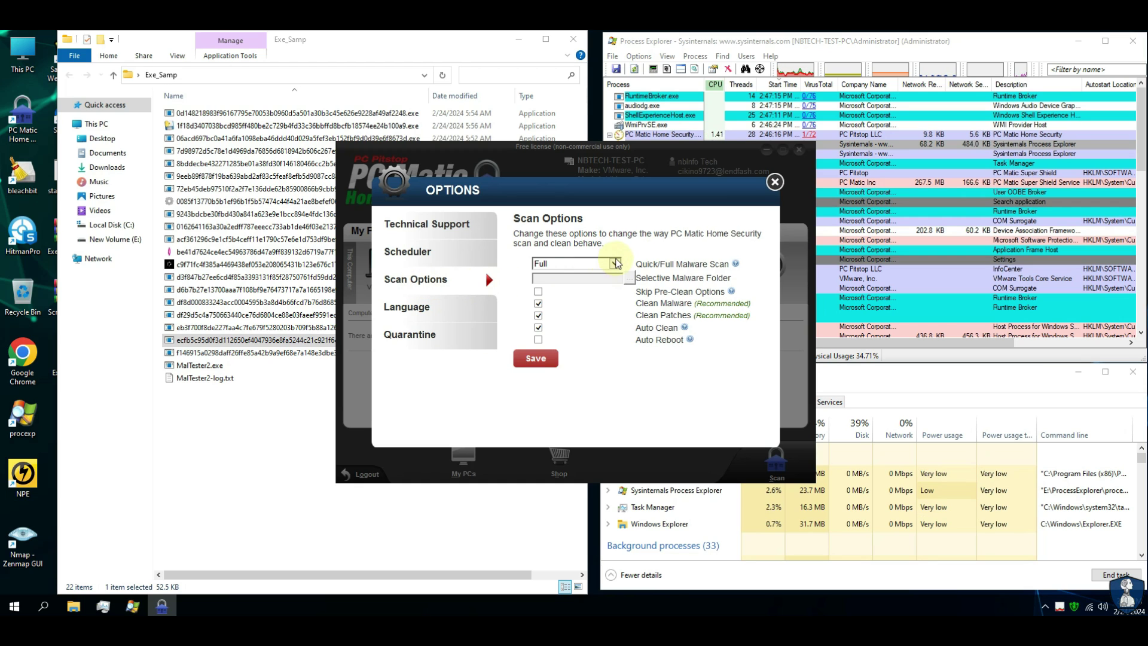
click(574, 263)
click(556, 285)
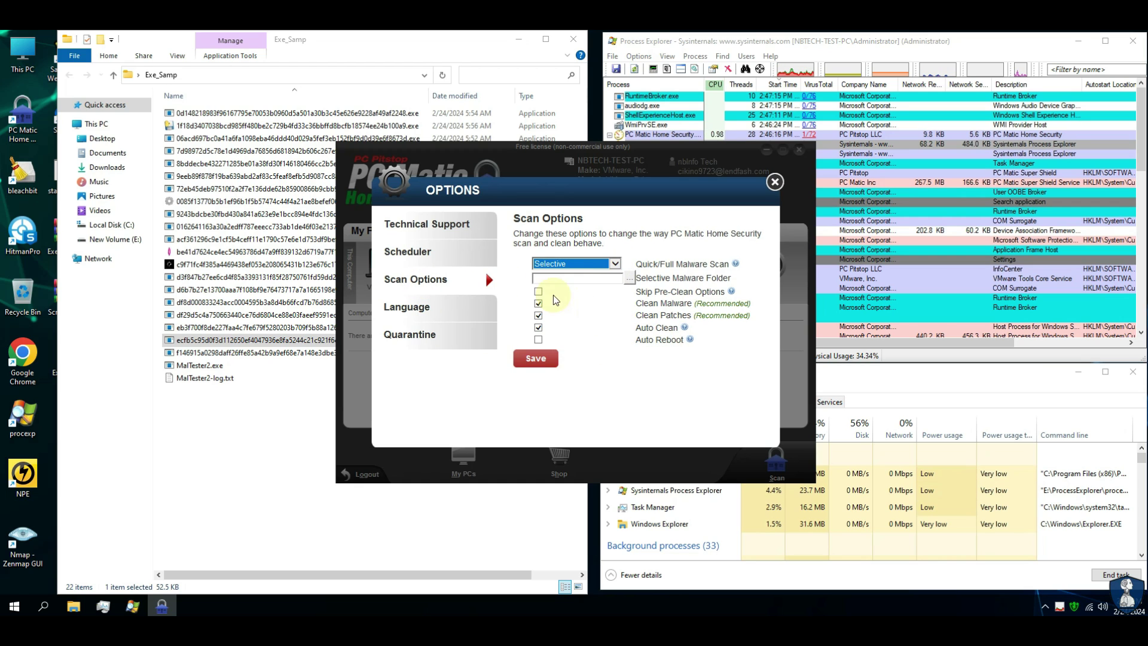
Step: Enable Skip Pre-Clean Options, choose the Desktop's Exe_Samp as the selective malware folder, and save the scan options
click(538, 292)
click(628, 278)
click(500, 285)
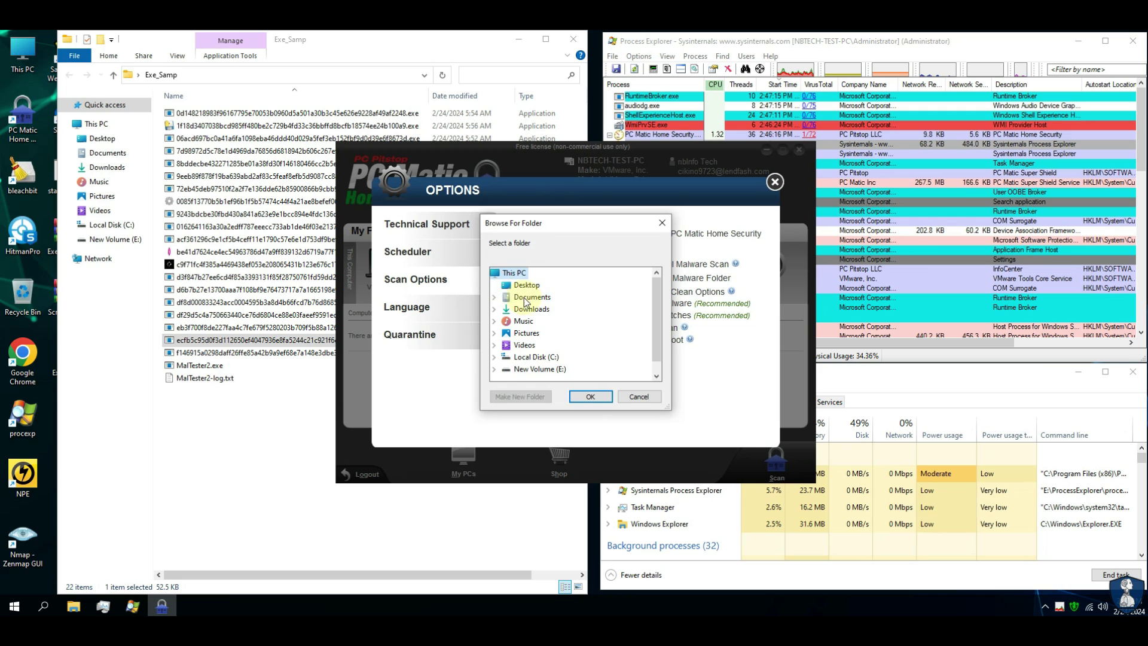
click(529, 298)
click(586, 395)
click(545, 360)
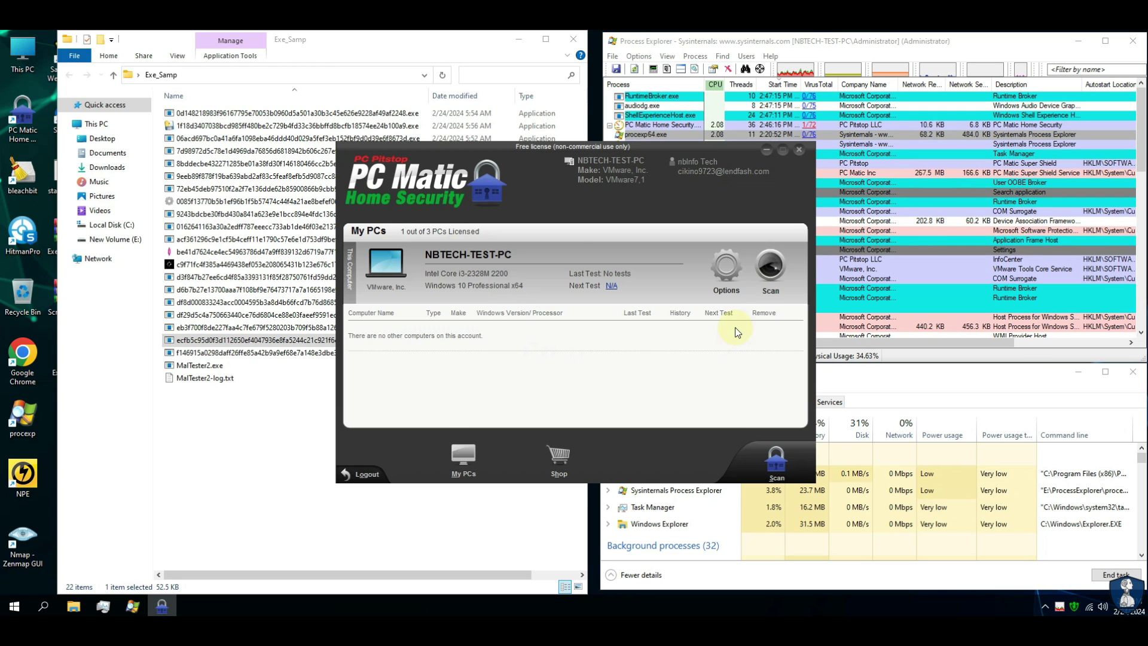
Step: Run the PC Matic scan on this computer, review the malware entries in the clean results, and close the results
click(770, 266)
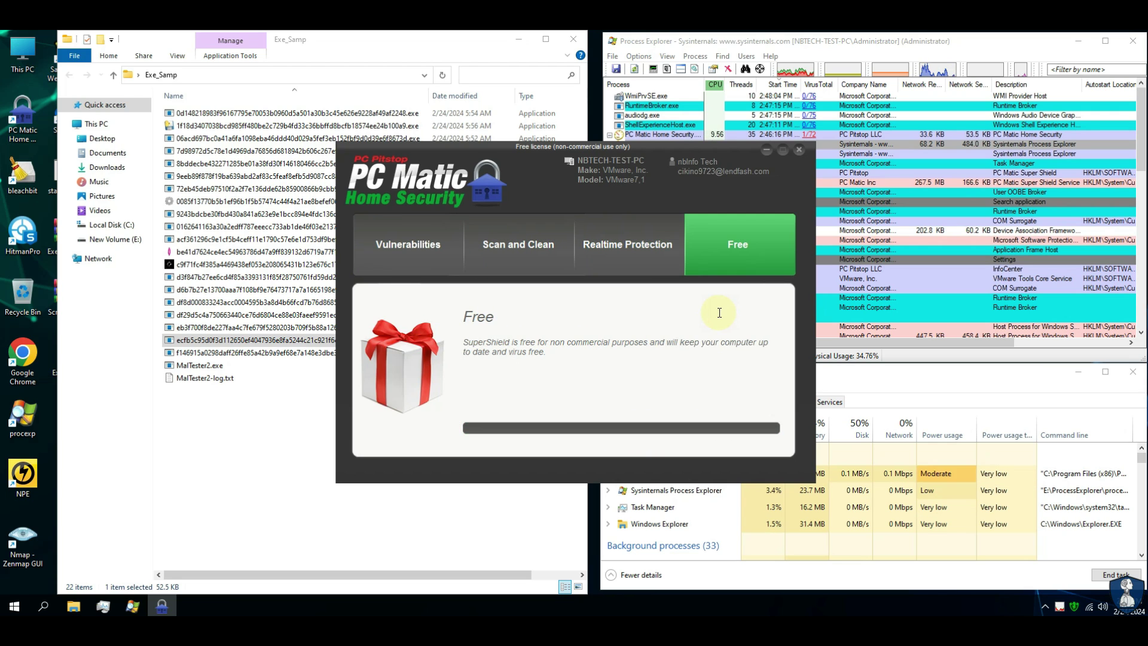
drag(394, 238, 587, 242)
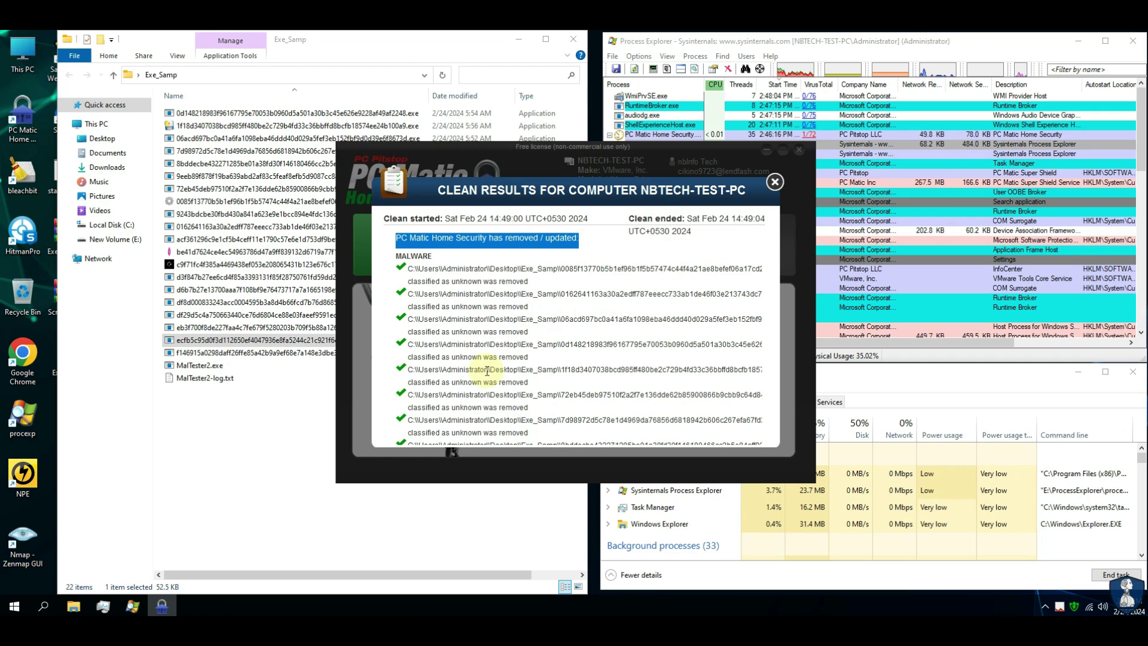
drag(508, 411, 513, 339)
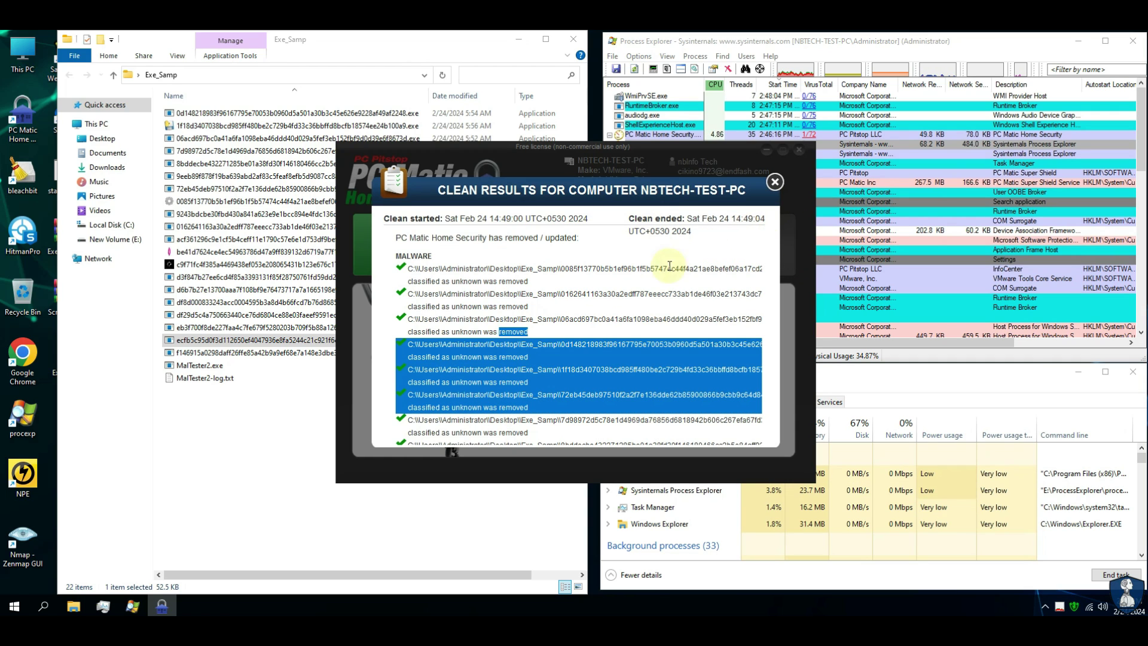
click(522, 429)
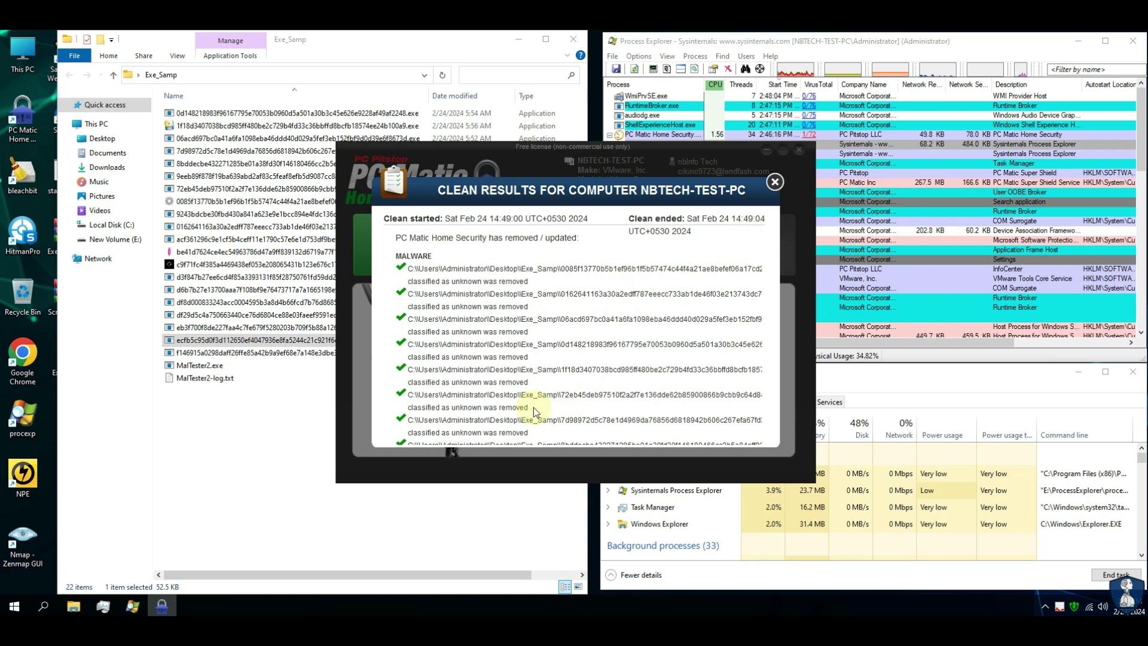
click(775, 182)
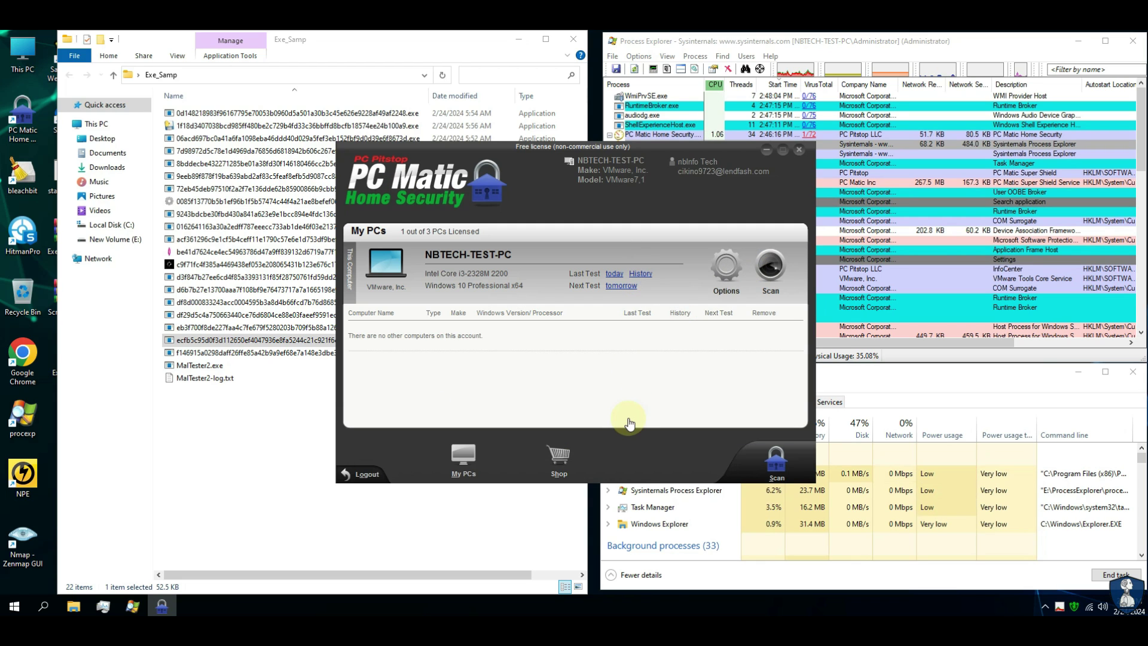
Step: Check this computer's scan history and last test report for serious viruses, return to My PCs, and minimize PC Matic
click(657, 377)
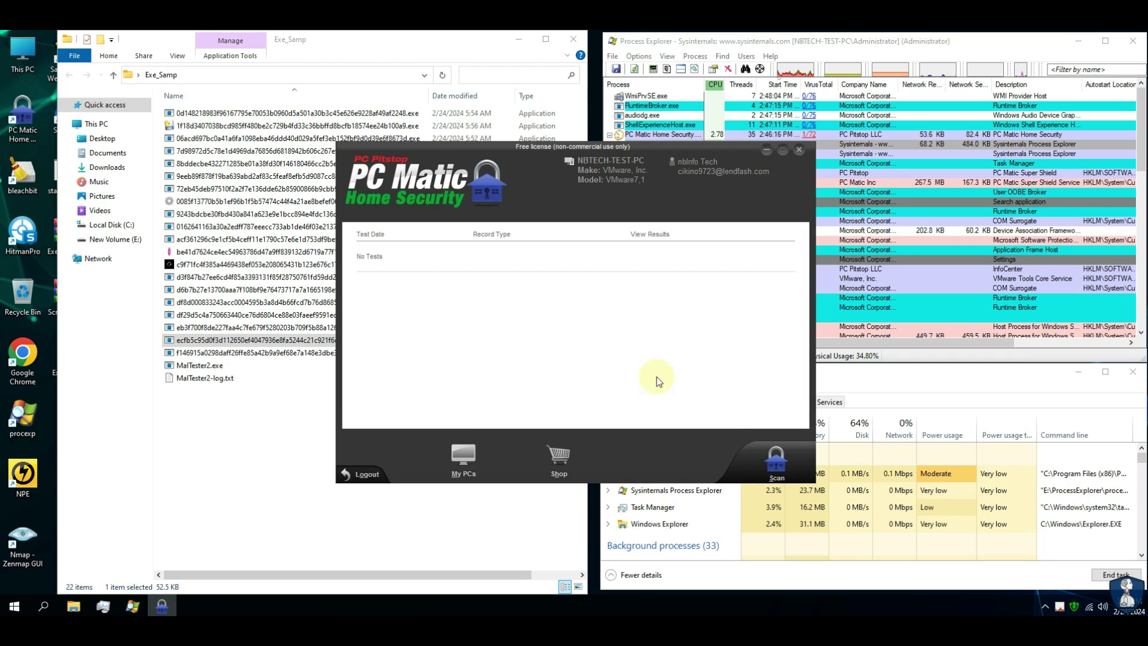
click(485, 458)
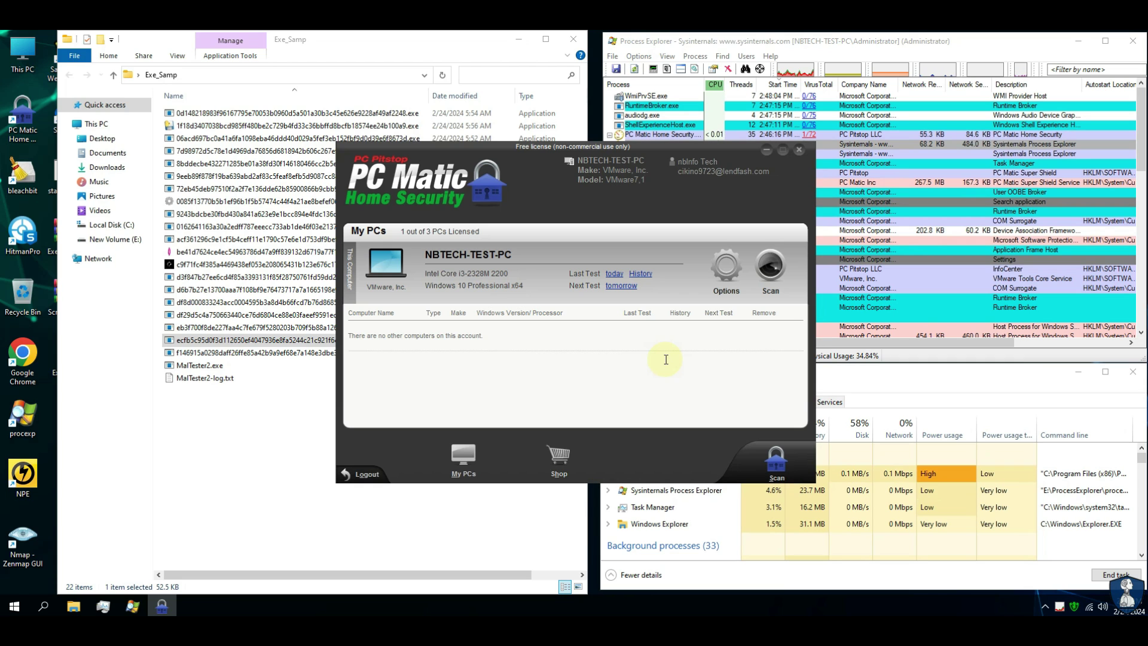
click(649, 357)
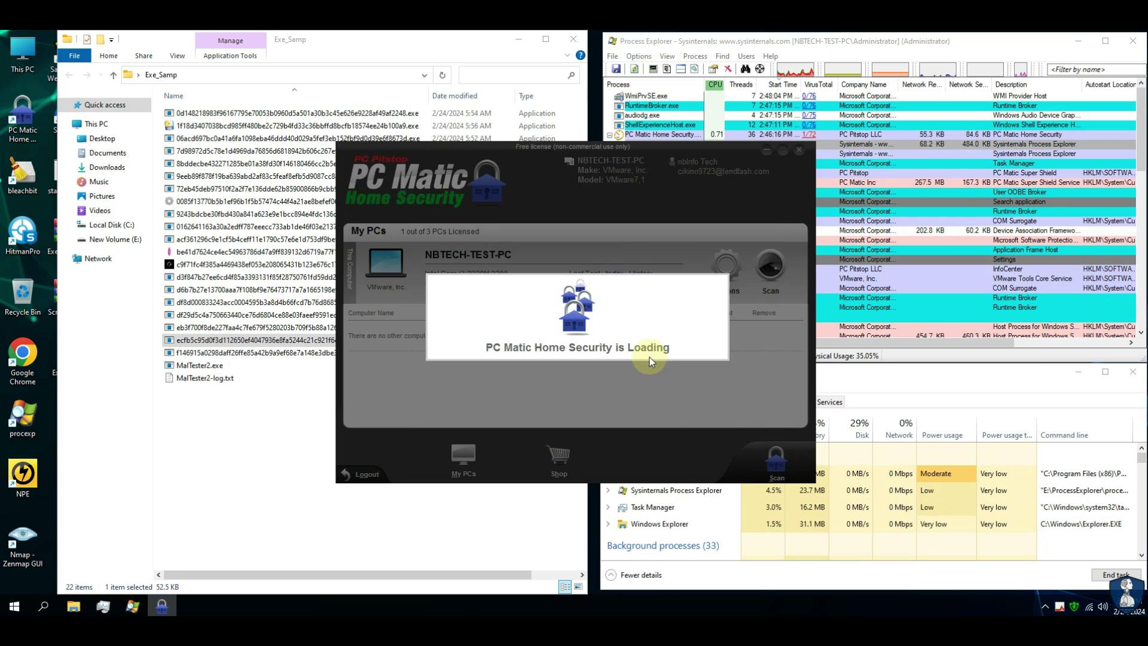
drag(634, 244, 692, 244)
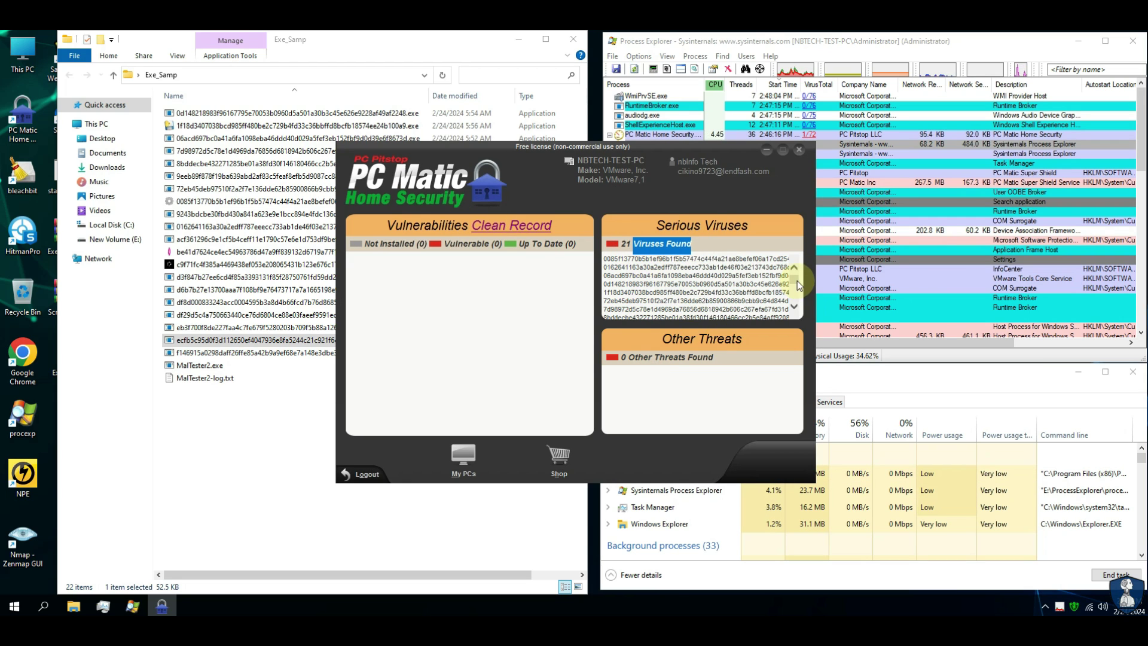
click(464, 457)
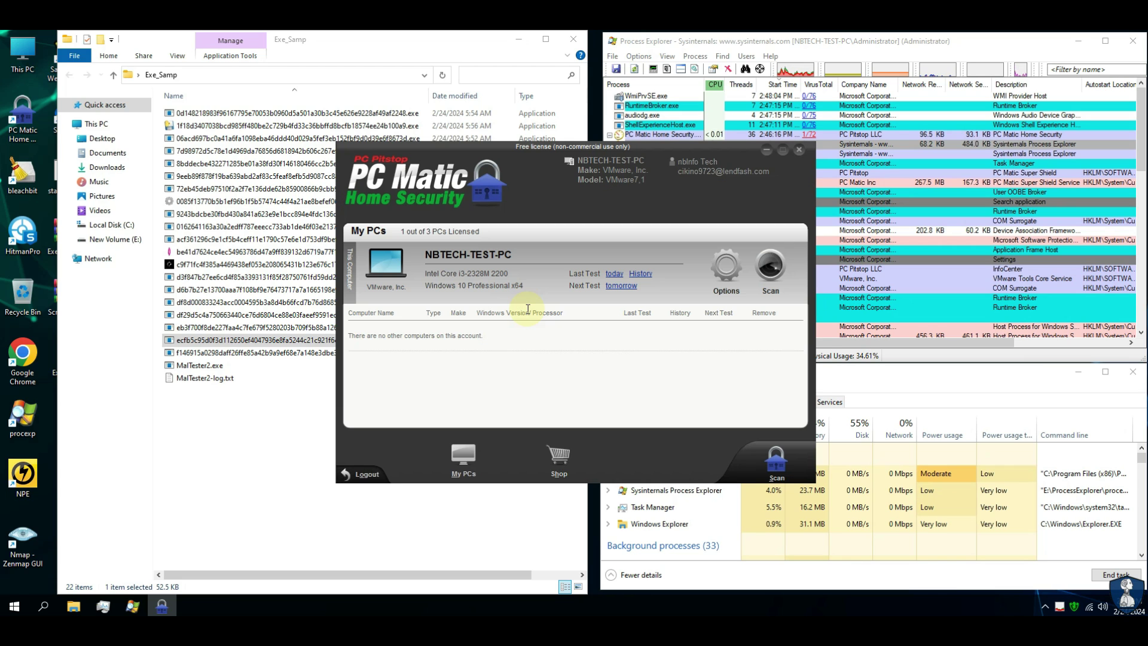
click(765, 150)
click(442, 74)
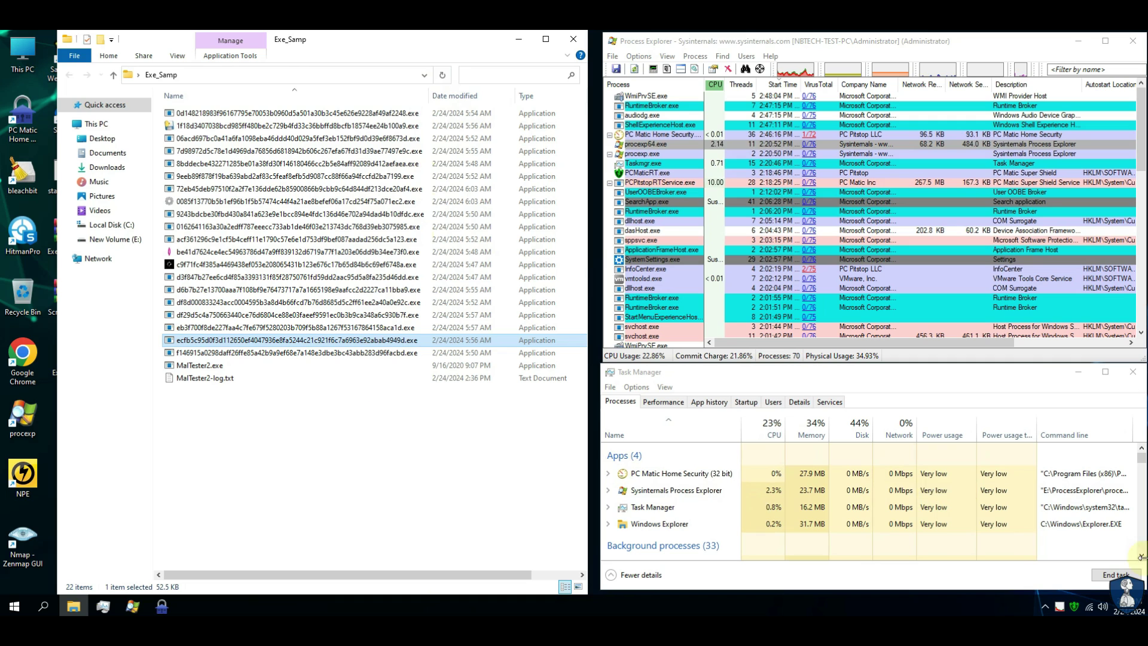
Step: Set SuperShield's protection level to Industry Standard (blacklist only) and recheck the active selection
right_click(1073, 608)
mouse_move(1050, 533)
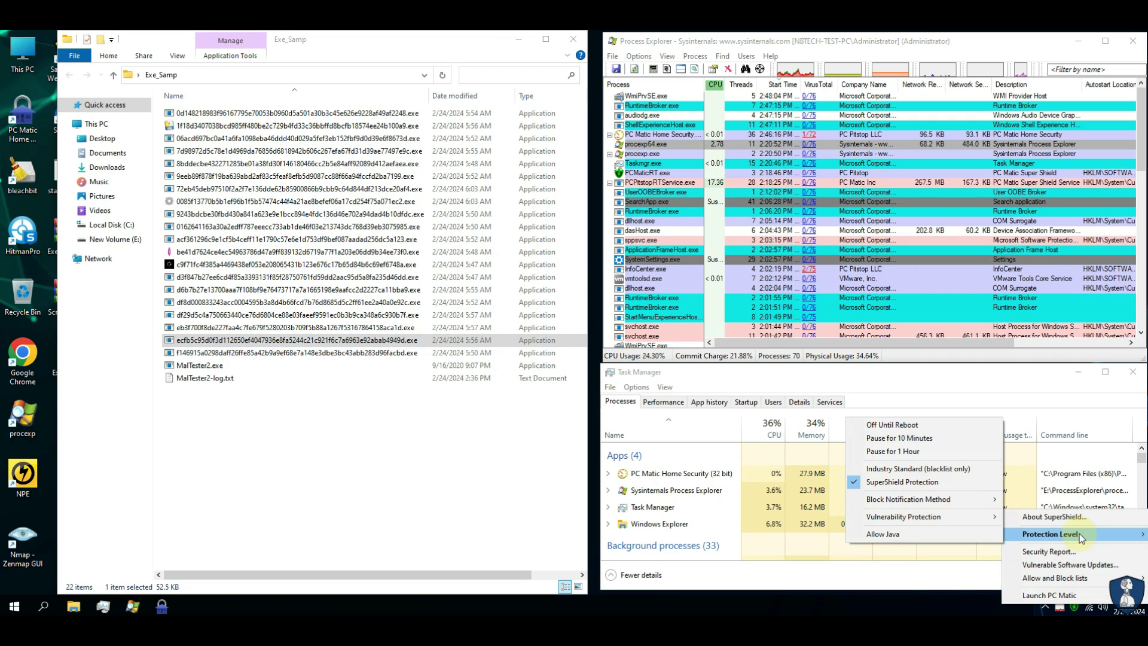
click(911, 468)
click(610, 393)
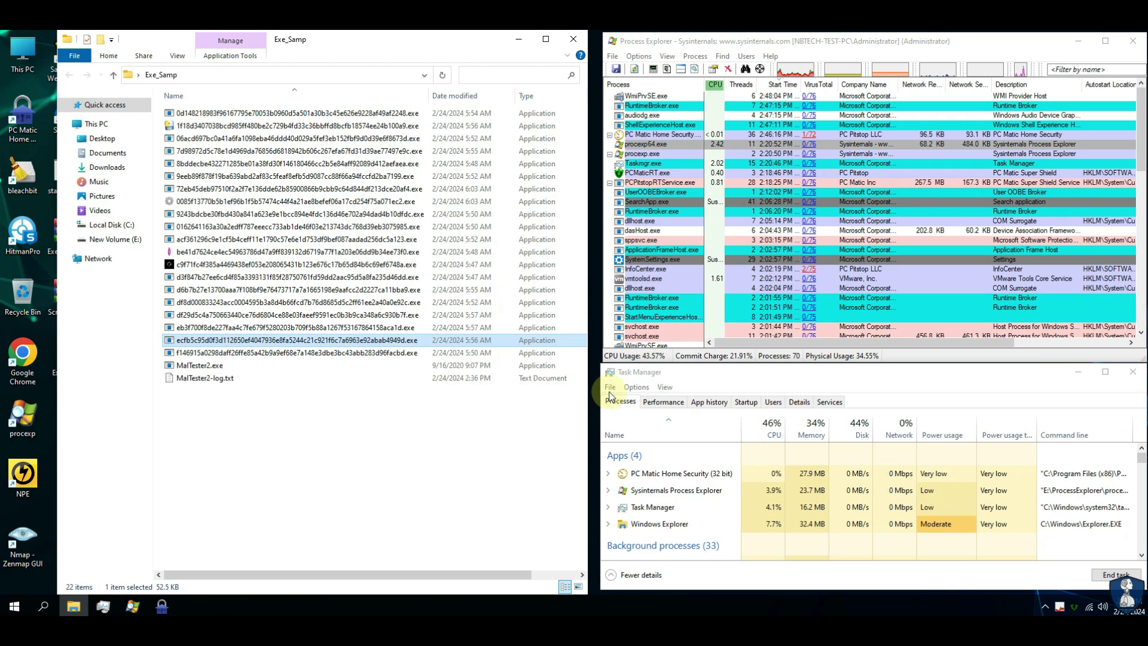
right_click(1074, 604)
mouse_move(1083, 533)
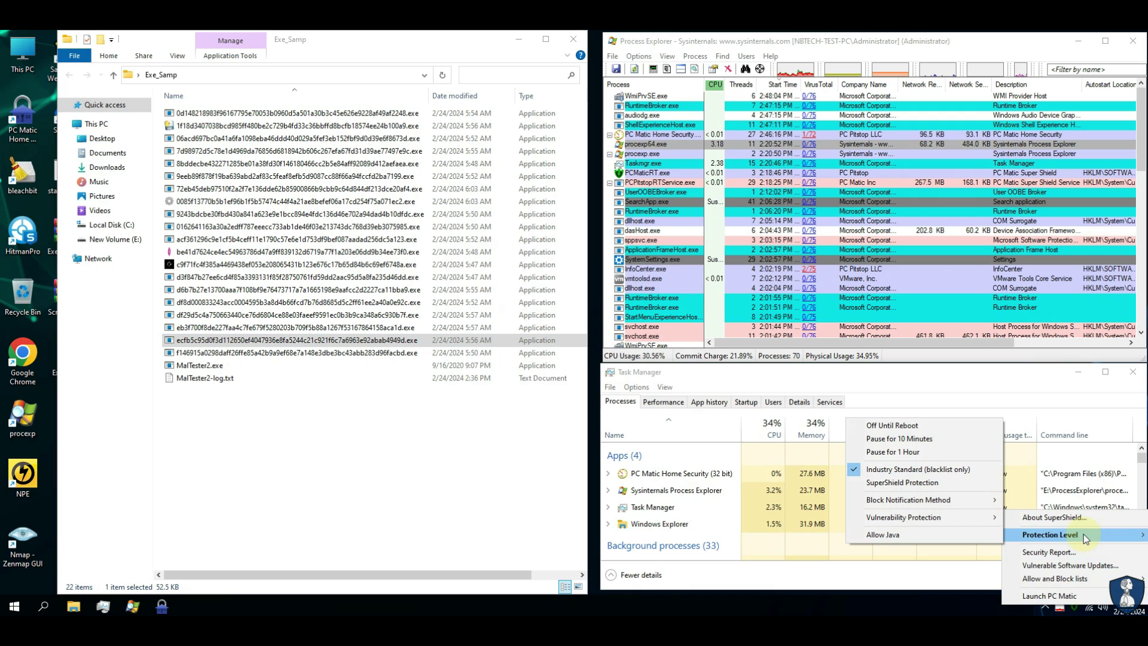
click(292, 418)
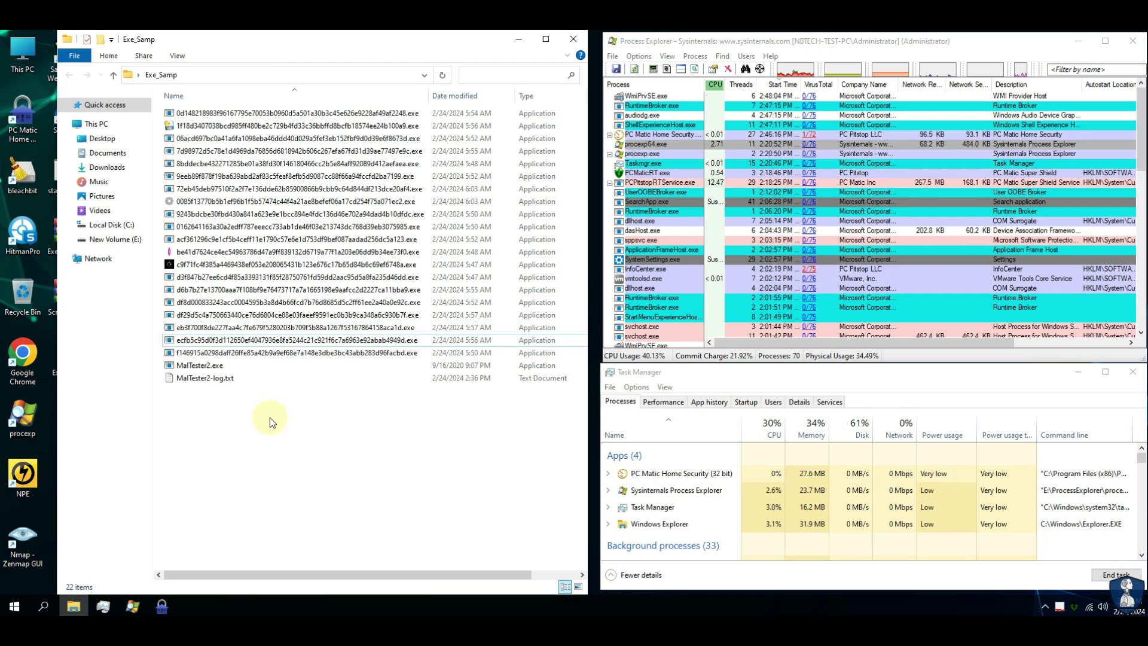
Step: Open MalTester2-log.txt in Exe_Samp, review the blocked executables and final detection rate, and close the log
click(203, 378)
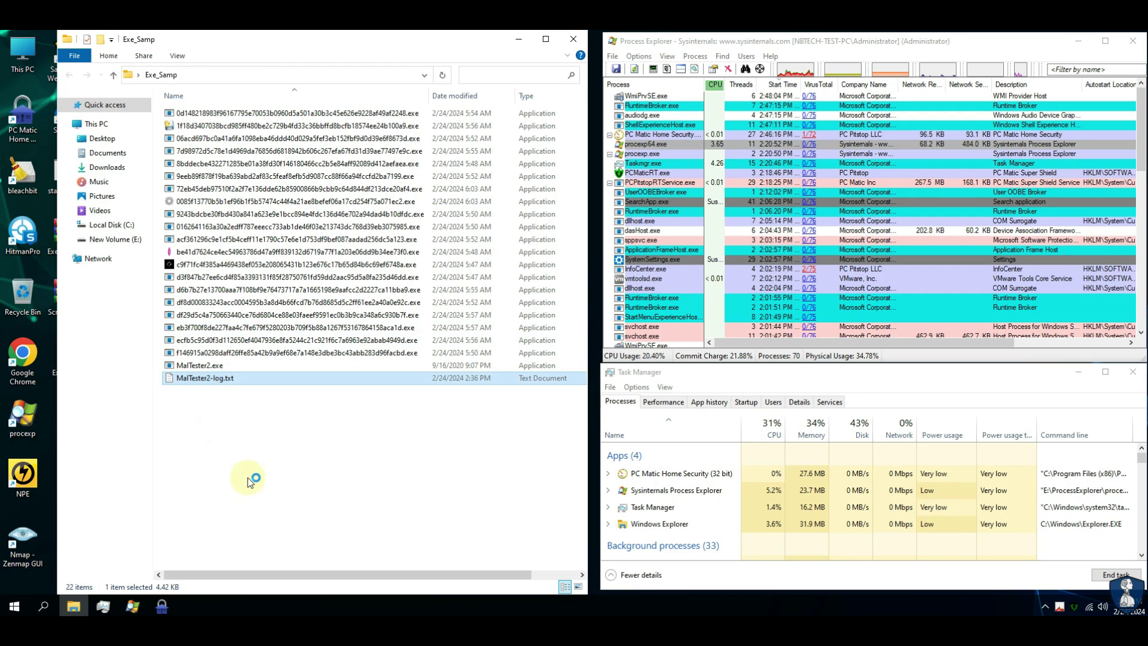
scroll(684, 466, down, 1)
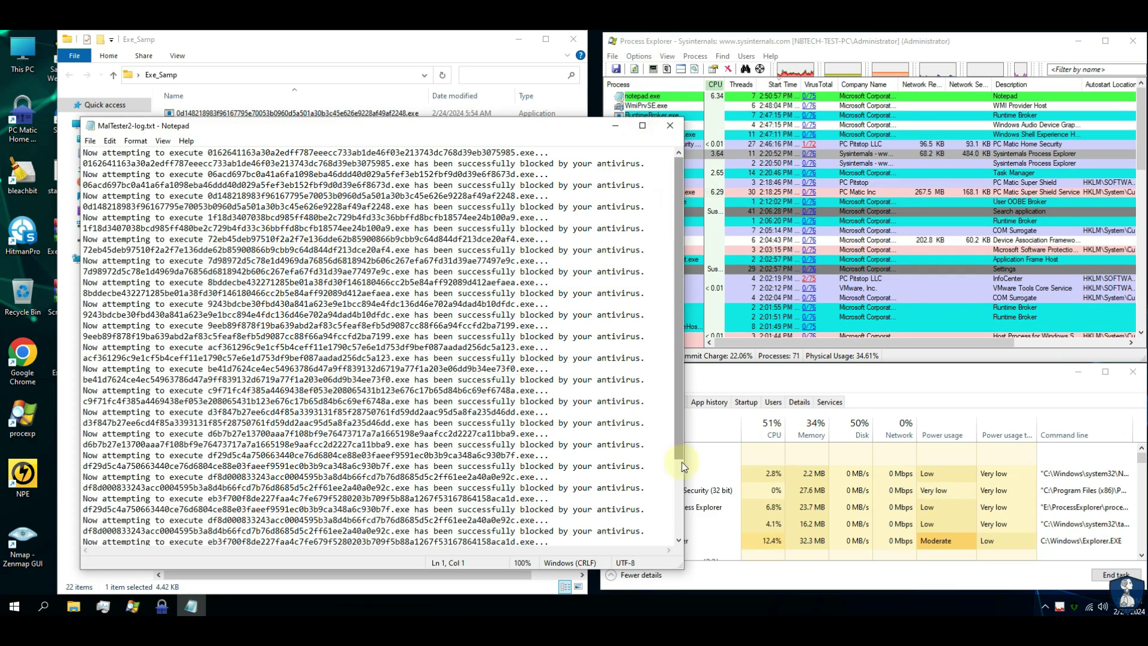
scroll(683, 466, down, 2)
drag(88, 530, 174, 530)
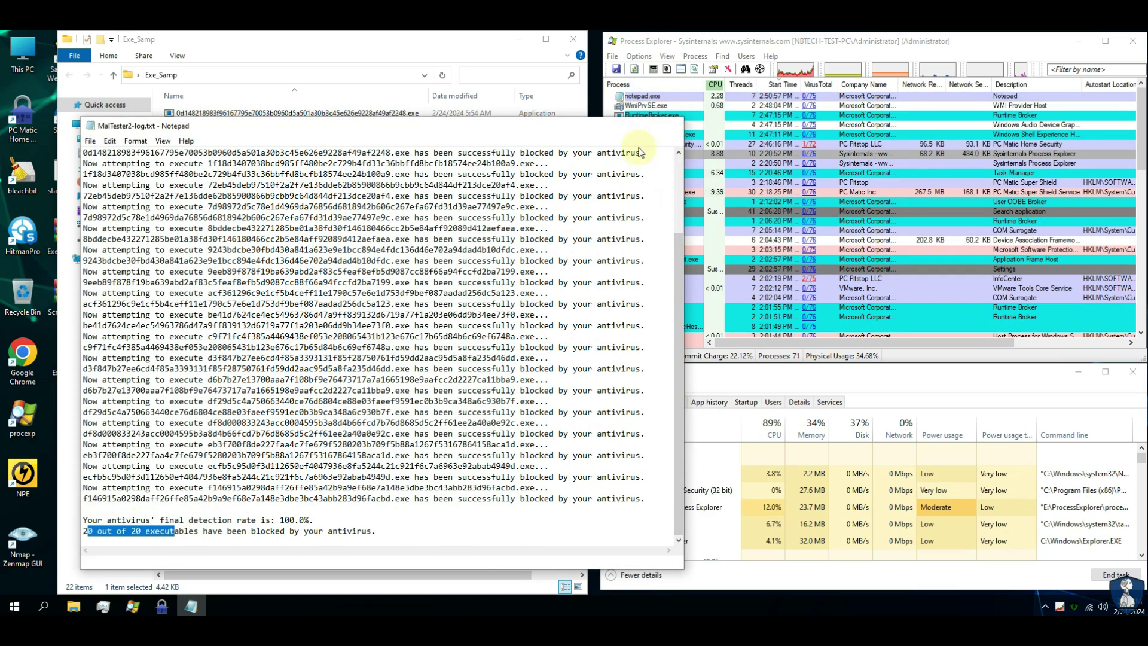
key(alt+F4)
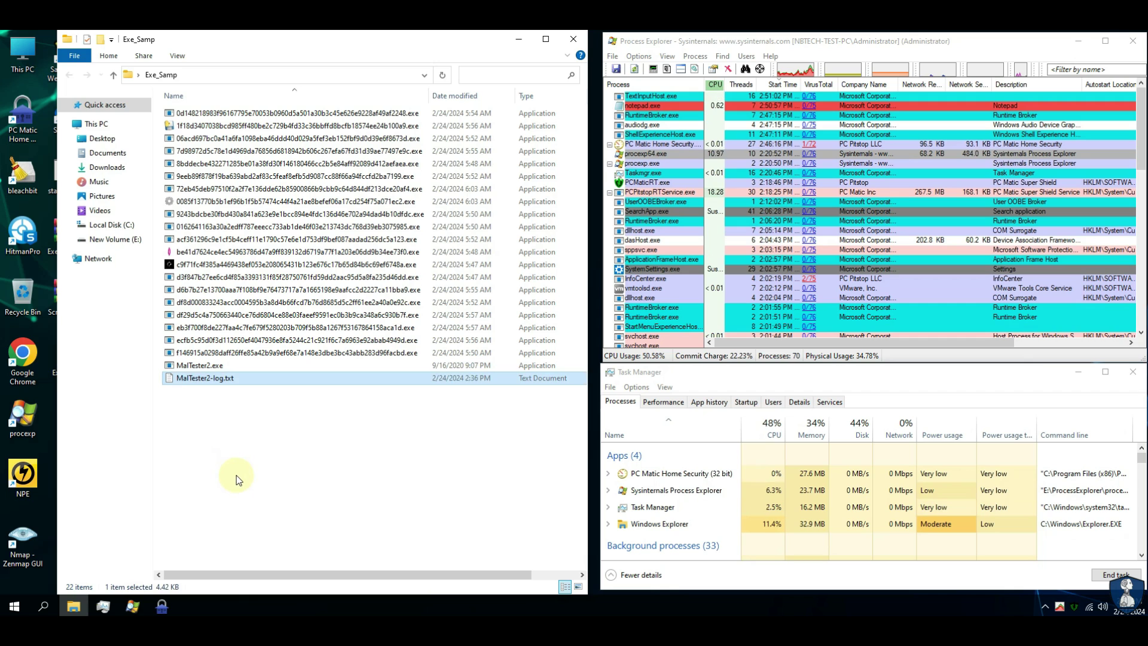
Step: Delete MalTester2-log.txt and launch MalTester2.exe from the Exe_Samp folder
key(Delete)
double_click(194, 365)
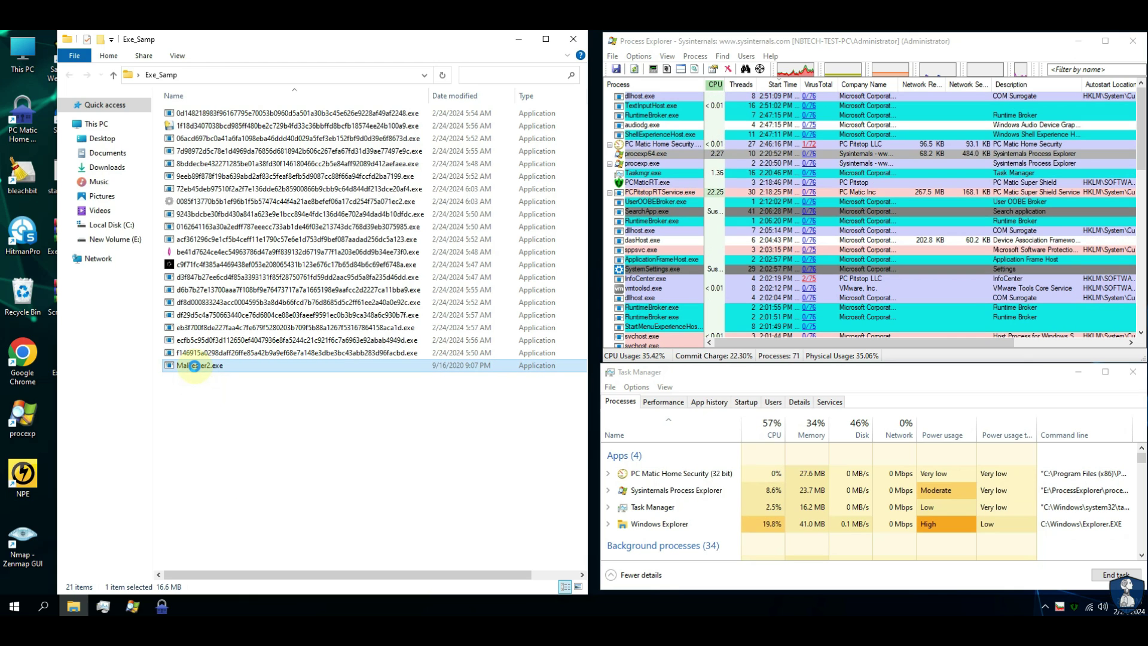
right_click(186, 365)
click(230, 111)
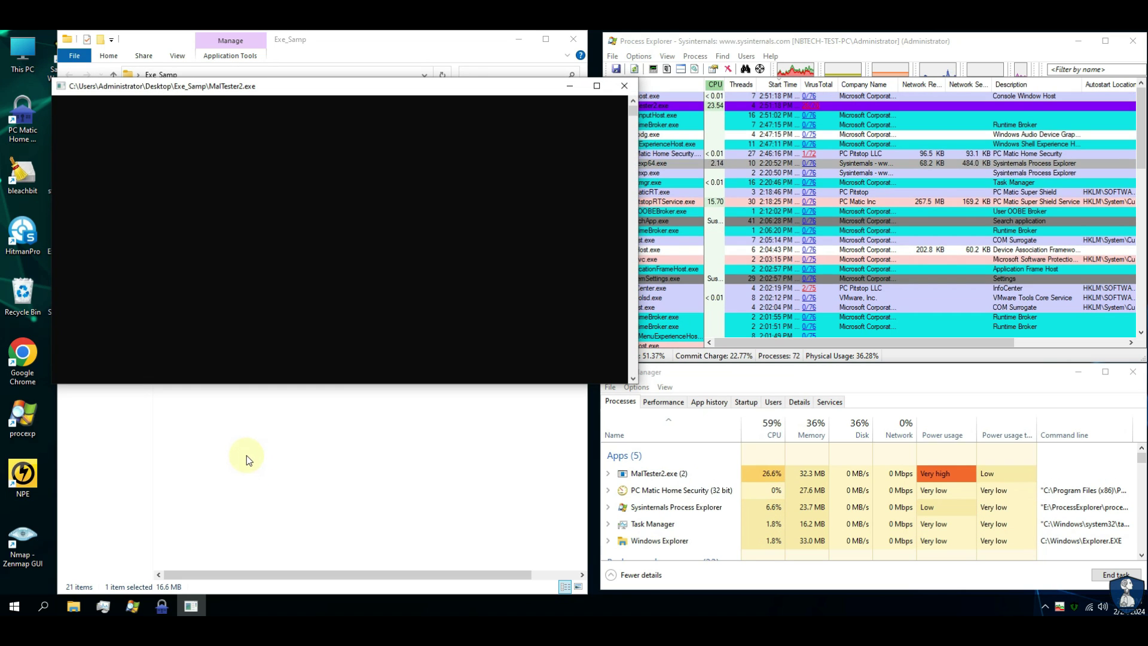
Step: Check SuperShield's Block Always and Allow Always lists for entries, closing each list after viewing it
right_click(1073, 607)
mouse_move(1064, 579)
click(959, 580)
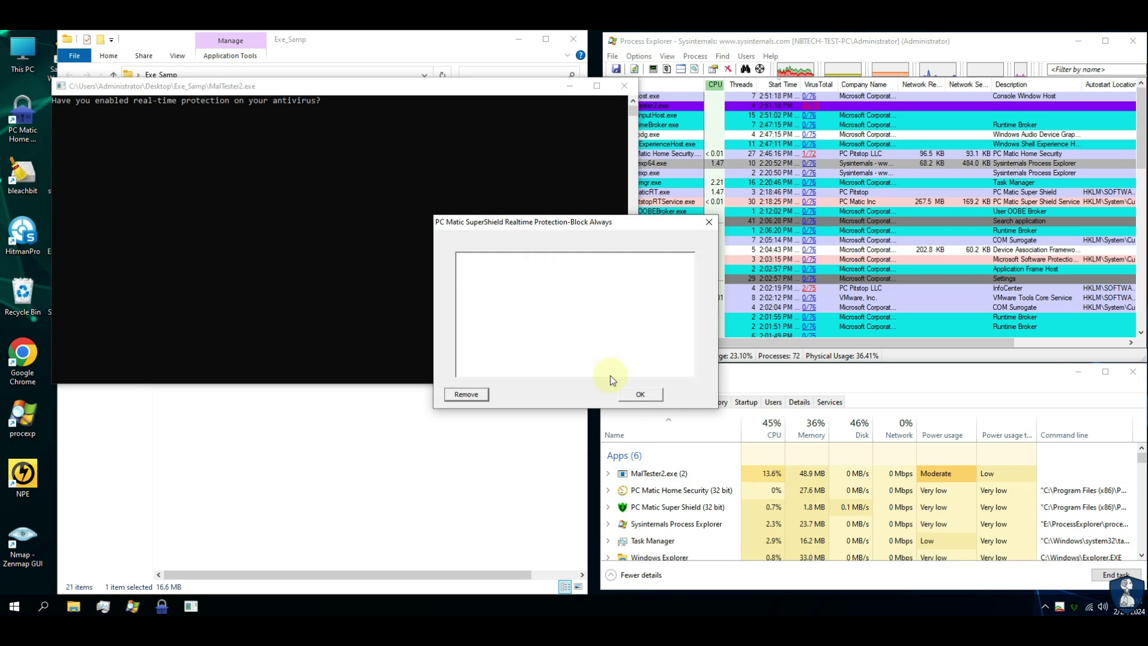
click(651, 396)
right_click(1074, 608)
mouse_move(1064, 579)
click(926, 593)
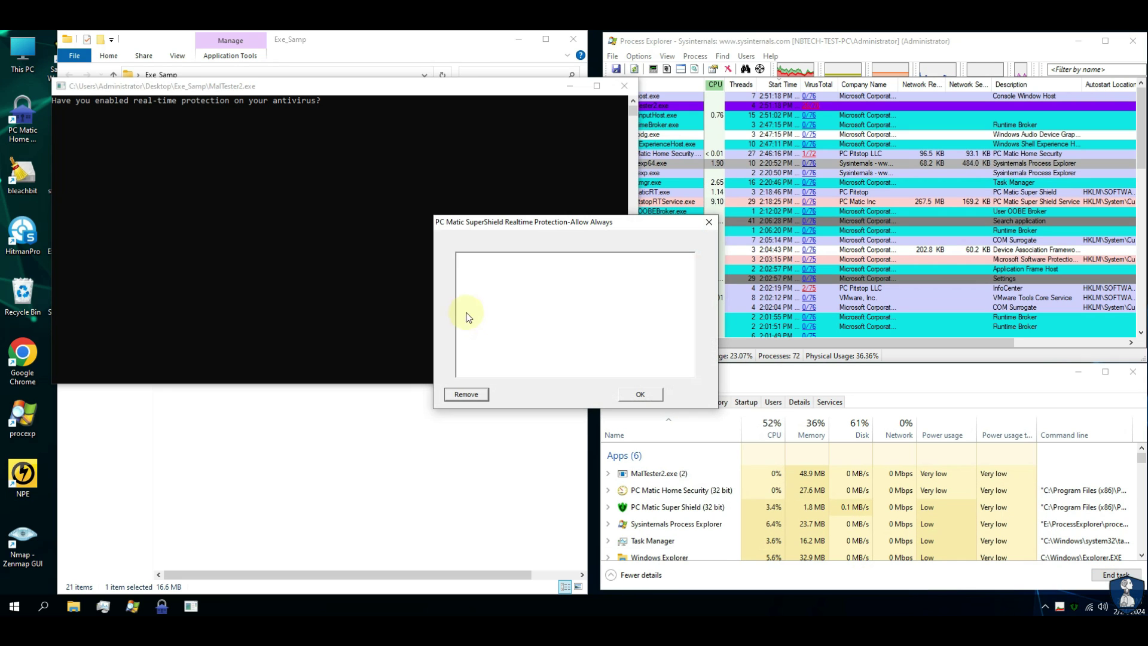
click(651, 397)
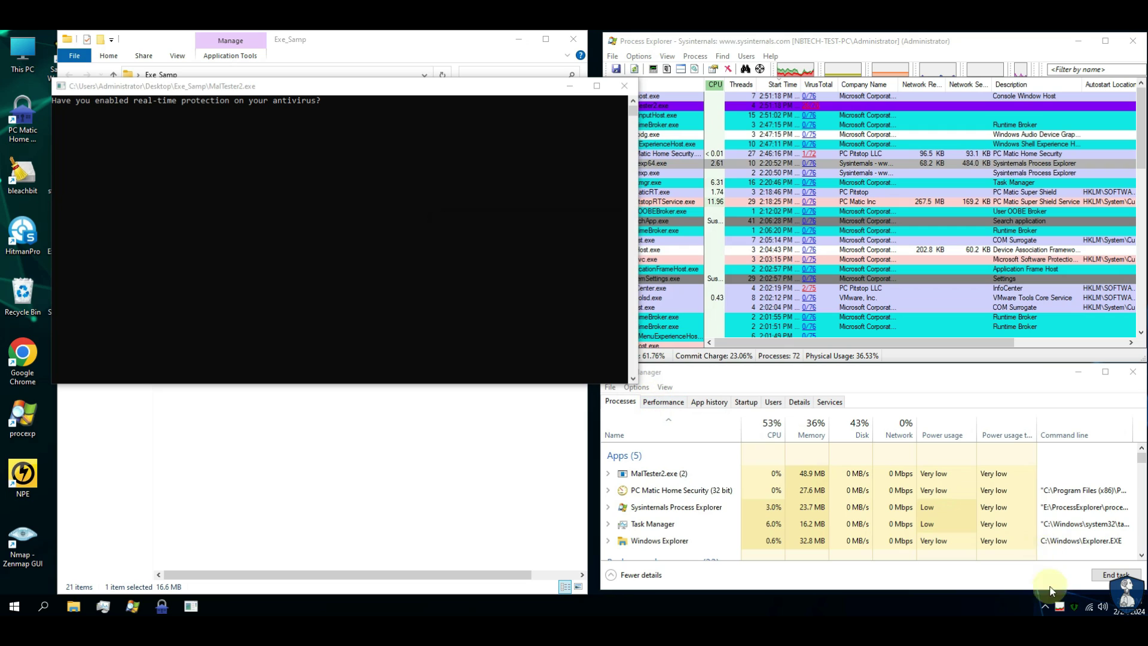
Step: Review SuperShield's protection level and block notification options without changing them
right_click(1074, 607)
mouse_move(1081, 536)
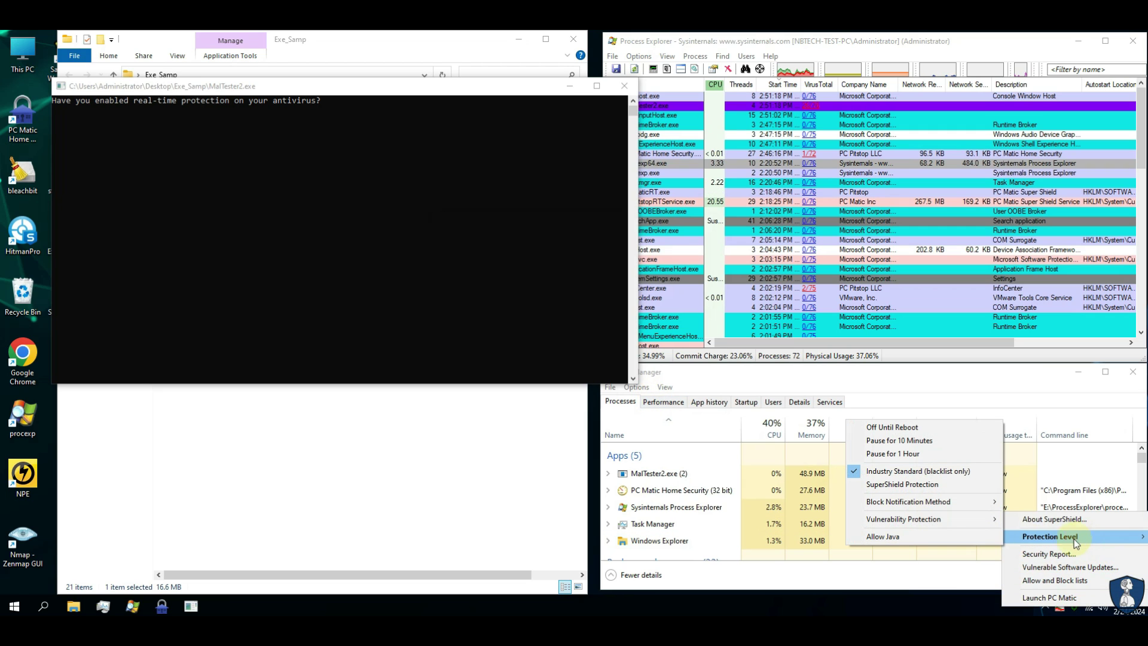
mouse_move(933, 501)
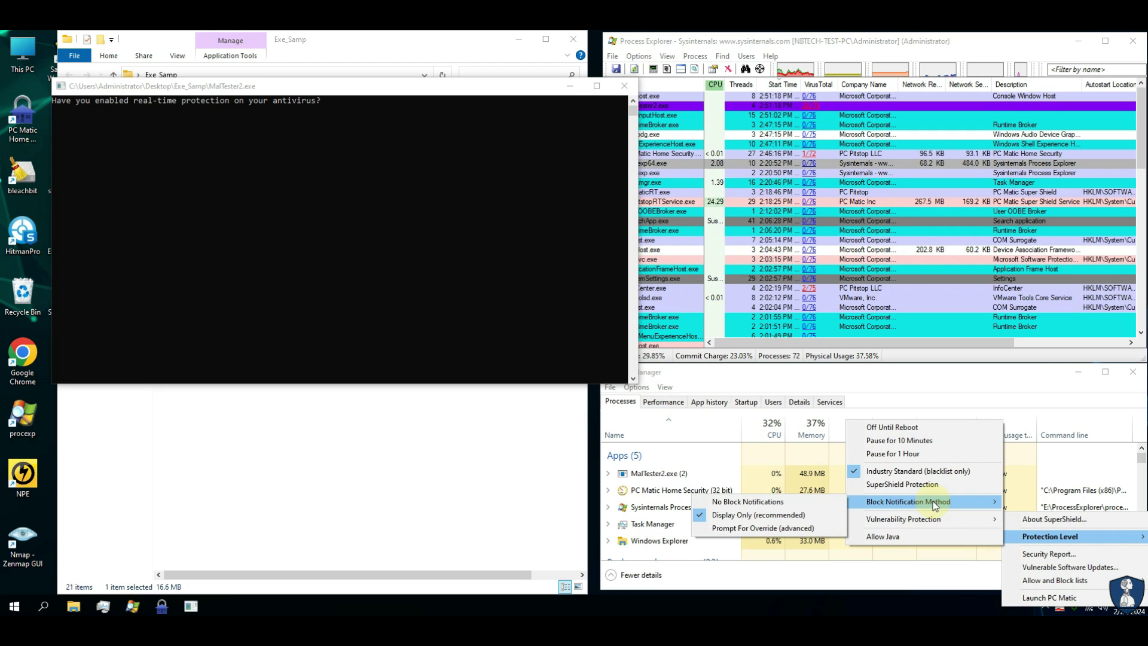
mouse_move(897, 527)
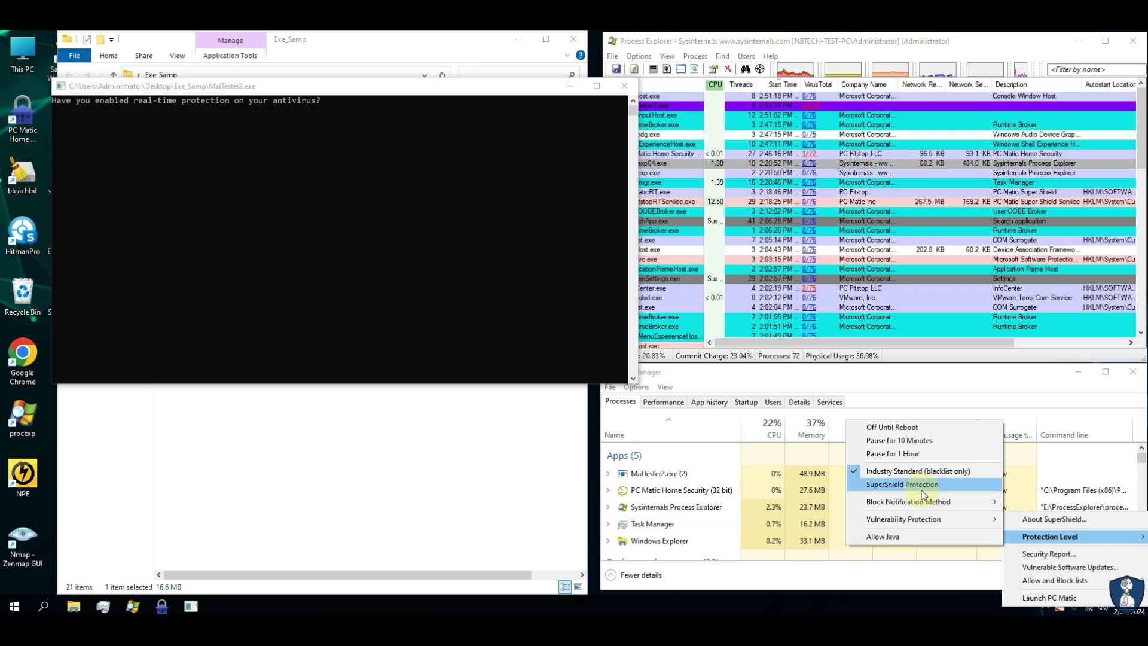
click(377, 97)
Step: Arrange the MalTester2 console and the Exe_Samp folder window so both remain visible
drag(371, 90, 326, 49)
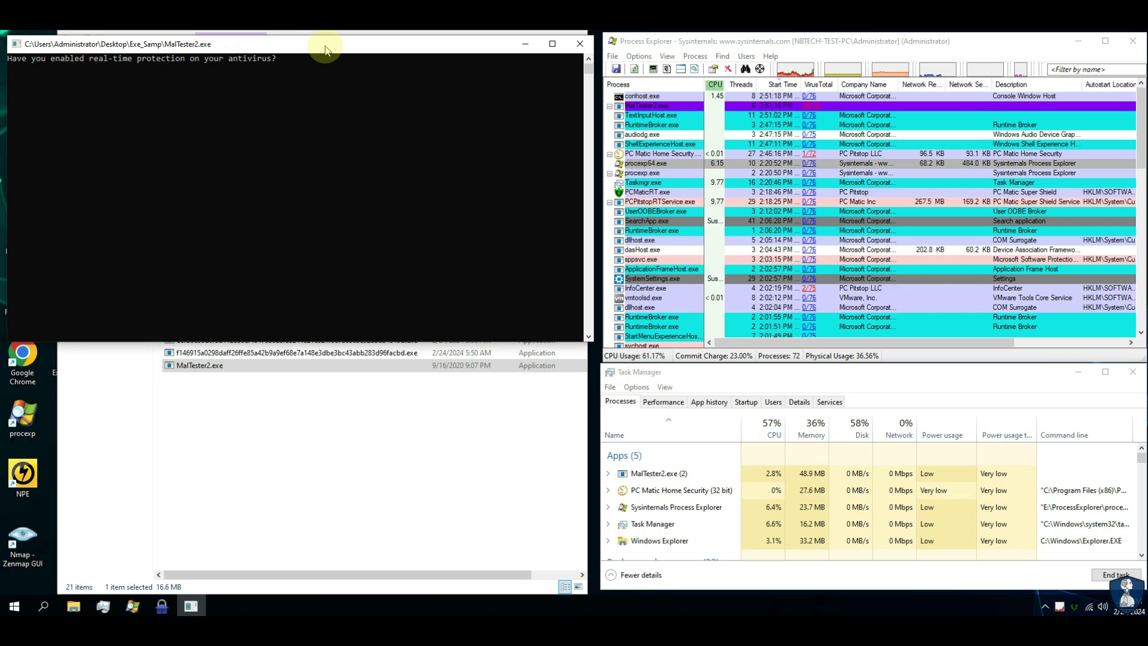
click(346, 423)
drag(454, 34, 454, 105)
click(412, 196)
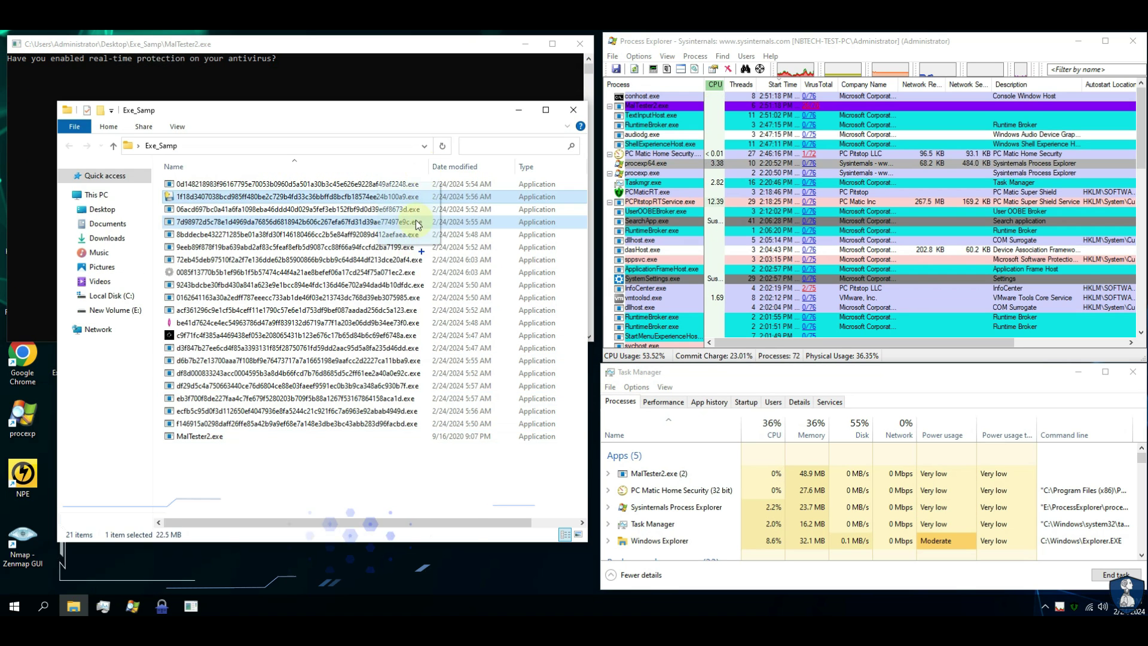
drag(423, 103, 370, 227)
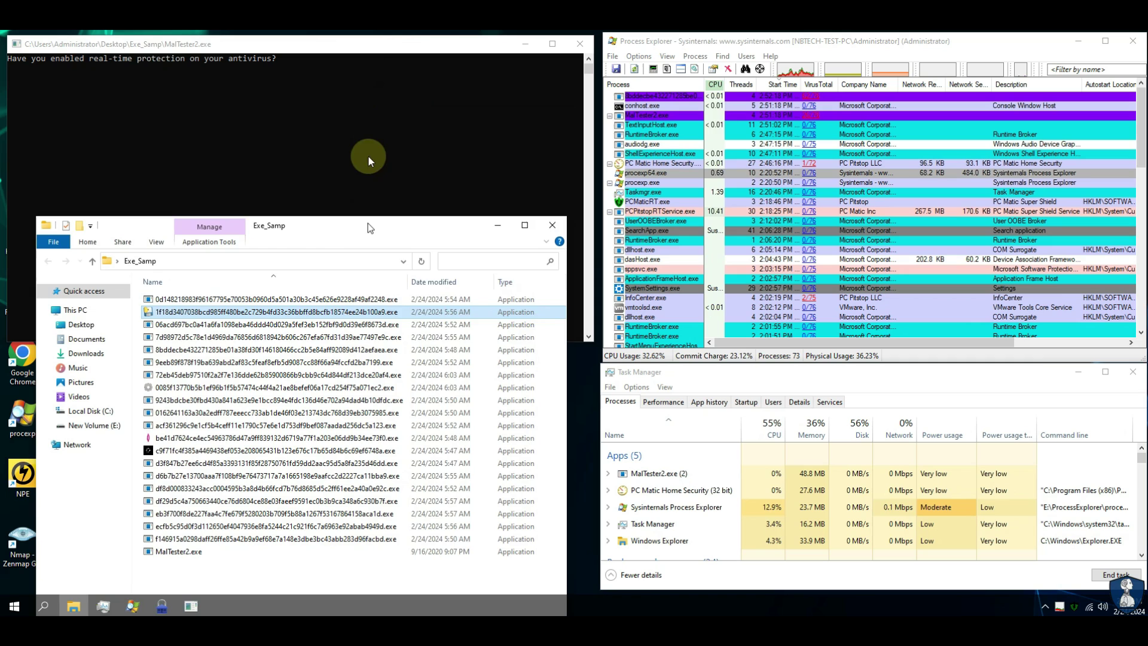
Step: Answer y to MalTester2's real-time protection question to start executing the malware samples
click(356, 50)
text(y)
key(Return)
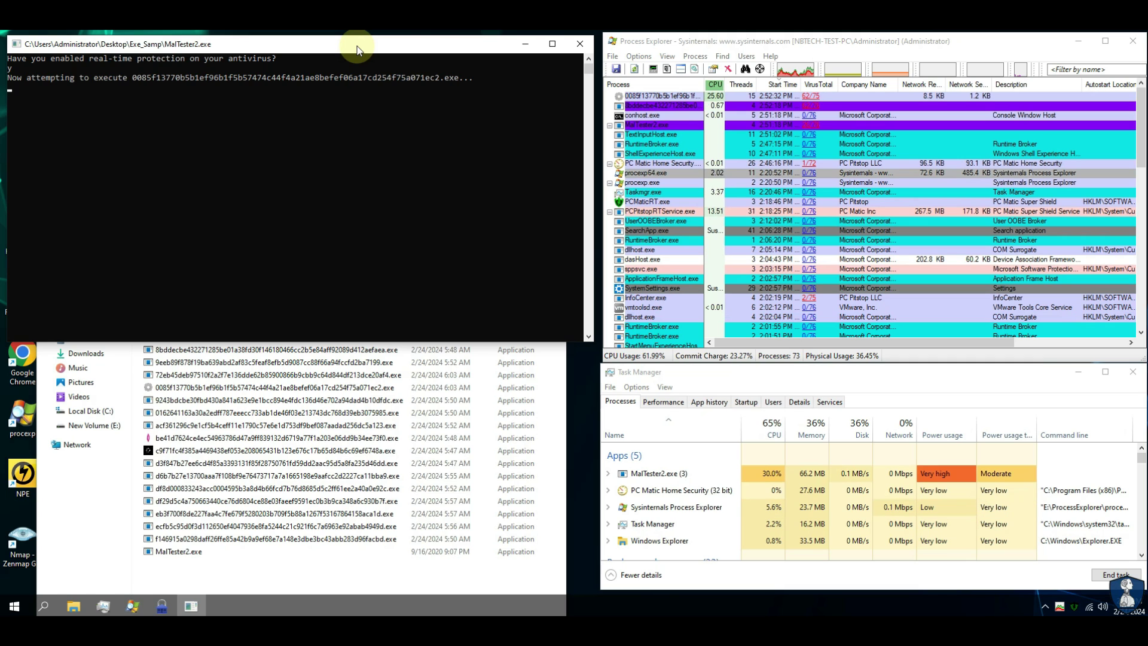
Step: Bring the Exe_Samp folder window forward, examine its files while the test runs, and minimize it
click(278, 583)
drag(358, 263, 328, 64)
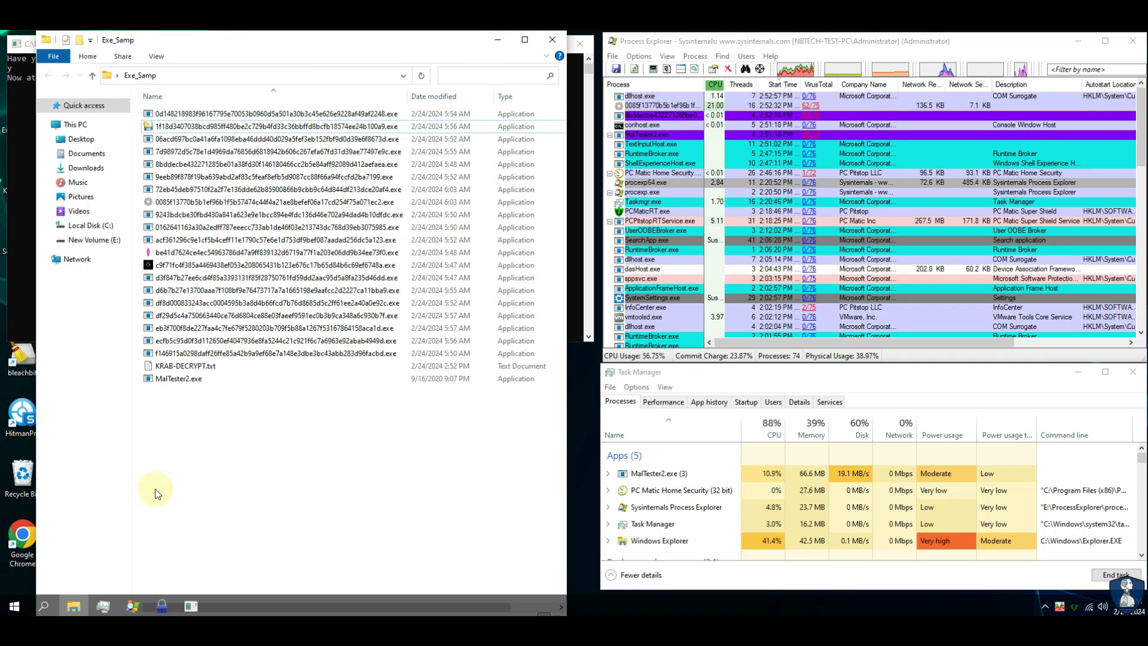
click(497, 40)
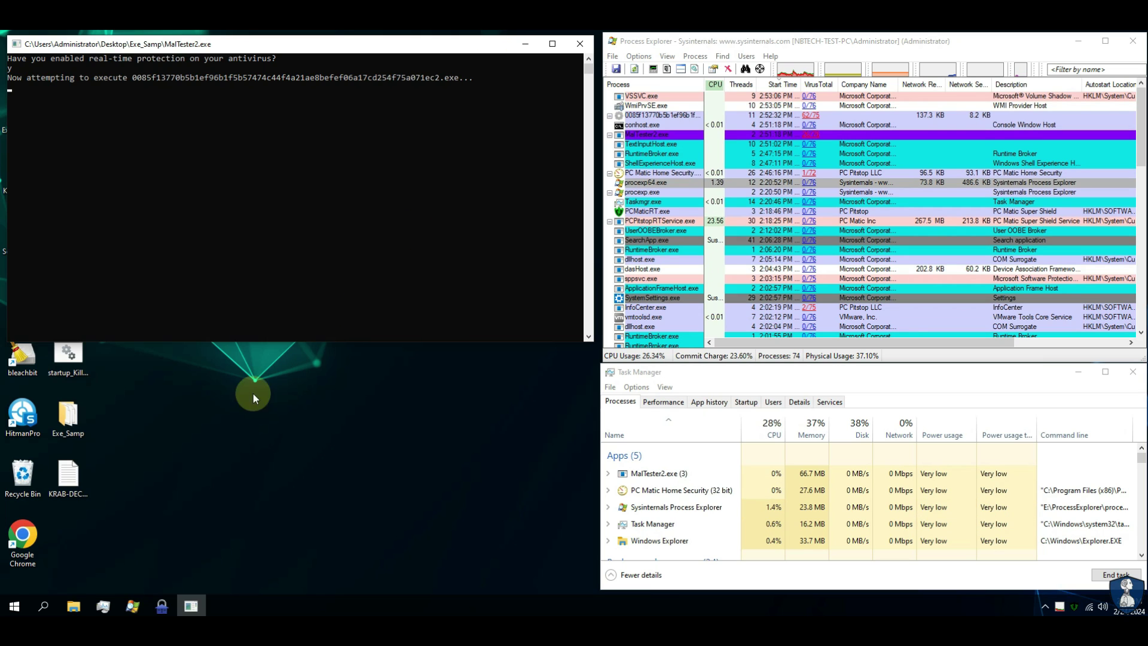
Step: Inspect the Documents, Downloads, Music and Pictures folders for encrypted files and ransom notes
click(73, 605)
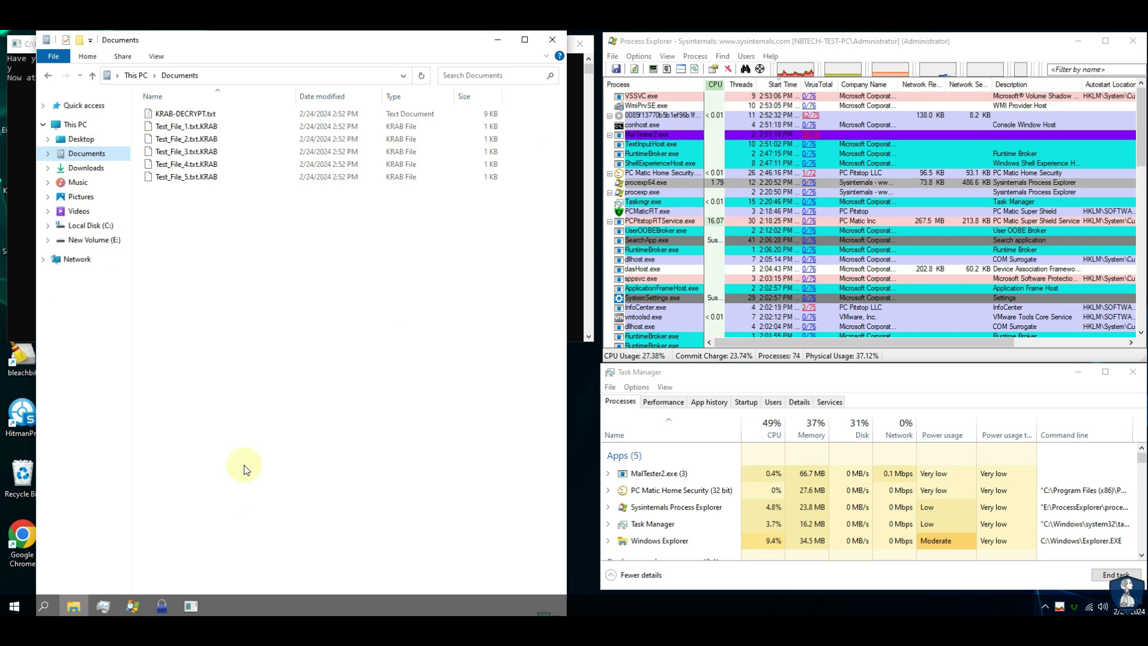
click(90, 169)
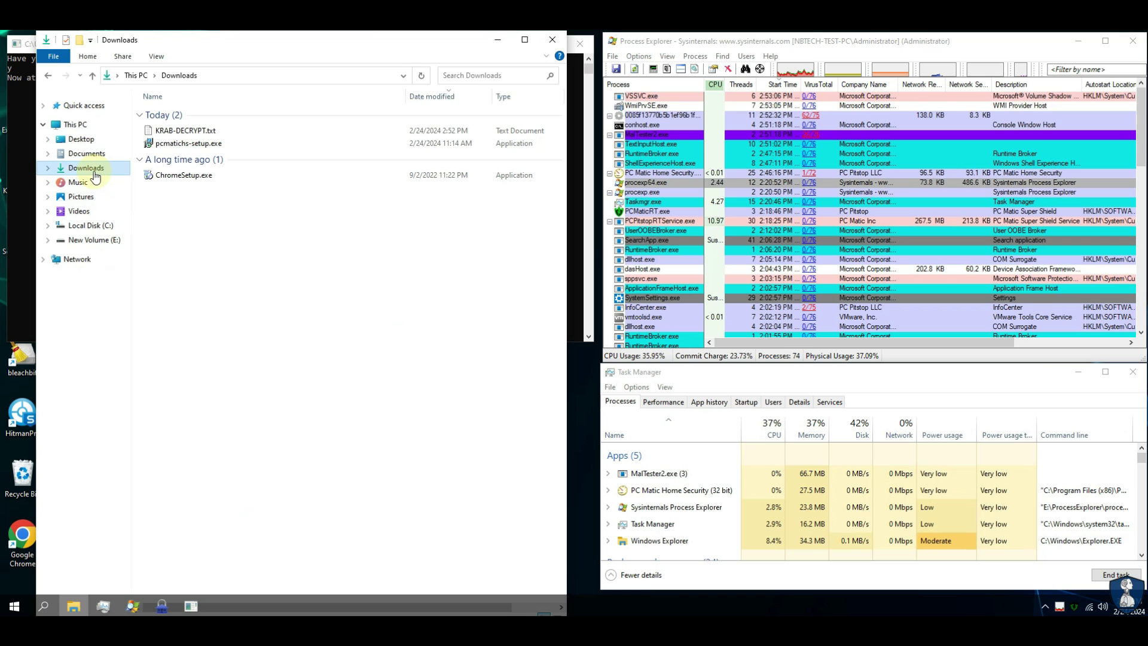
click(82, 183)
double_click(227, 97)
click(77, 196)
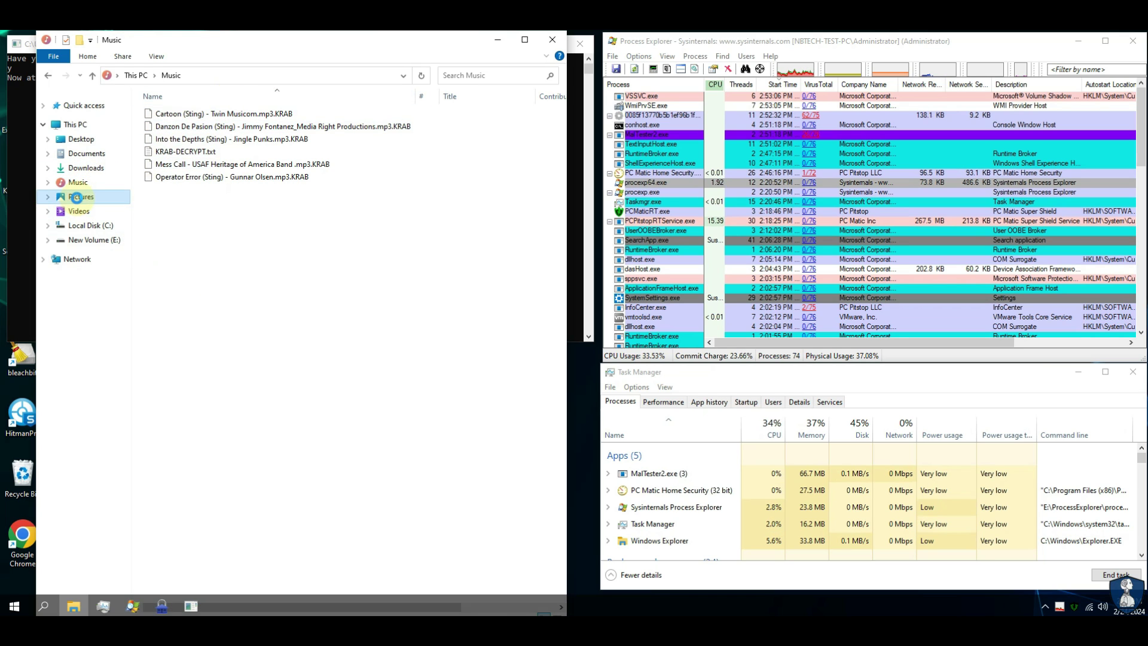
Step: Open KRAB-DECRYPT.txt in the Documents folder, read the ransom note, and close it
click(87, 153)
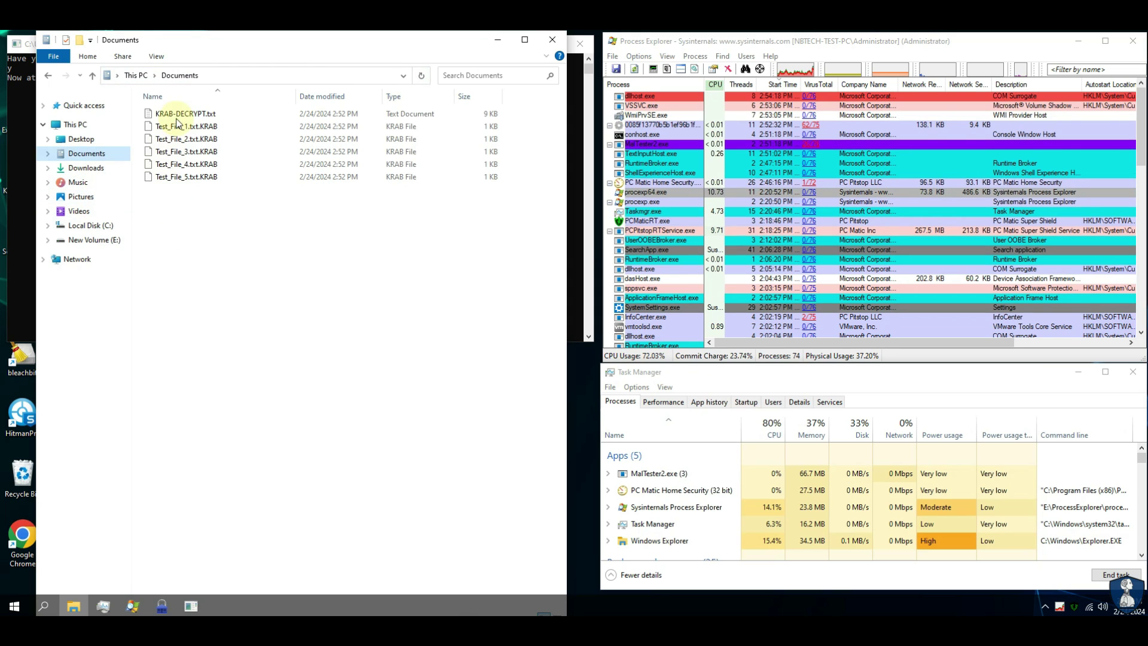
click(176, 116)
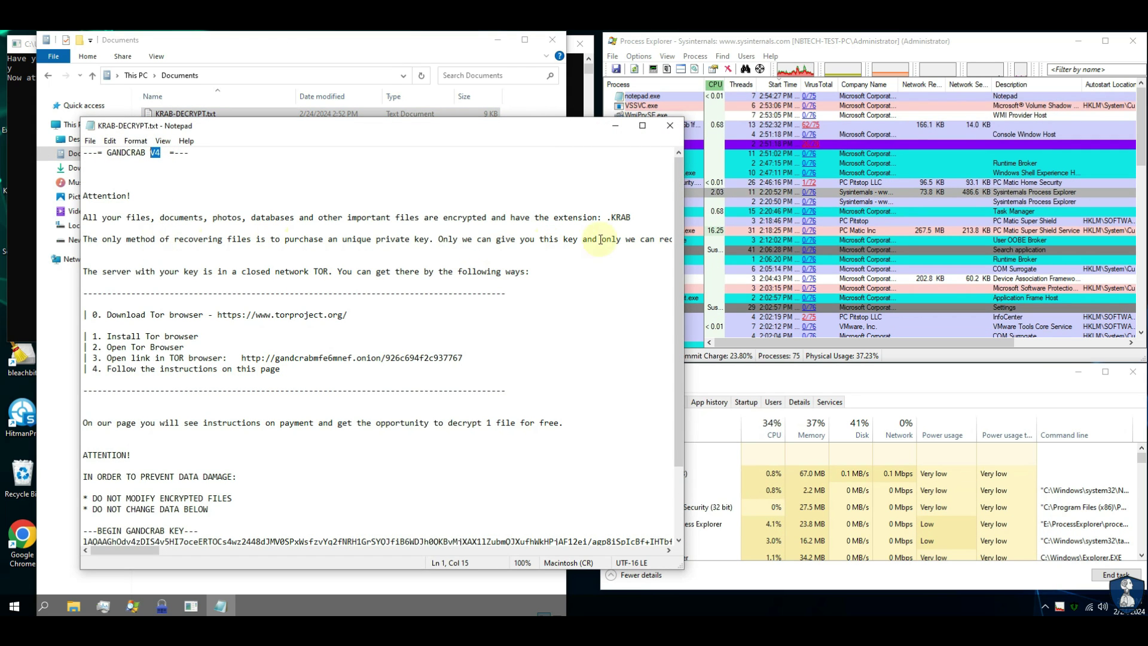
drag(677, 207, 677, 271)
click(669, 125)
Step: Inspect the Videos folder and New Volume (E:) for ransomware changes, and close the folder window
click(78, 211)
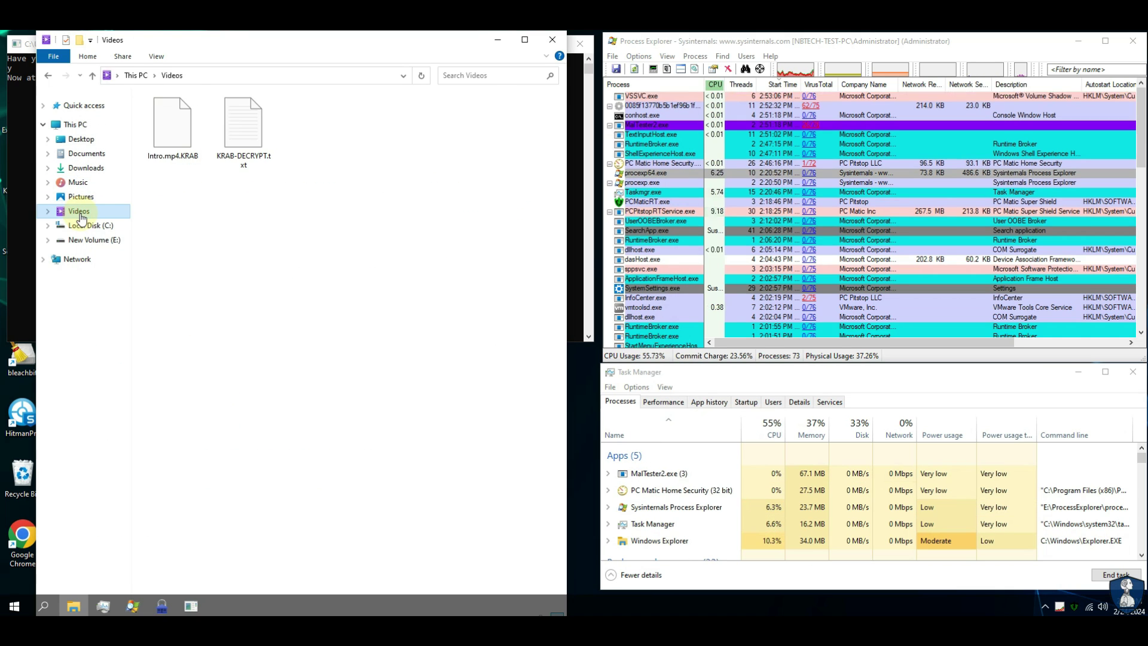
click(82, 239)
click(552, 39)
click(669, 106)
click(727, 70)
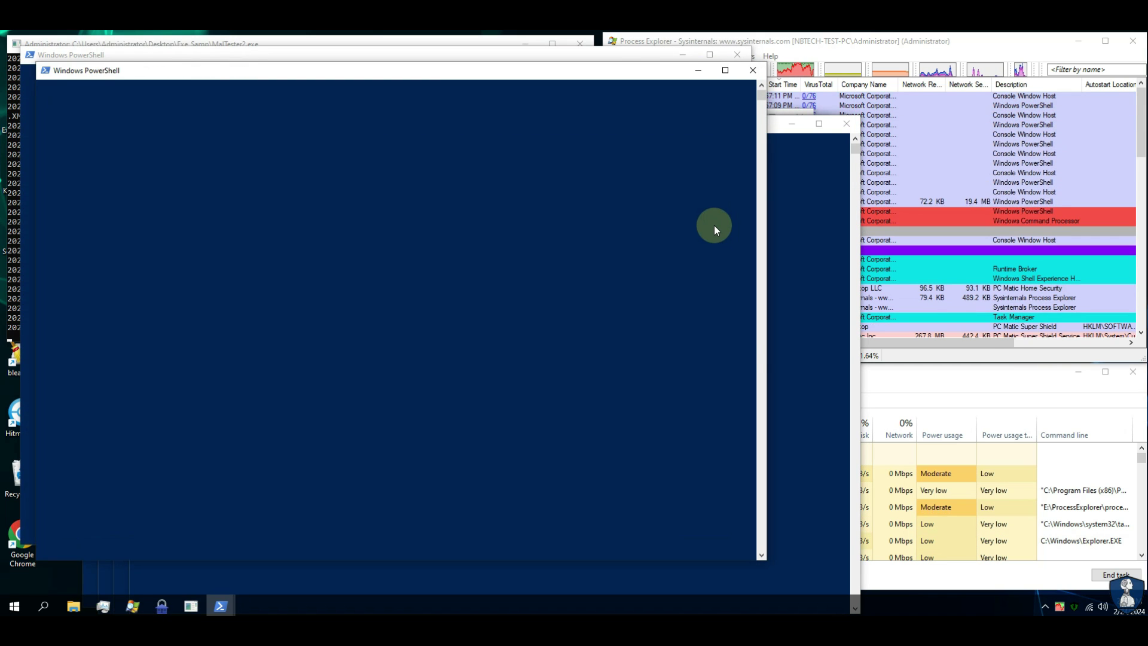
Step: Bring the Process Explorer and MalTester2 windows forward and place the folder window below the MalTester2 console
click(948, 48)
click(395, 42)
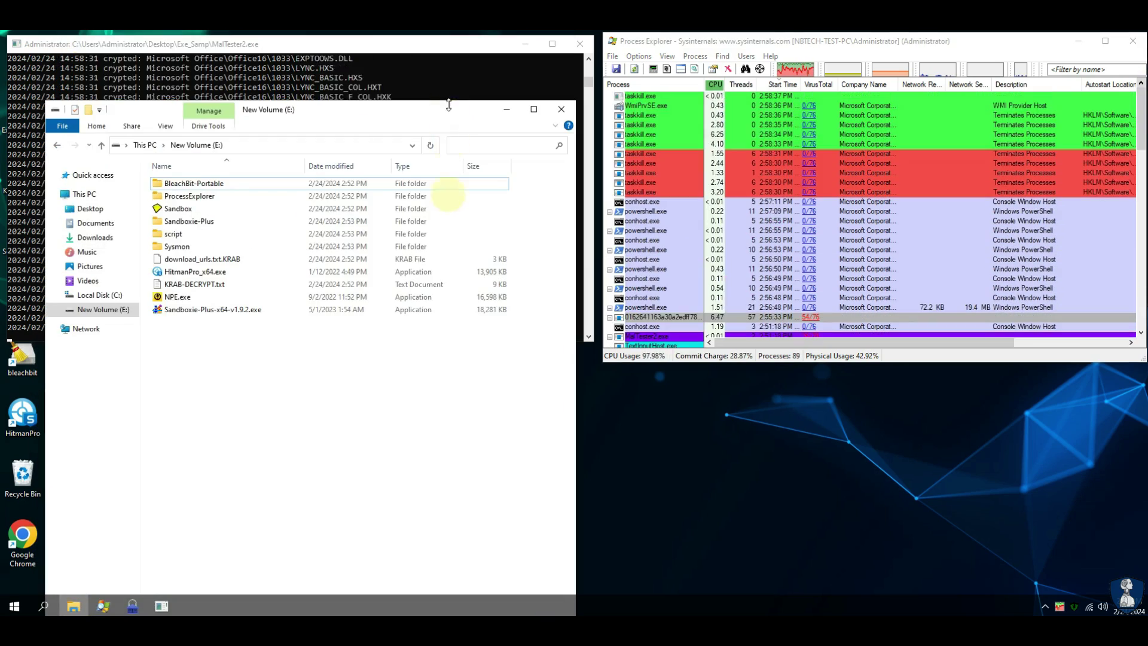
drag(448, 103, 325, 358)
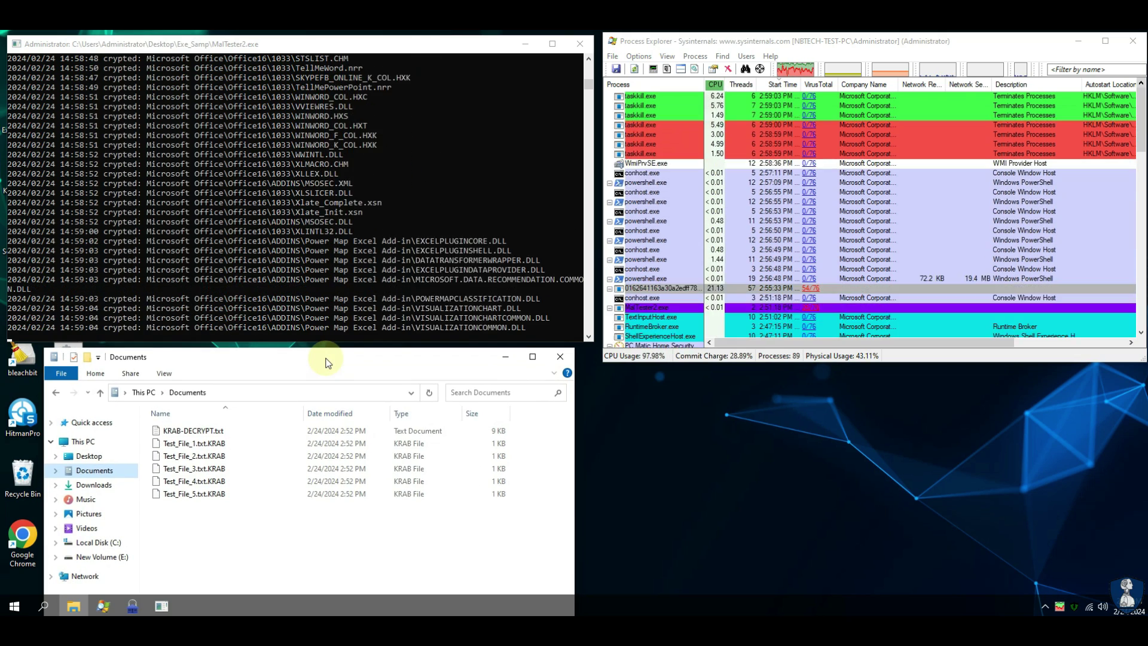
Step: Inspect the Downloads and Desktop folders for encrypted files, and open the Exe_Samp folder on the Desktop to examine it
click(94, 484)
click(97, 458)
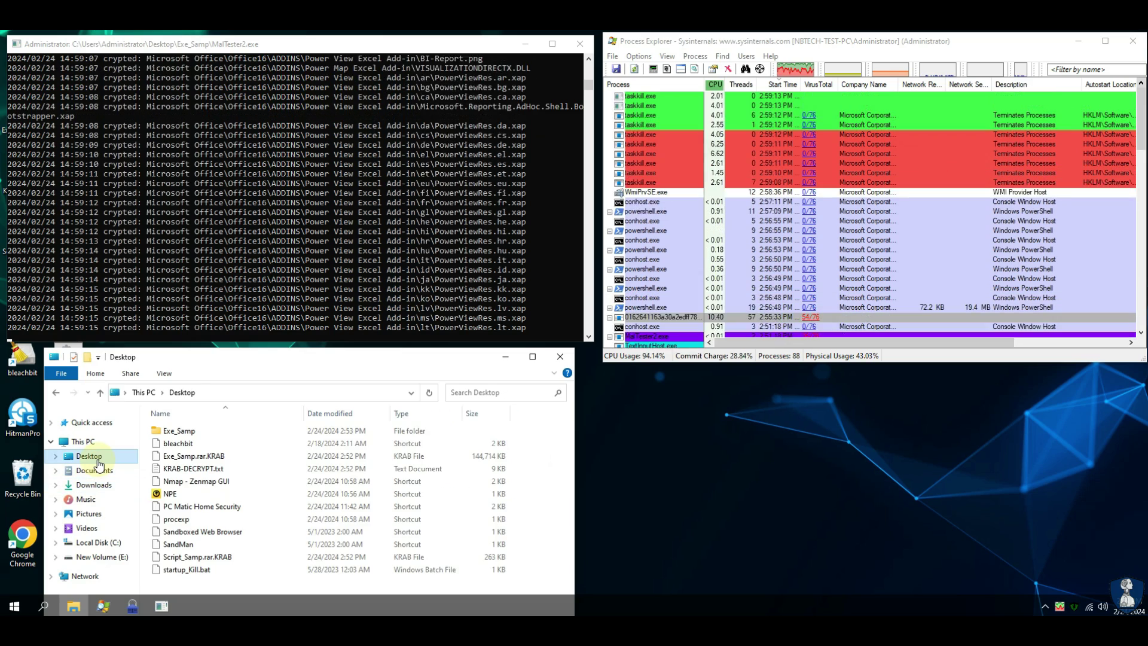
double_click(170, 431)
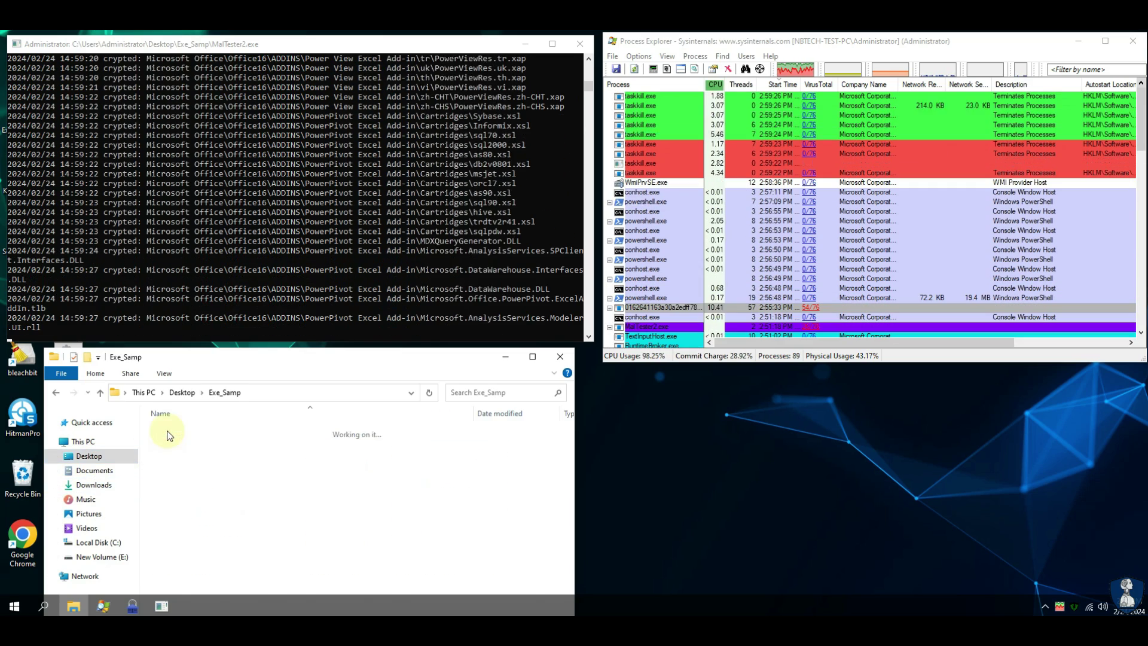
mouse_move(346, 359)
mouse_down()
mouse_move(352, 418)
mouse_move(340, 367)
mouse_up()
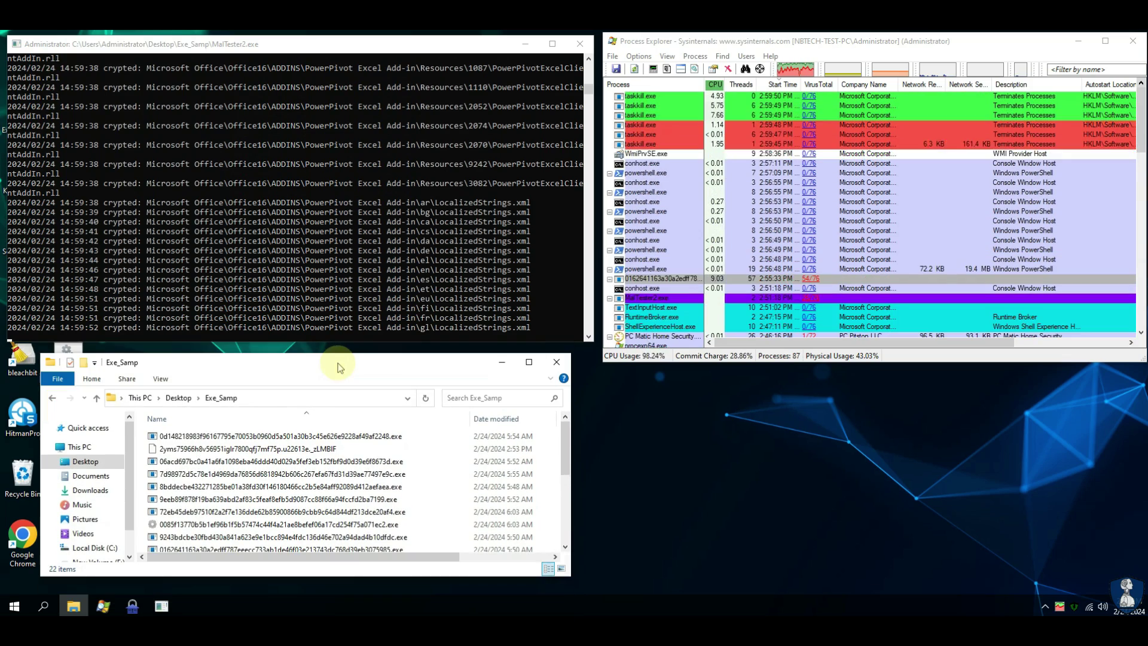
Step: Set the PC Matic protection level to SuperShield Protection
right_click(1073, 605)
click(894, 486)
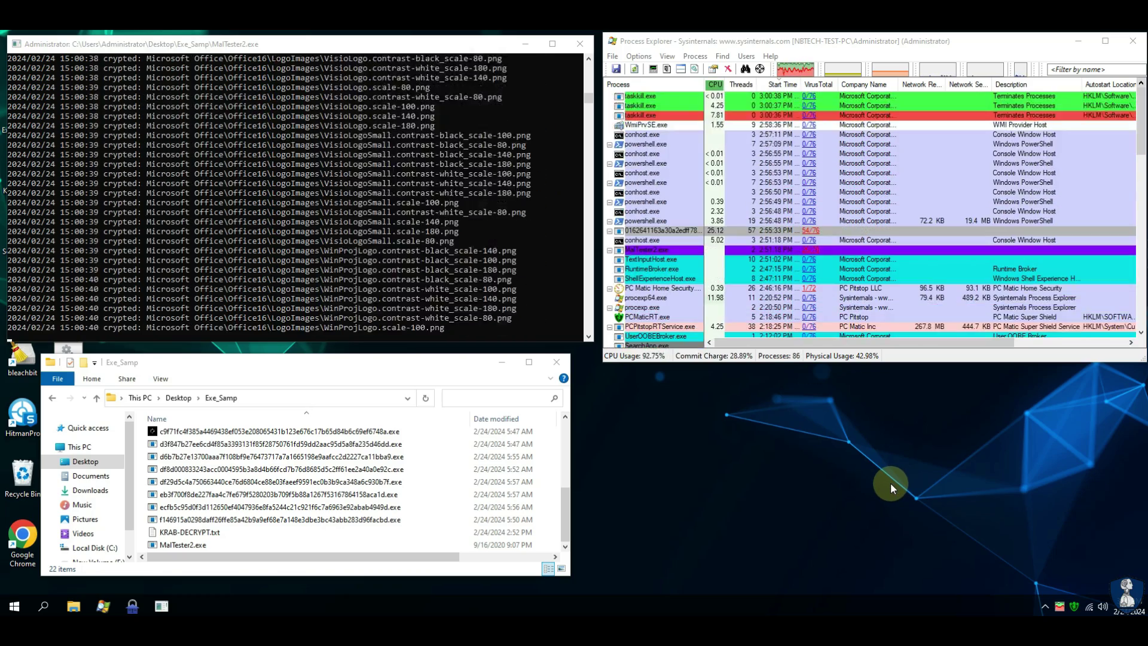
Step: Browse Local Disk (C:) to Program Files and Microsoft Office, read README_TO_DECRYPT.txt, and close the folder window
click(93, 549)
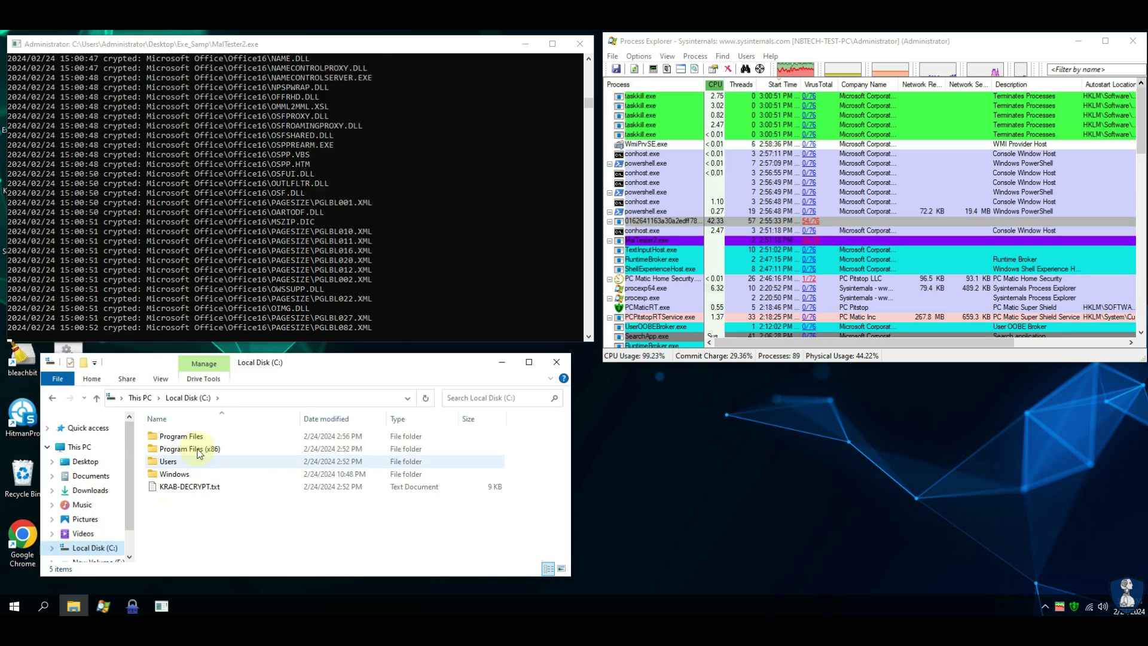
click(199, 437)
drag(566, 433, 566, 470)
click(203, 518)
double_click(203, 521)
double_click(191, 470)
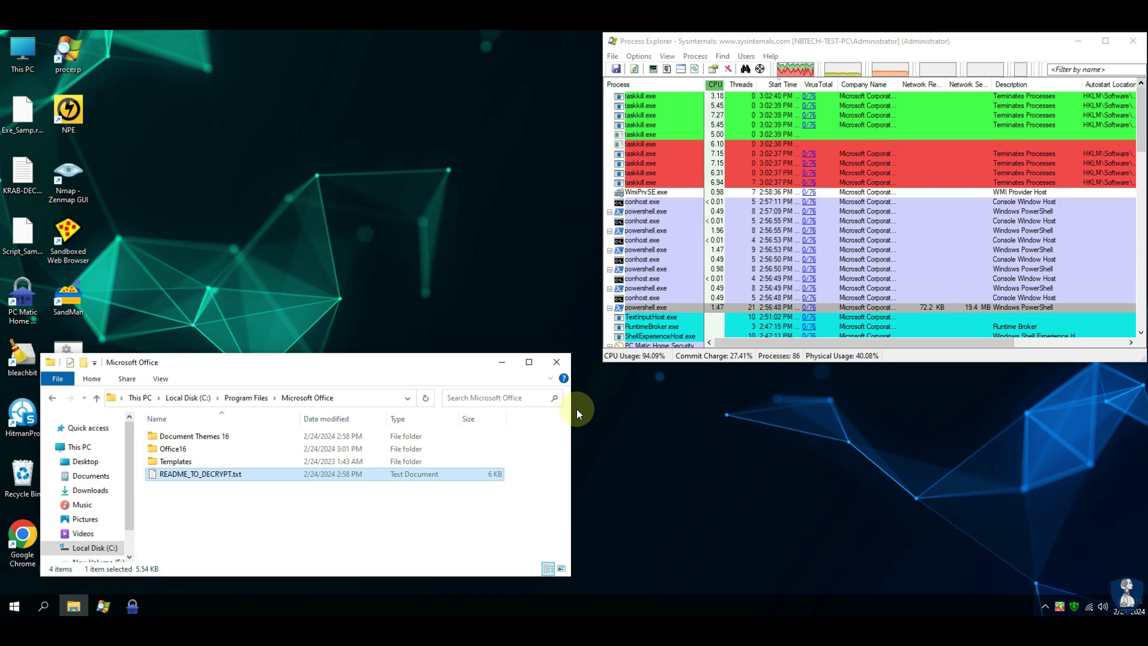
click(566, 360)
Step: Launch PC Matic, choose and save the malware scan type in the scan options, and start the scan
right_click(1074, 606)
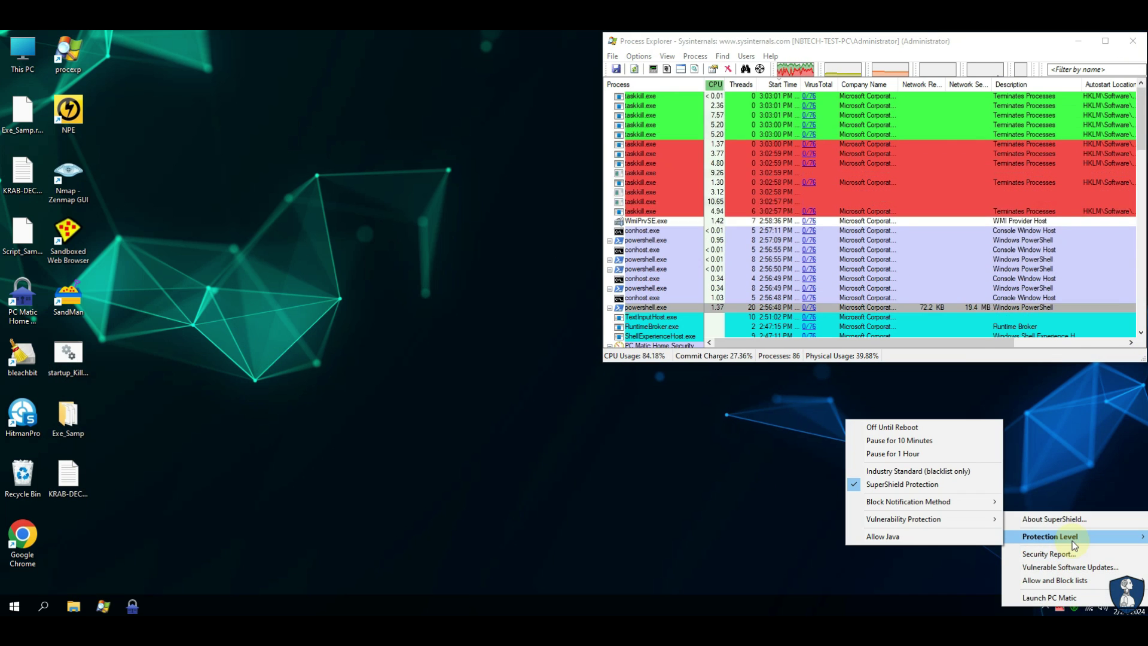
click(1046, 598)
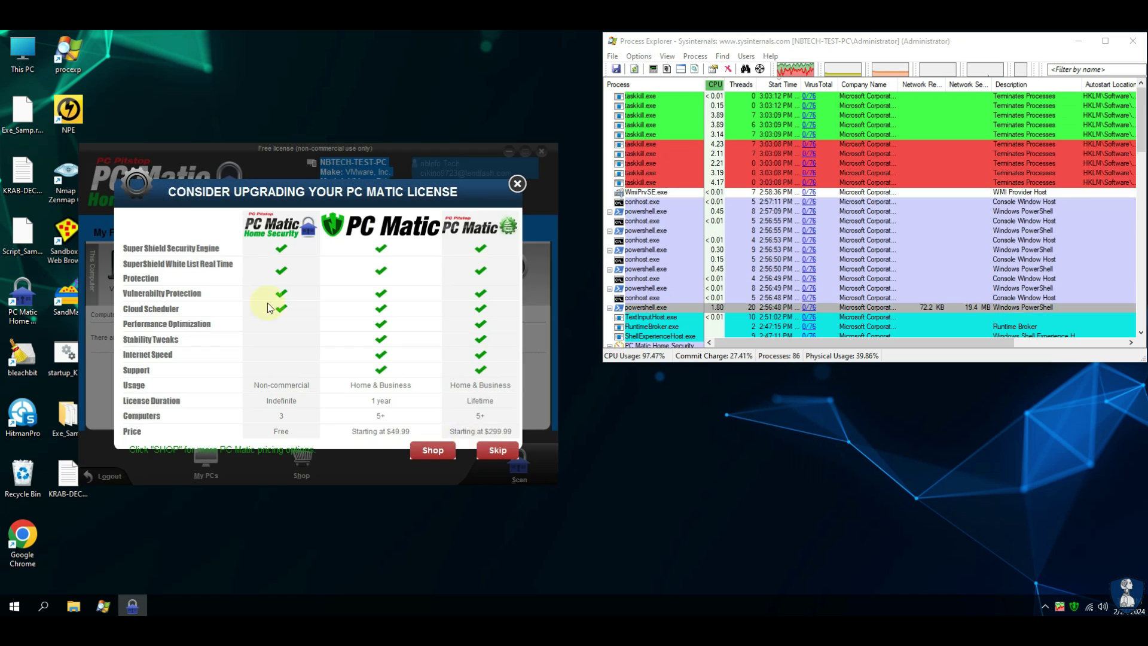
click(165, 281)
click(319, 264)
click(293, 276)
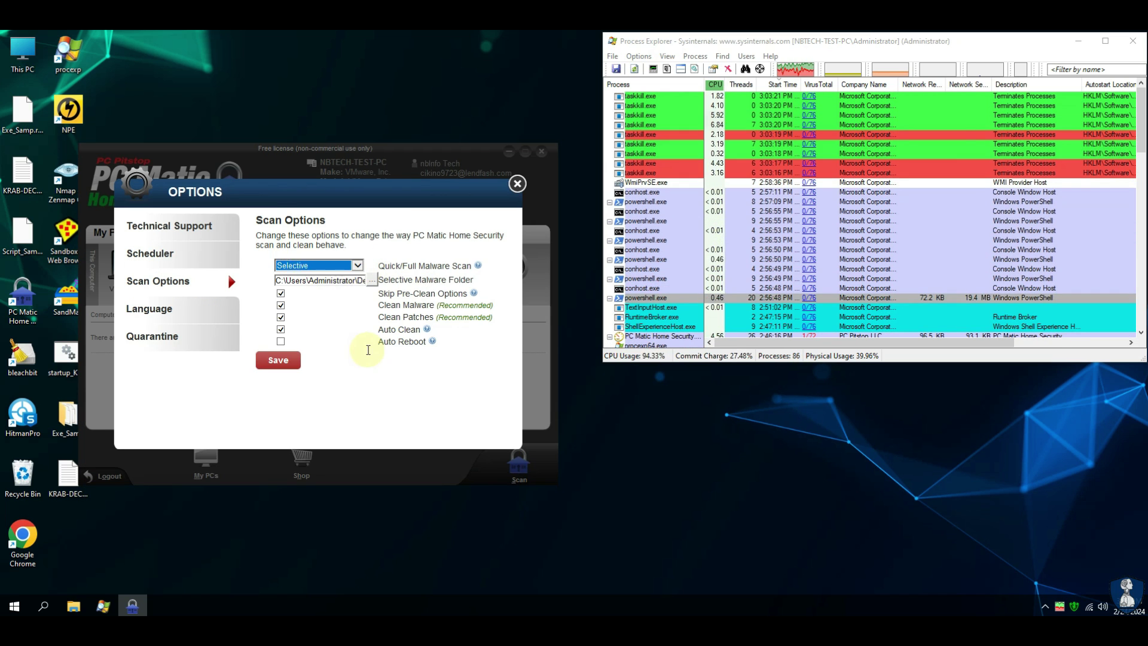
click(276, 361)
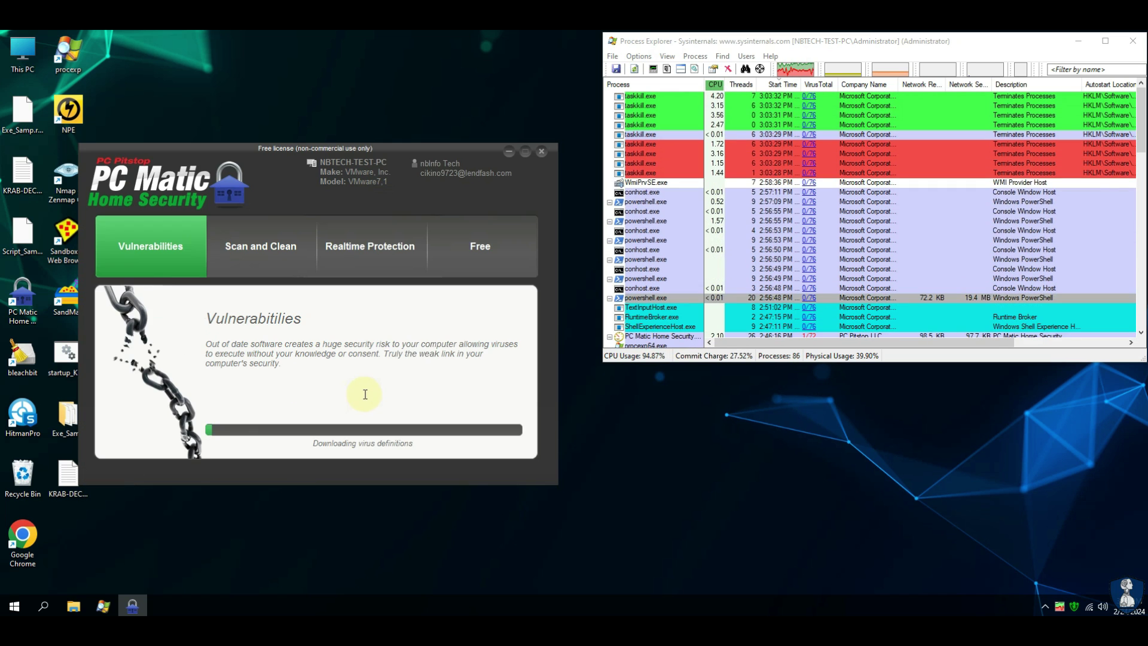
Step: Examine the running powershell.exe processes in Process Explorer while the scan runs
click(645, 269)
click(653, 359)
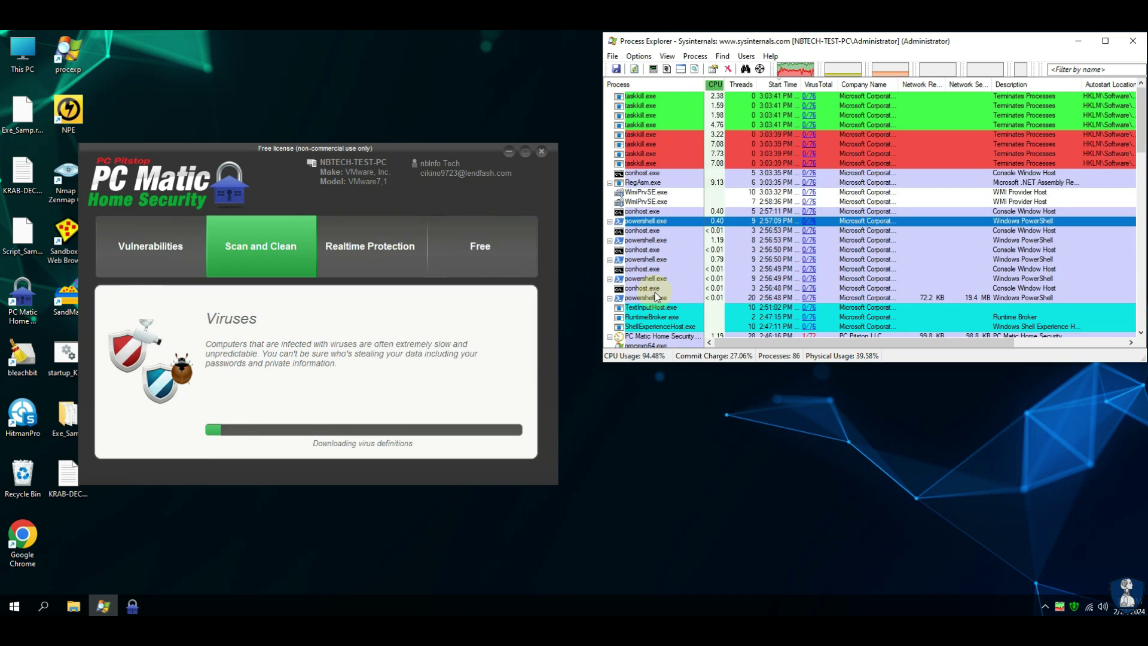